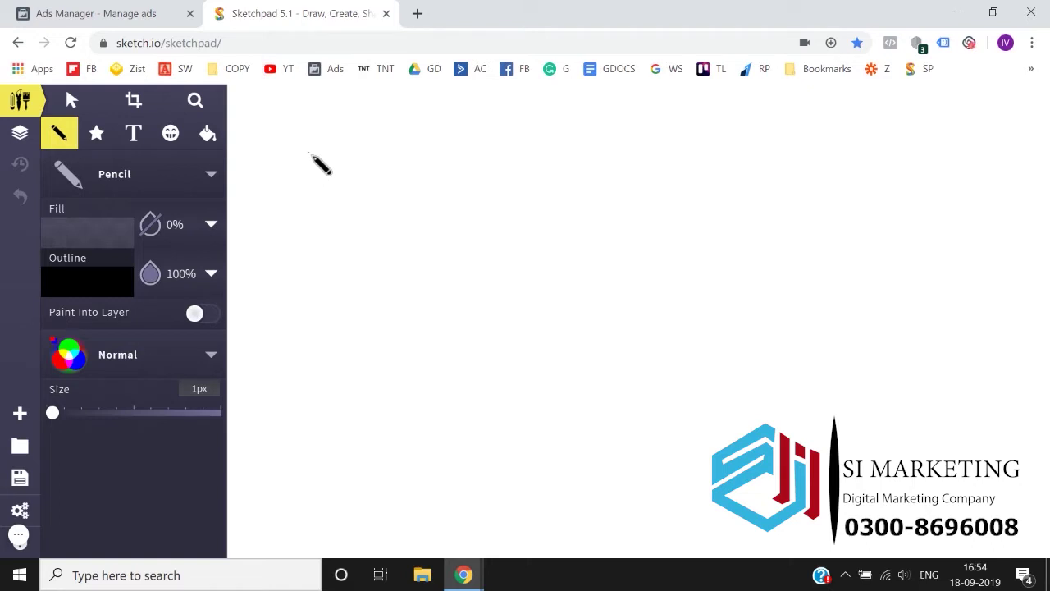
Sketch a freehand T and V separated by a long diagonal line, and draw an ellipse around both letters.
mouse_move(308, 152)
mouse_down()
mouse_move(391, 145)
mouse_move(348, 224)
mouse_up()
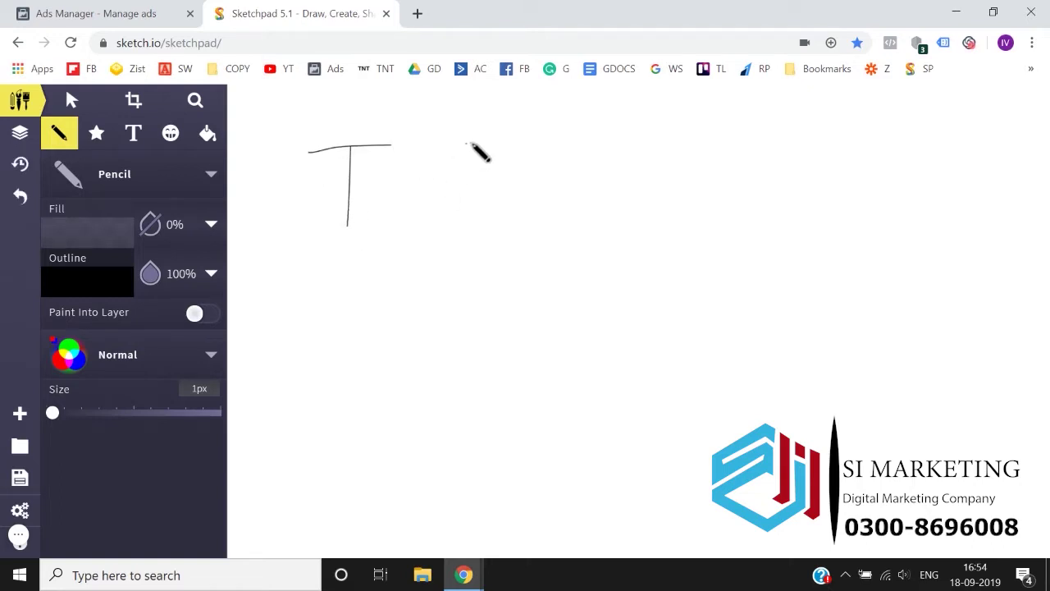
drag(470, 125, 364, 377)
mouse_move(490, 229)
mouse_down()
mouse_move(525, 270)
mouse_move(559, 189)
mouse_up()
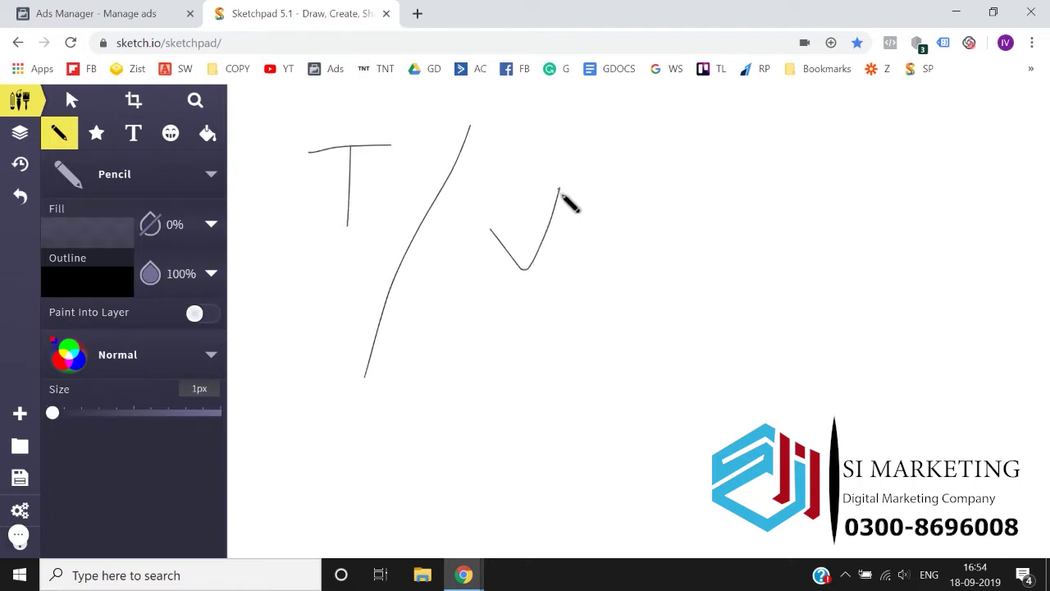
mouse_move(651, 163)
mouse_down()
mouse_move(597, 144)
mouse_move(269, 140)
mouse_move(486, 286)
mouse_move(645, 169)
mouse_move(630, 154)
mouse_up()
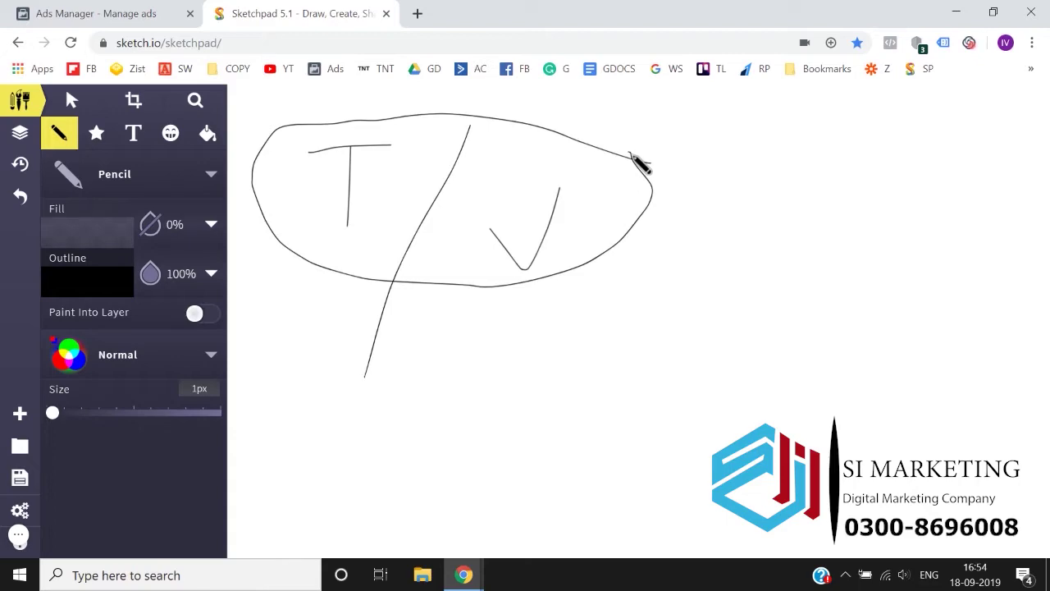
Open deepaksinghmarketing.com in a new browser tab and look through its homepage.
click(417, 14)
text(deepaksinghmarket)
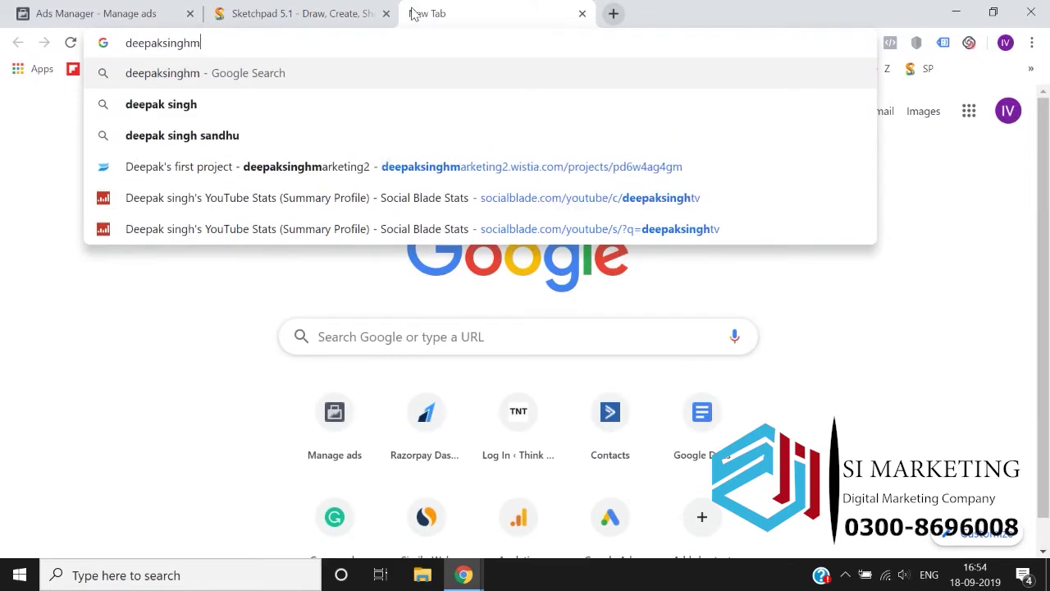
text(ing.com)
key(Return)
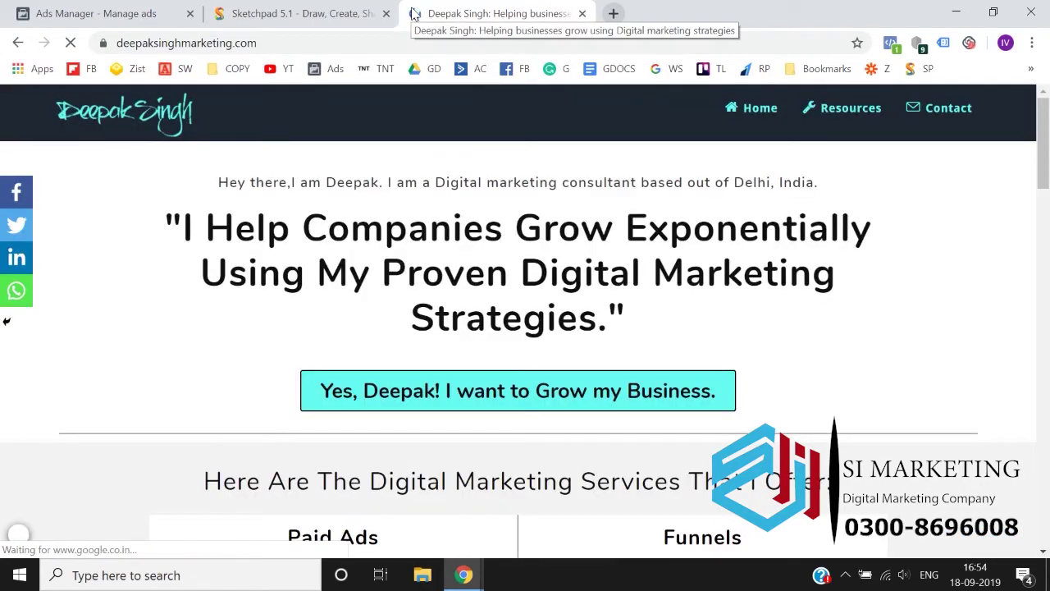
scroll(189, 242, down, 8)
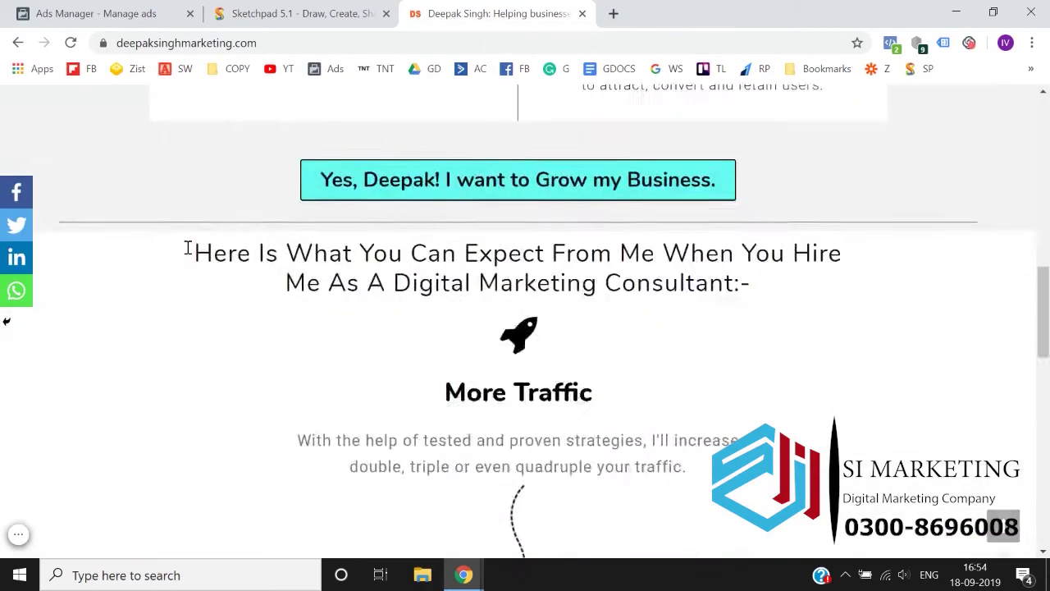
scroll(188, 247, up, 10)
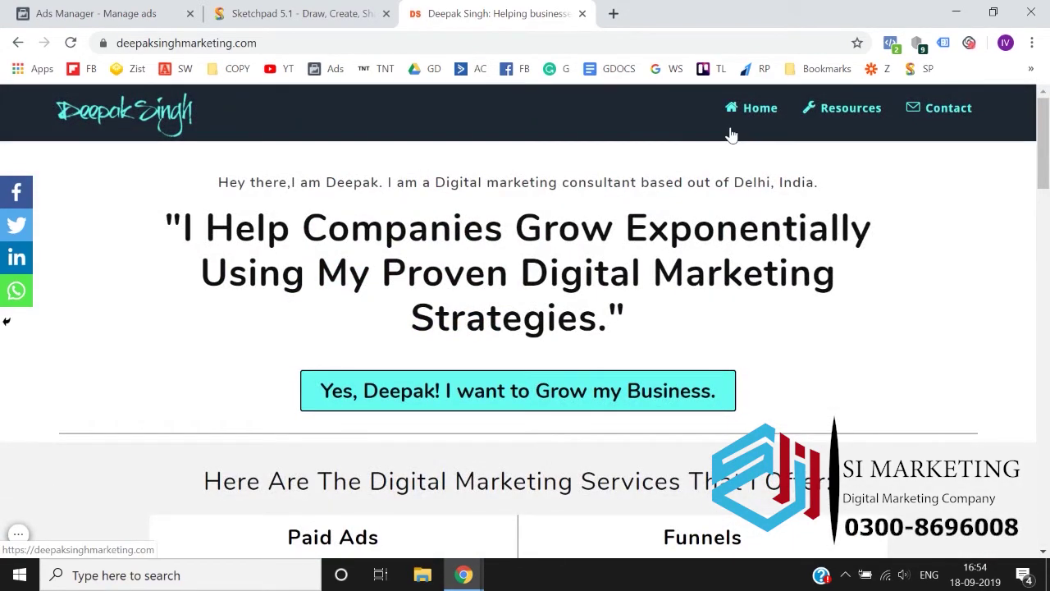
Examine the website's Contact and schedule-a-call pages, including the booking survey and its URL, and return to the homepage.
click(929, 109)
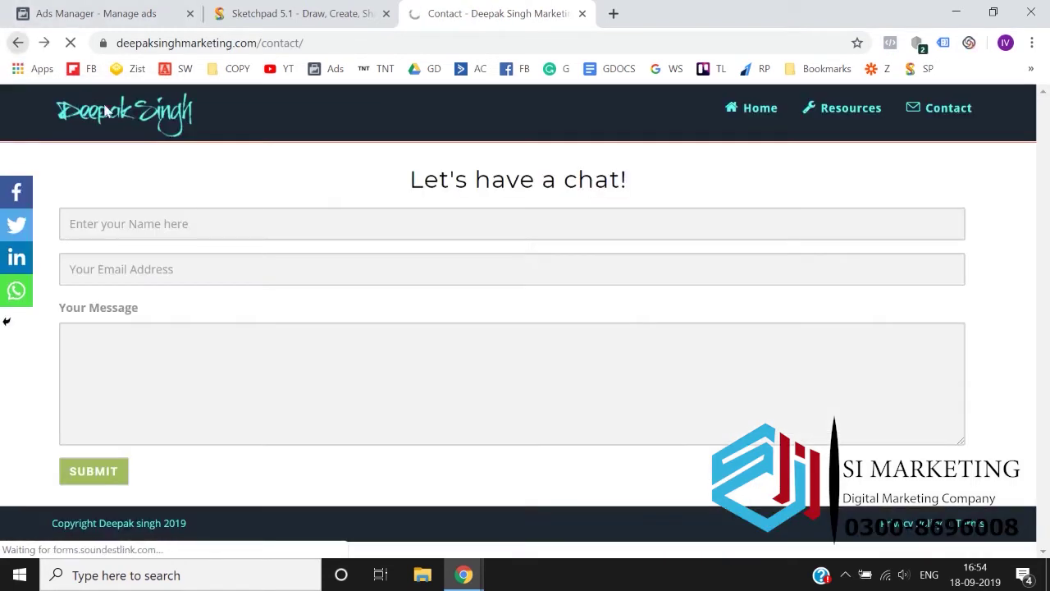
click(18, 43)
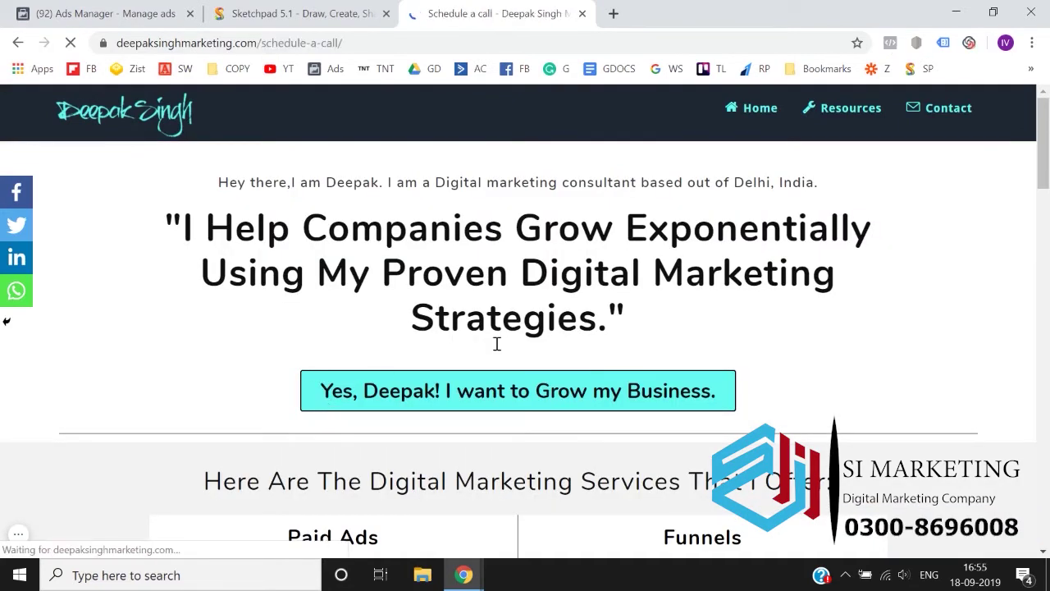
click(359, 43)
click(64, 326)
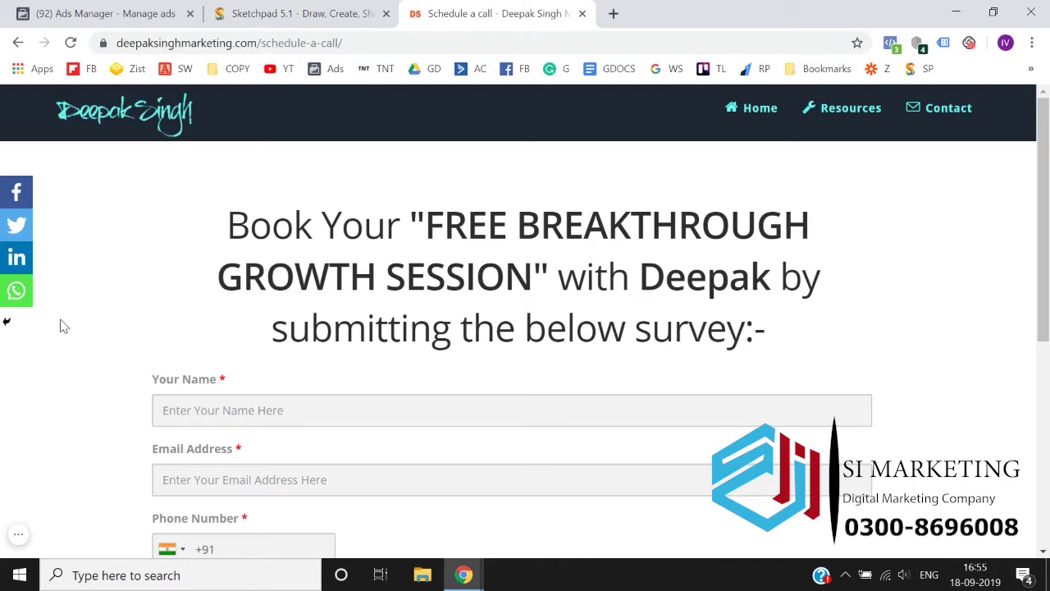
scroll(64, 326, down, 5)
scroll(64, 327, up, 5)
click(347, 41)
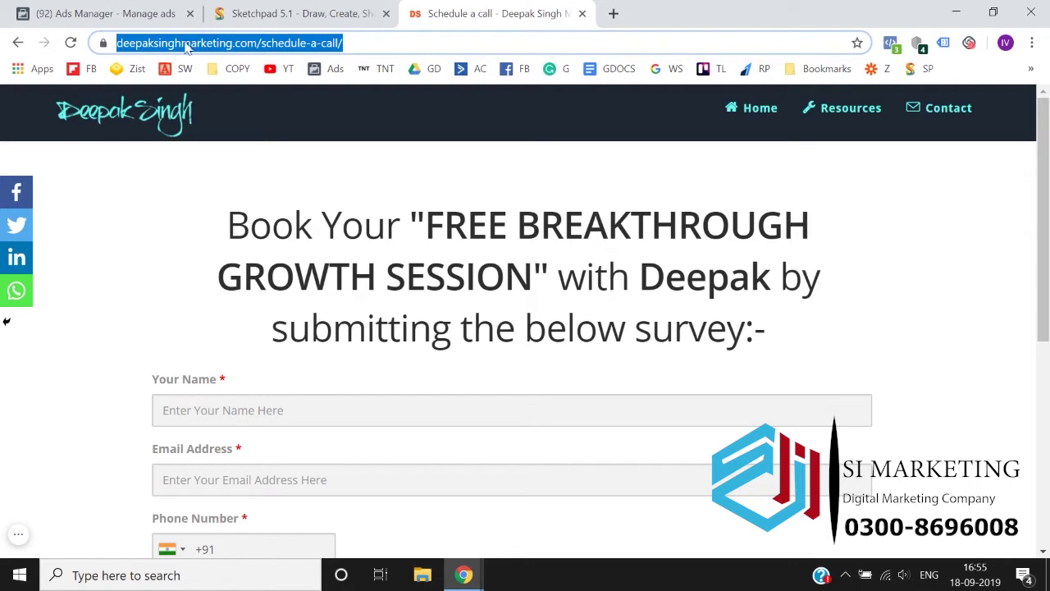
click(18, 42)
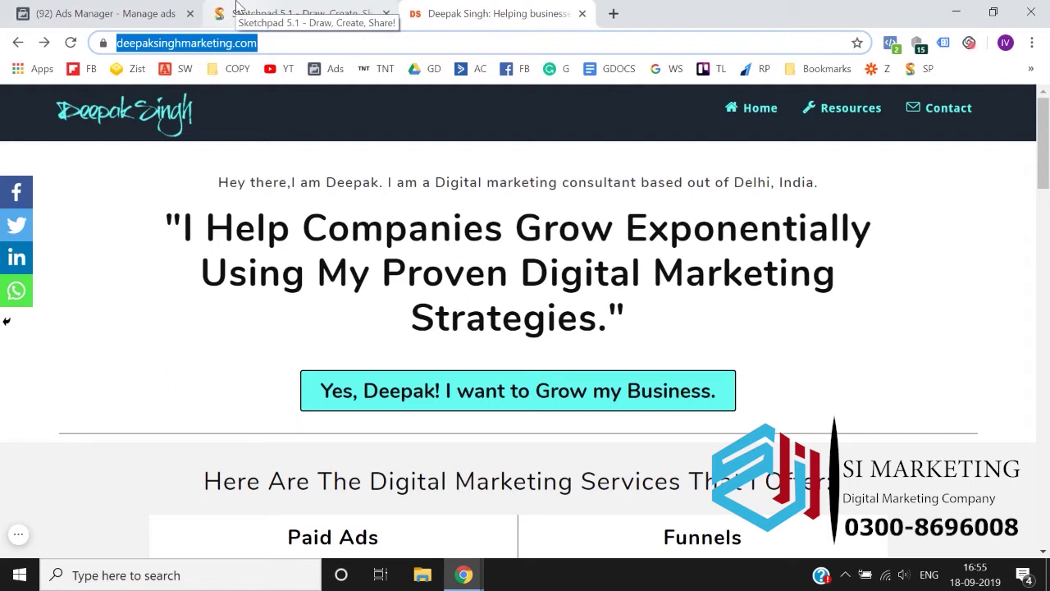
Switch to Facebook Ads Manager, open Audiences and choose the Deepak Singh Marketing ad account.
click(114, 8)
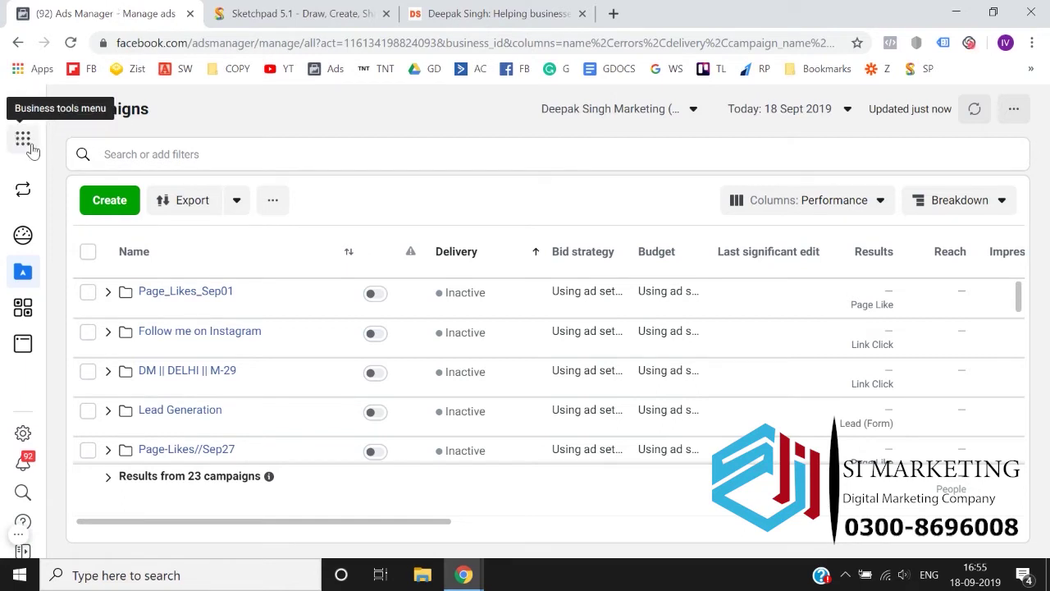
click(25, 142)
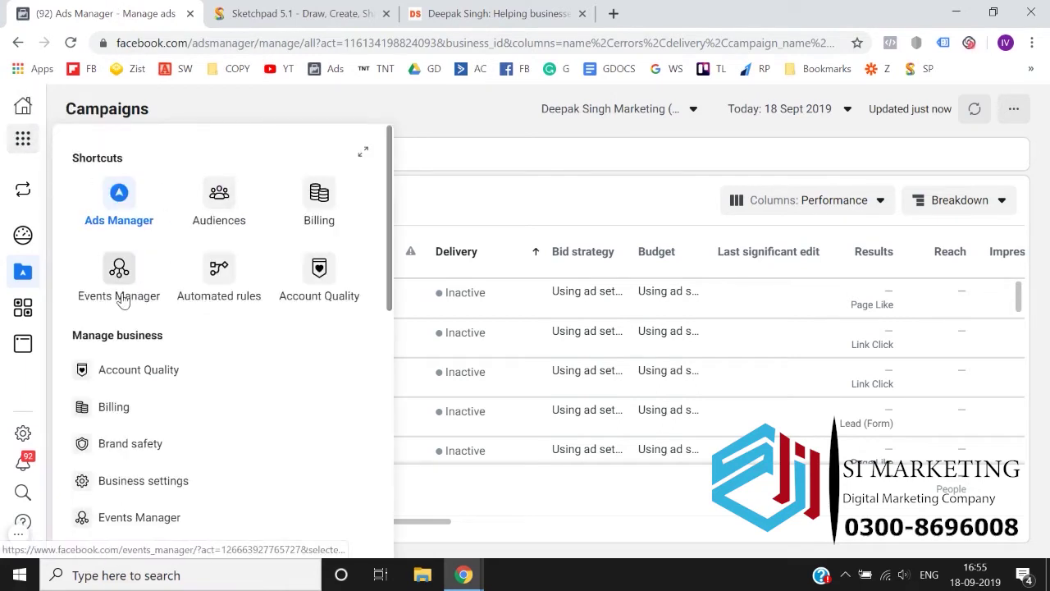
click(229, 205)
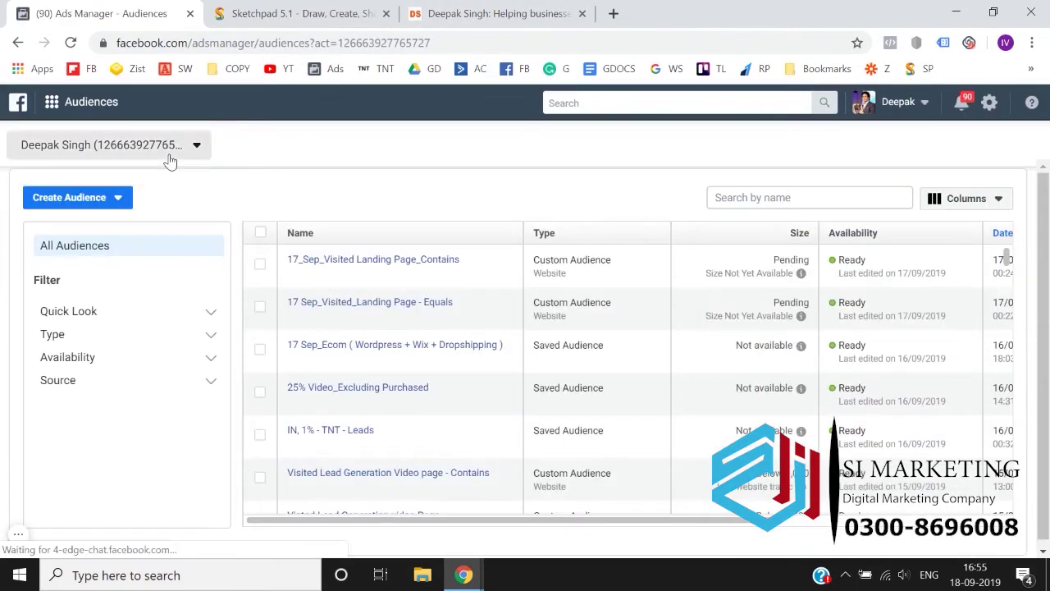
click(167, 149)
click(108, 302)
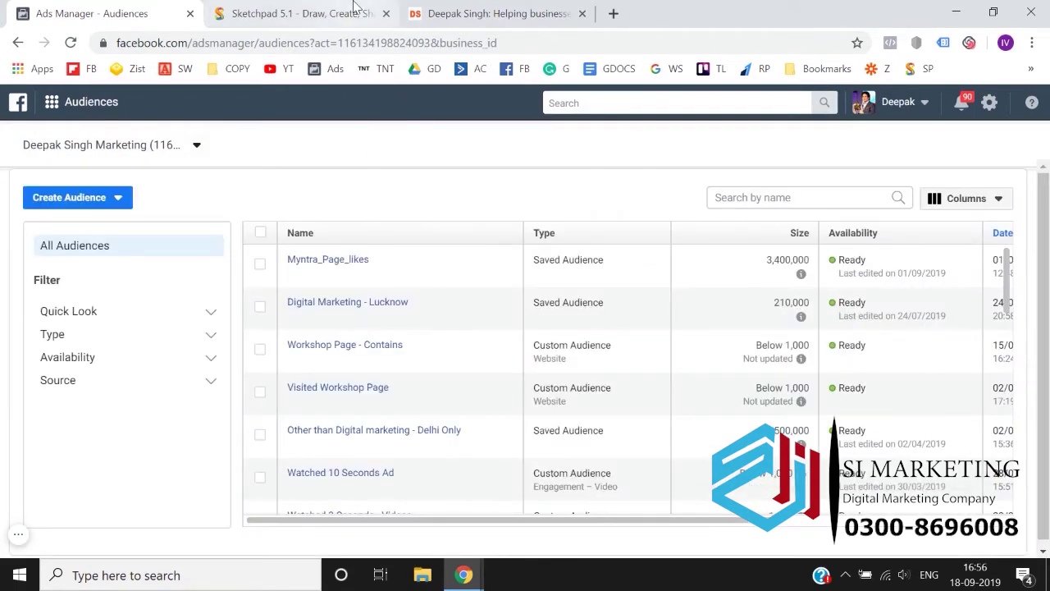
Return to Sketchpad and draw a short vertical stroke enclosed in a freehand circle below the T/V sketch.
click(481, 10)
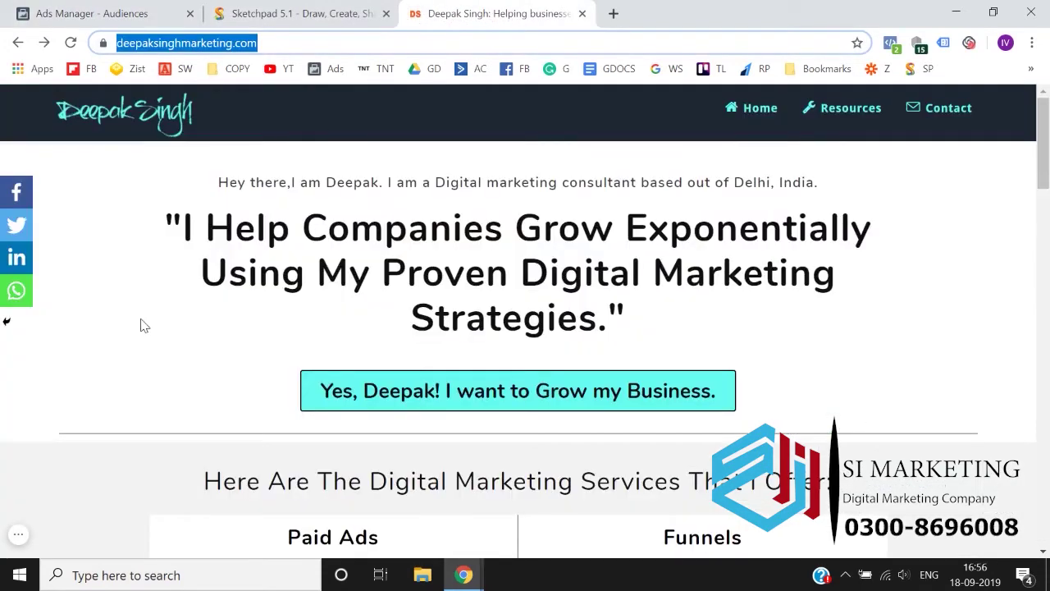
key(ctrl+shift+Tab)
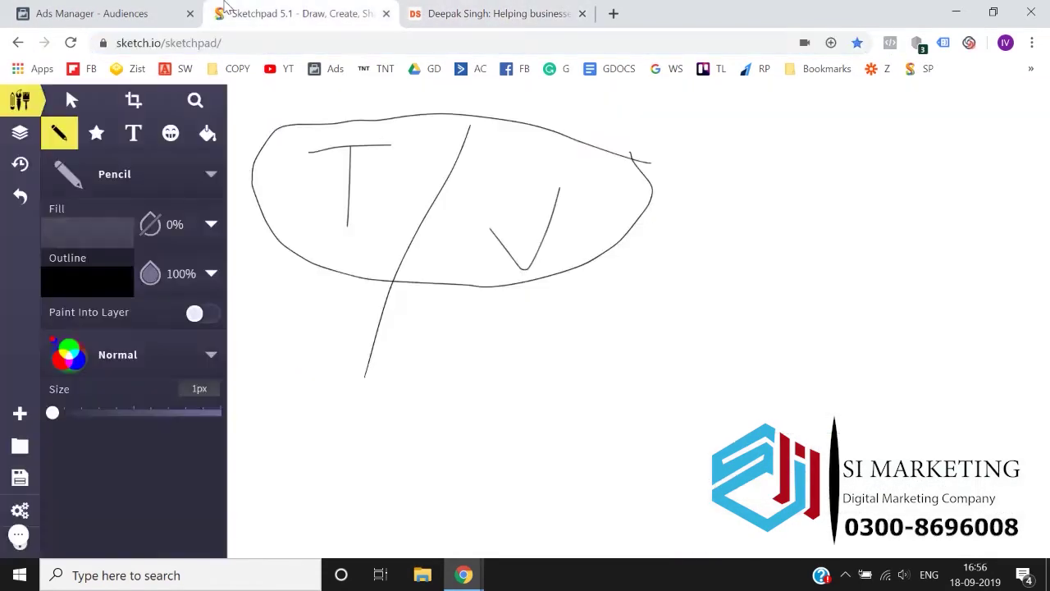
scroll(379, 256, down, 5)
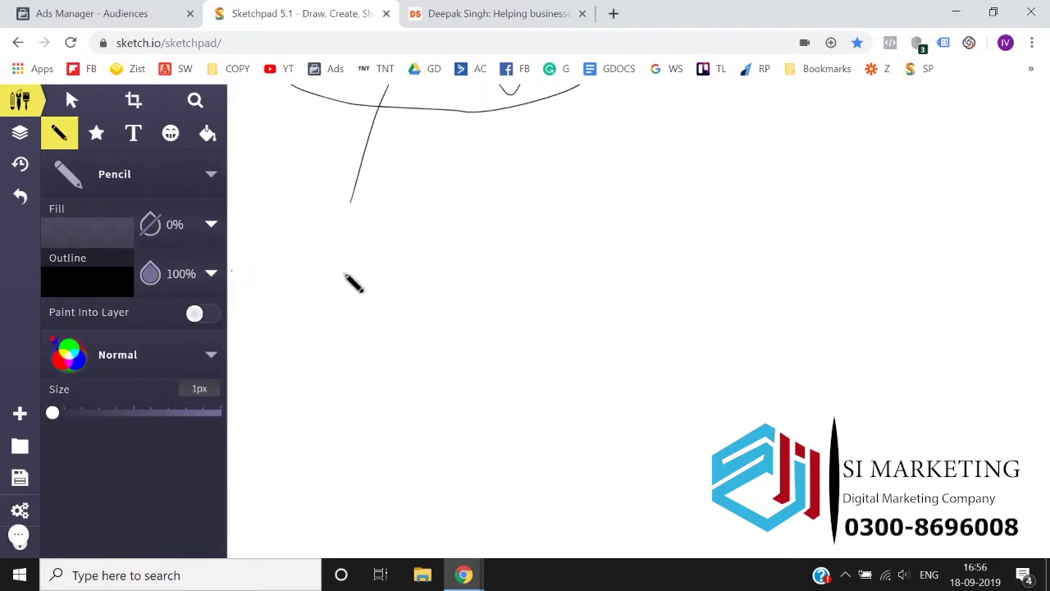
drag(415, 243, 415, 320)
mouse_move(467, 230)
mouse_down()
mouse_move(380, 321)
mouse_move(474, 236)
mouse_up()
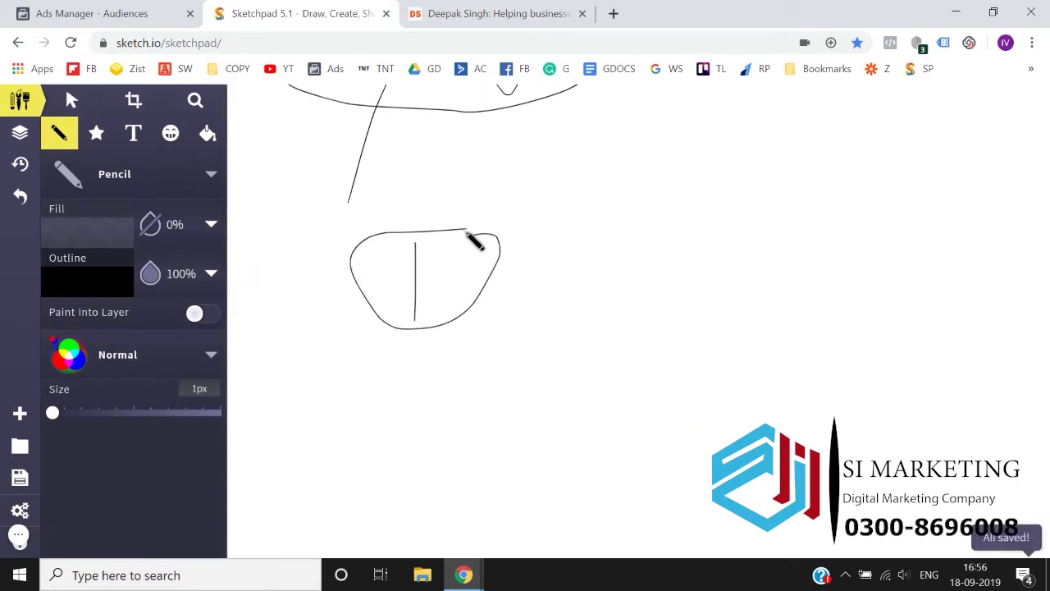
Start a website traffic Custom Audience in Ads Manager that includes all website visitors.
click(160, 12)
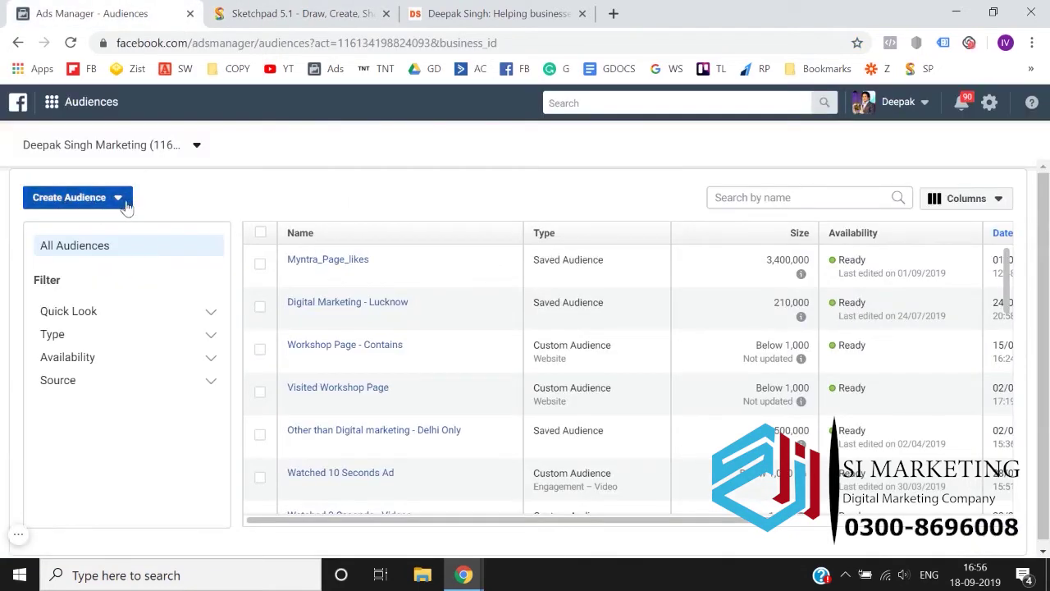
click(80, 198)
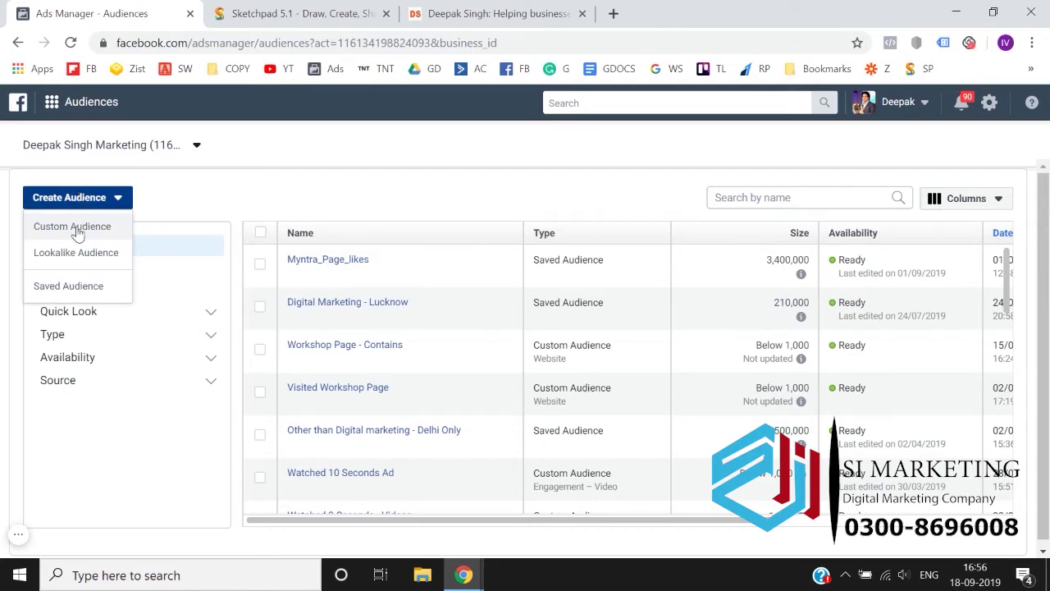
click(76, 232)
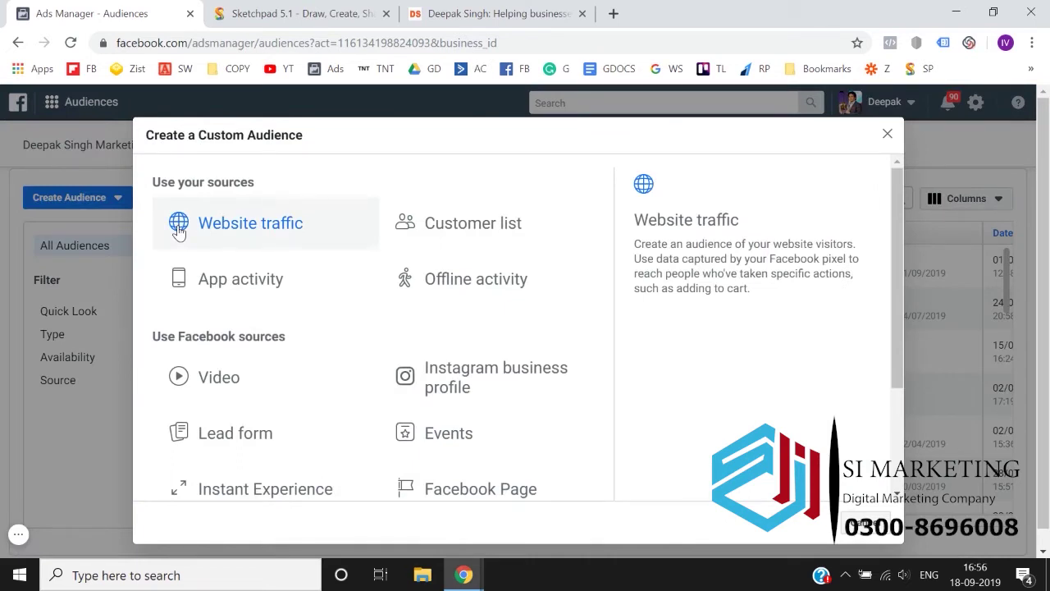
click(279, 237)
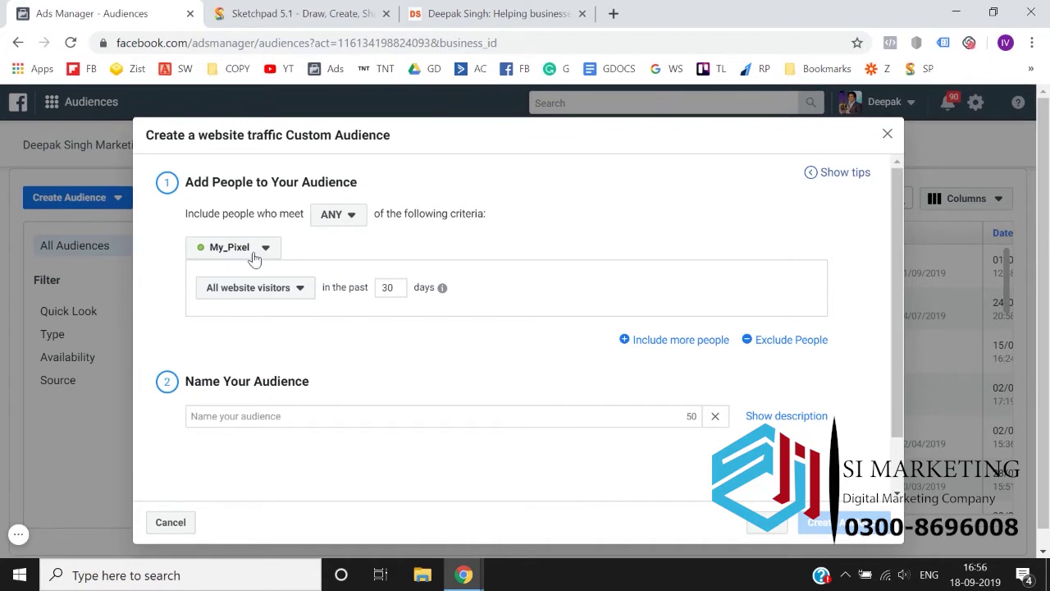
click(250, 292)
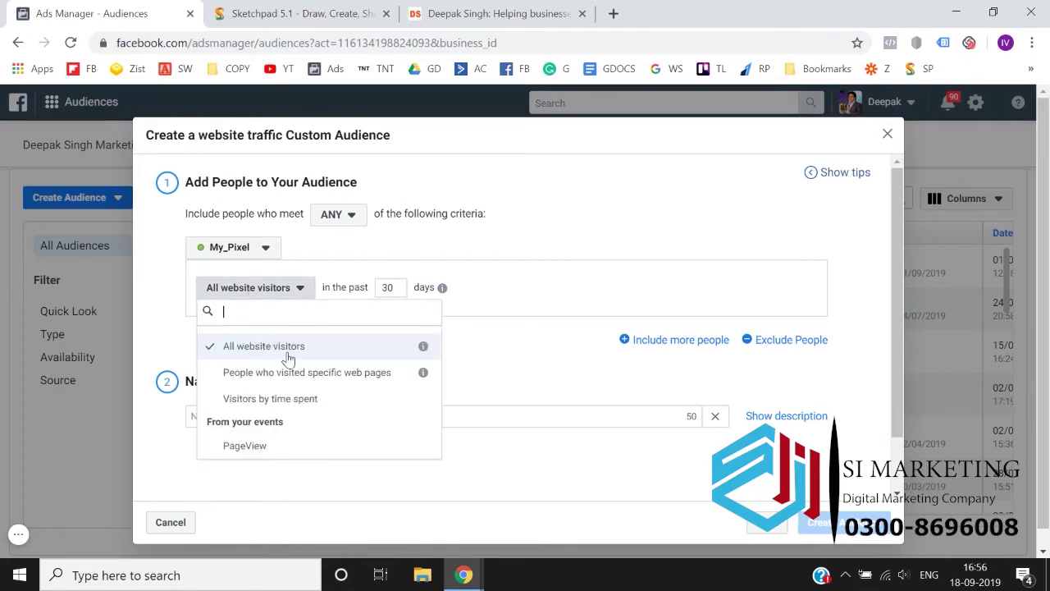
click(288, 356)
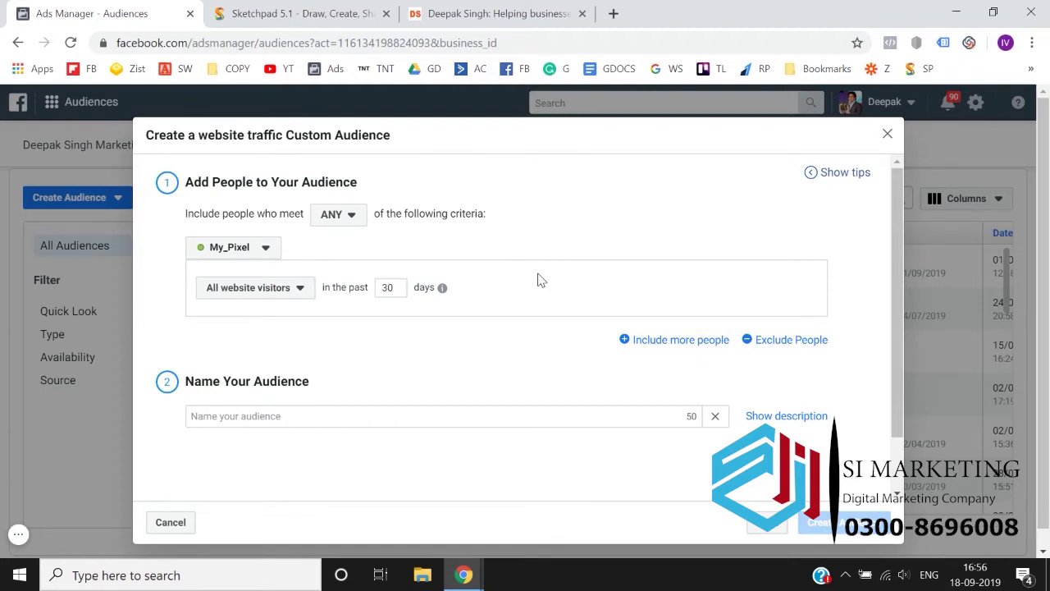
Try a 200-day period for the website visitors and set it to 180 days.
double_click(394, 289)
text(180)
double_click(395, 286)
text(200)
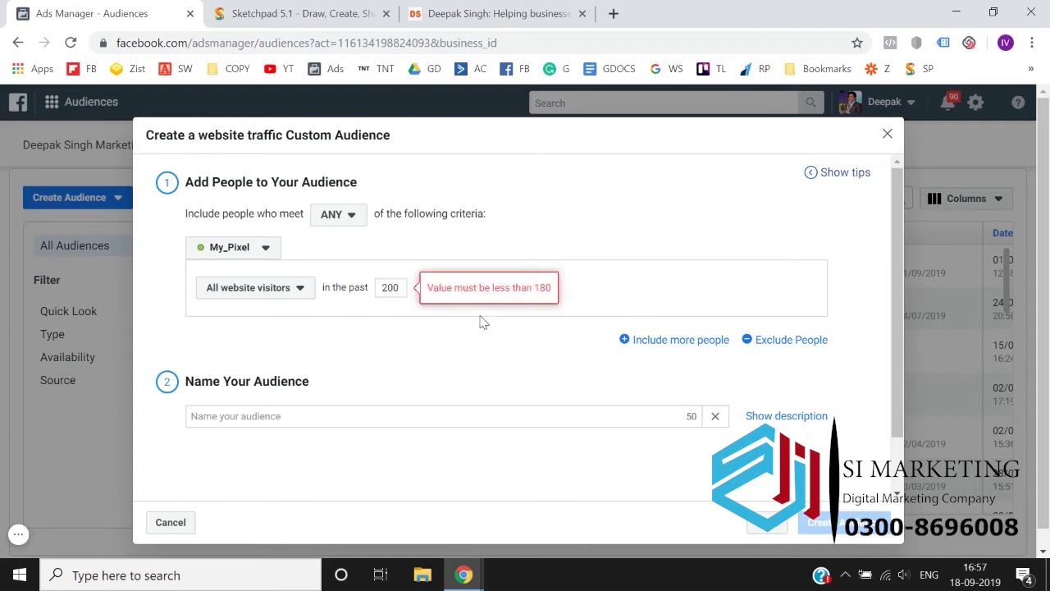
double_click(410, 296)
text(180)
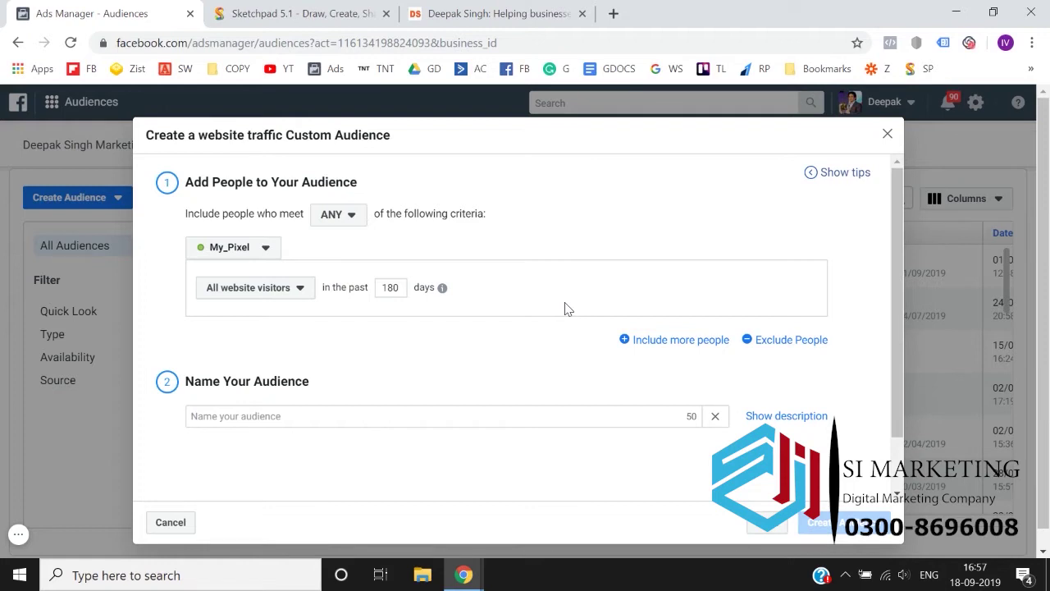
Name the audience "All website Visitors", create it and close the creation dialog.
click(363, 414)
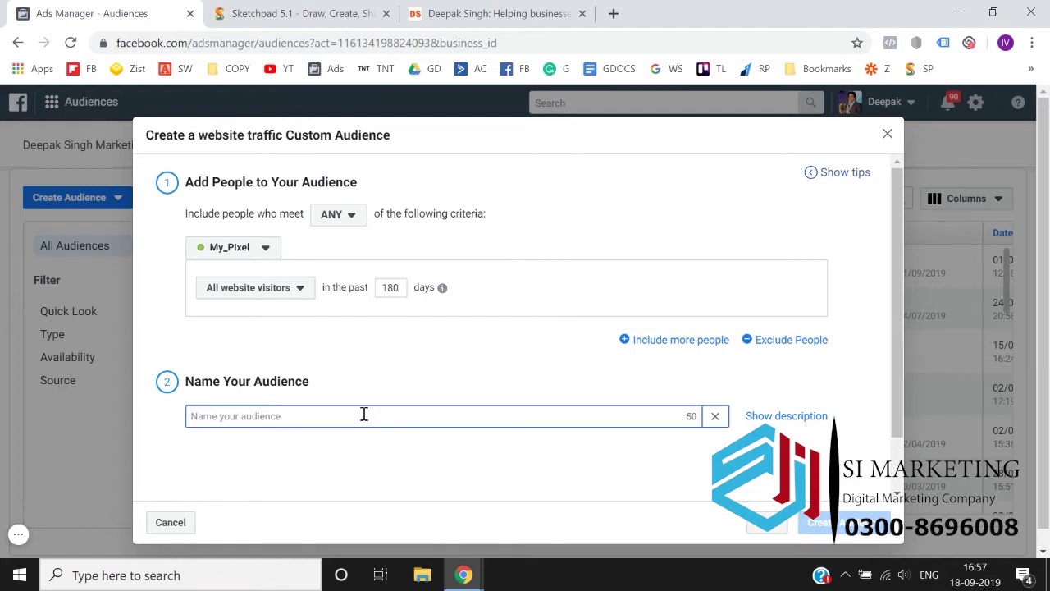
text(All web)
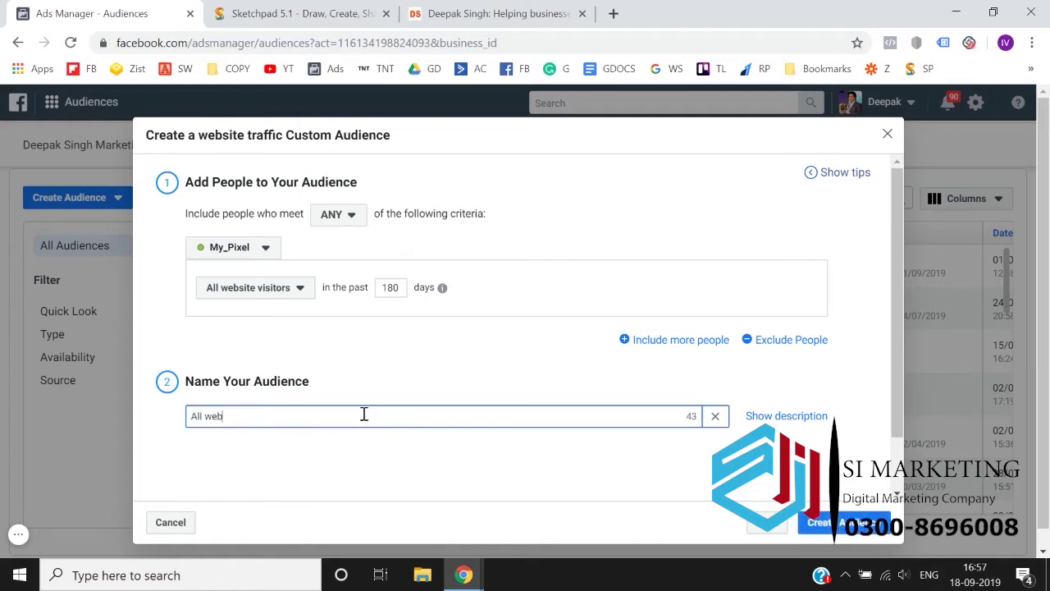
text(site Visitors)
click(853, 528)
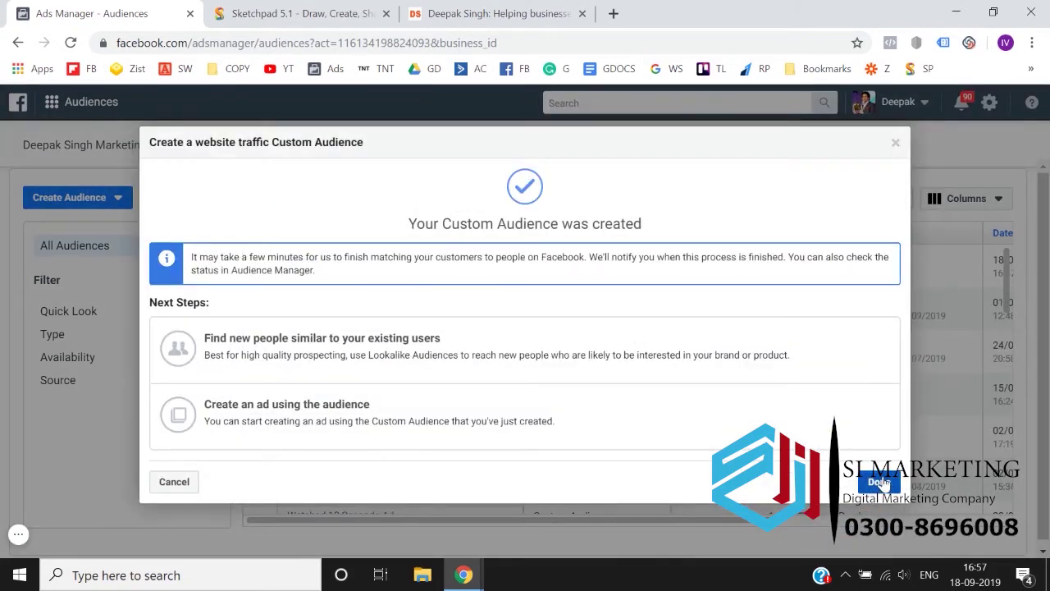
click(882, 482)
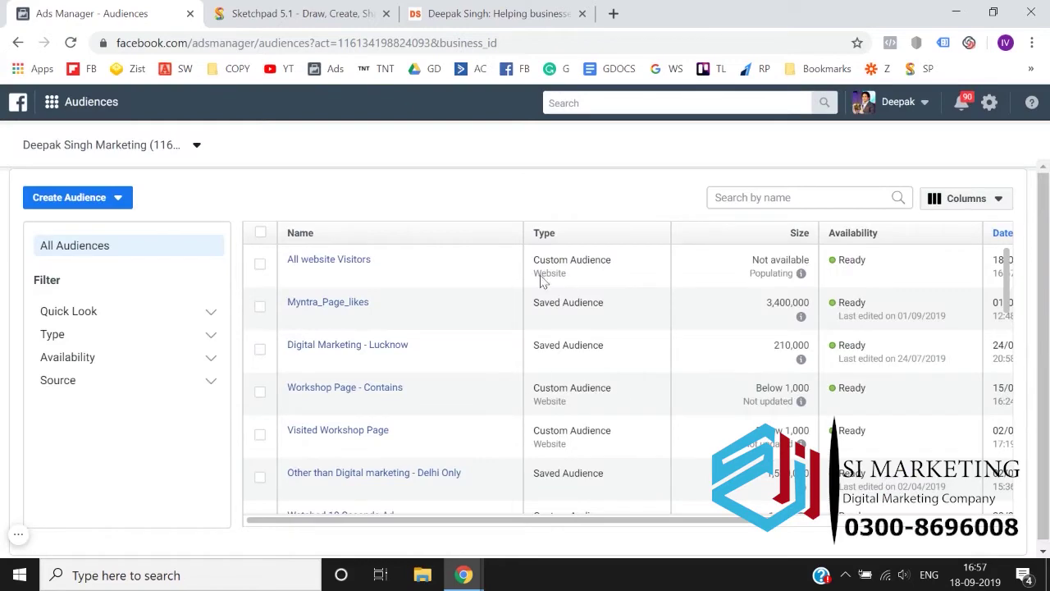
View the website's homepage alongside the audience list, ending on the homepage.
click(466, 7)
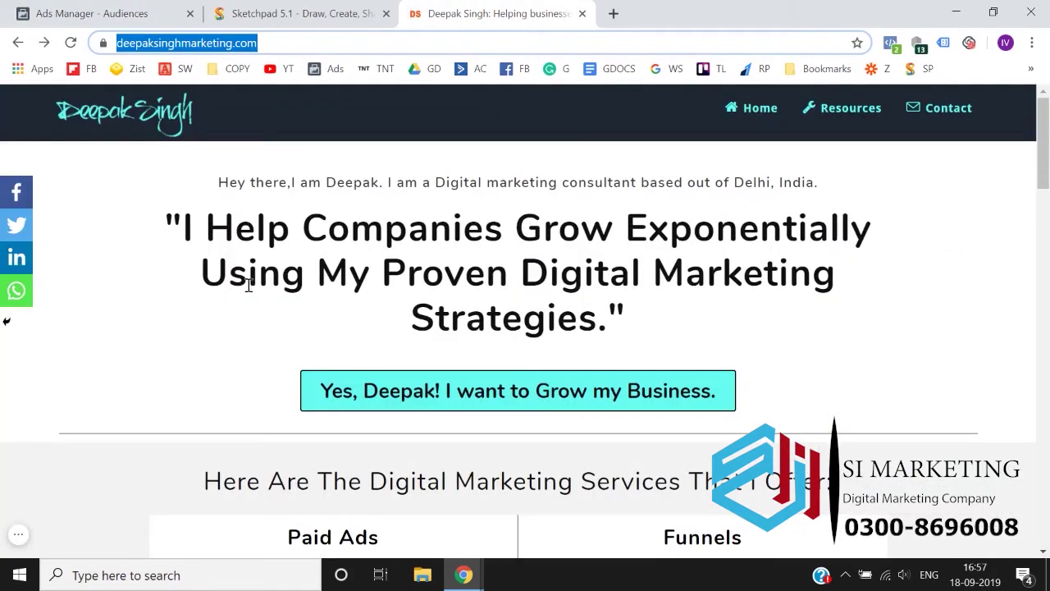
click(117, 10)
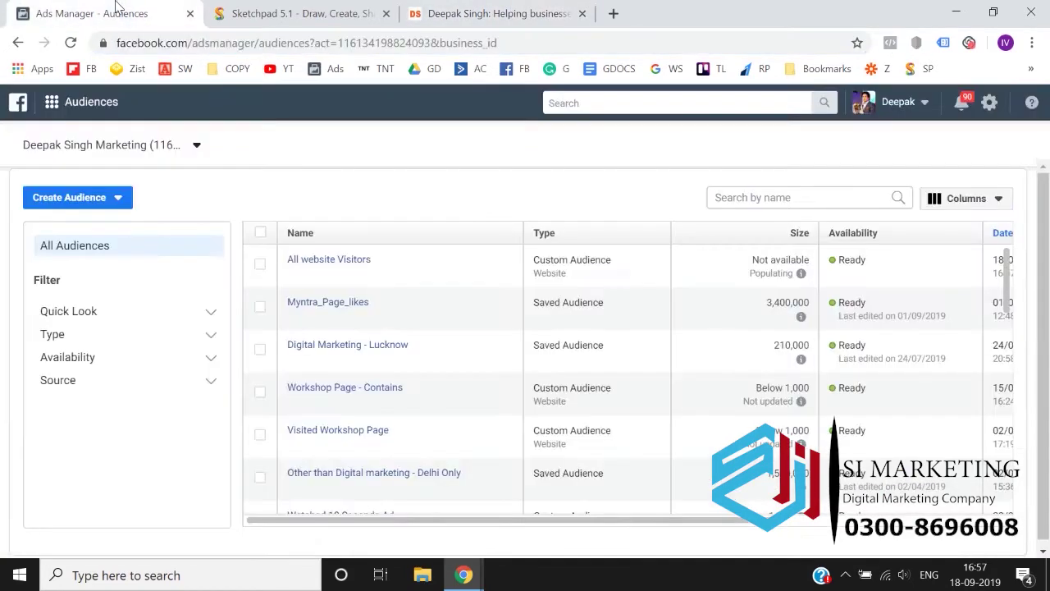
click(410, 11)
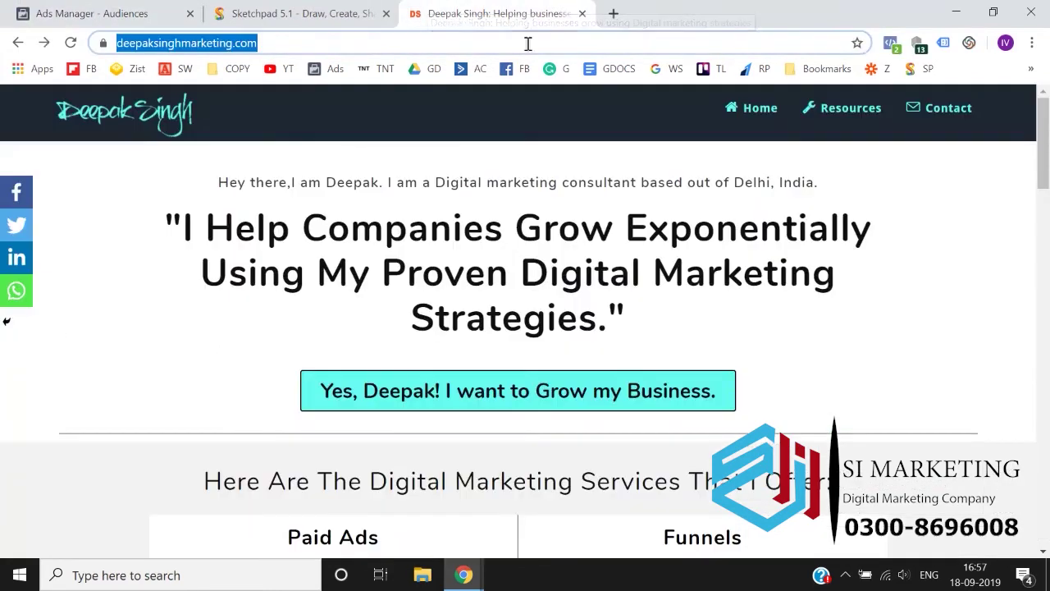
Open the website's Contact page in a separate tab, compare it with the homepage and highlight the Contact page's address.
right_click(936, 114)
click(940, 125)
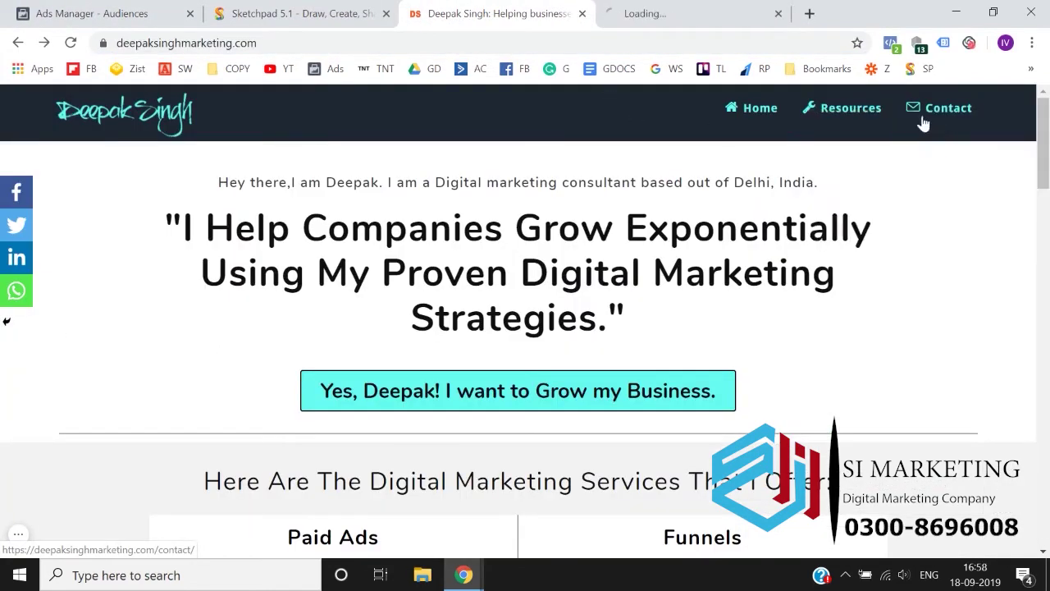
click(686, 7)
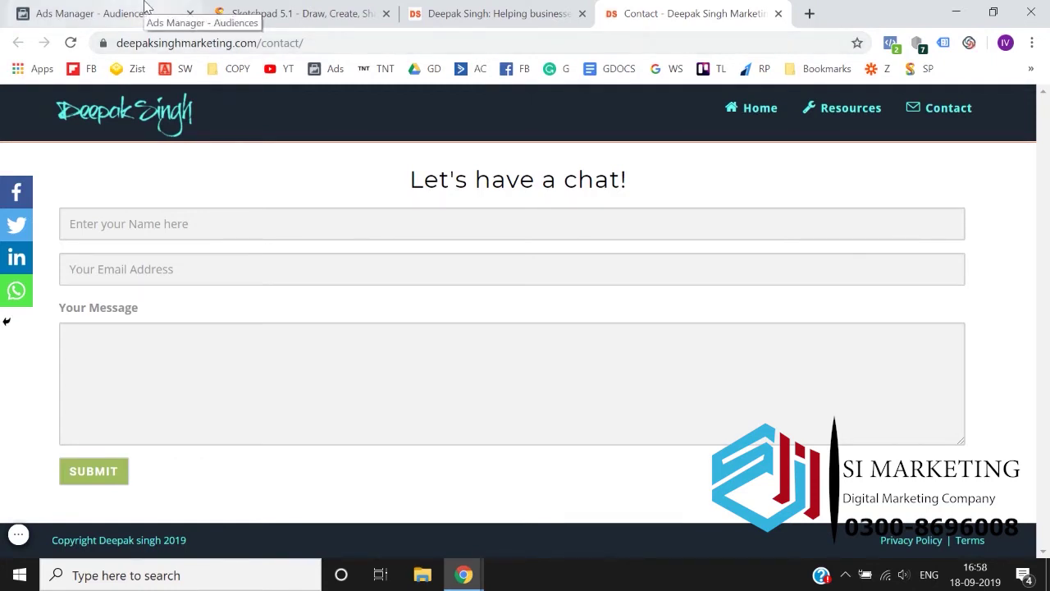
click(493, 13)
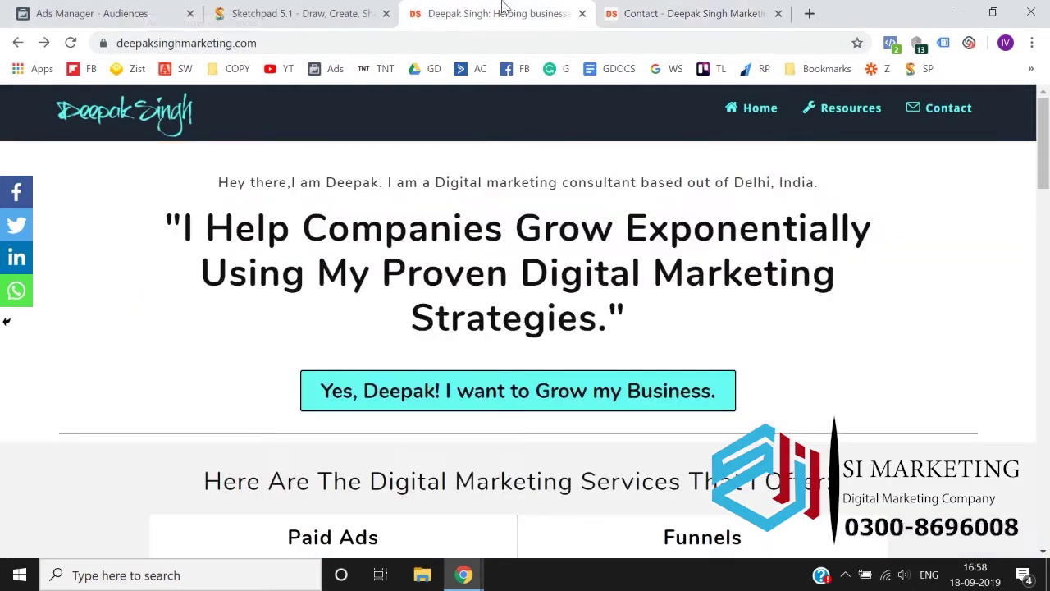
click(639, 8)
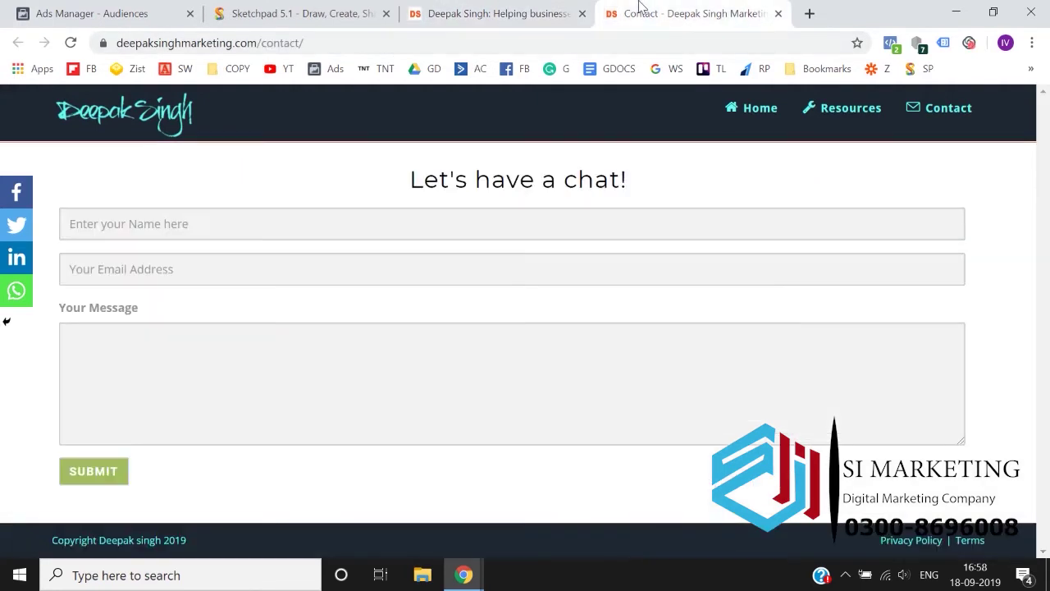
click(445, 35)
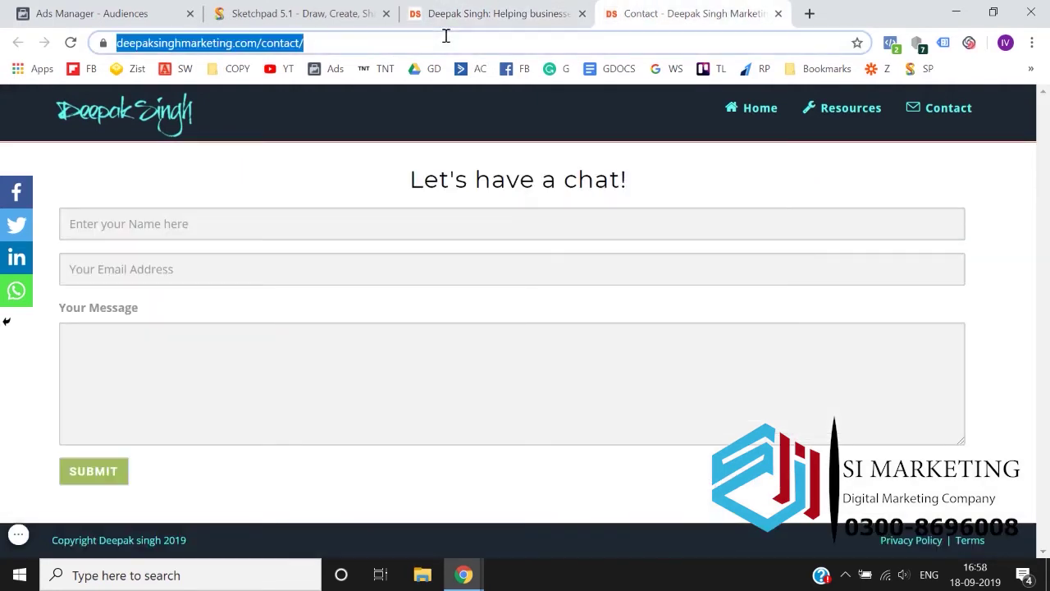
Switch to Ads Manager and start a website traffic Custom Audience including all website visitors in the past 180 days.
click(143, 8)
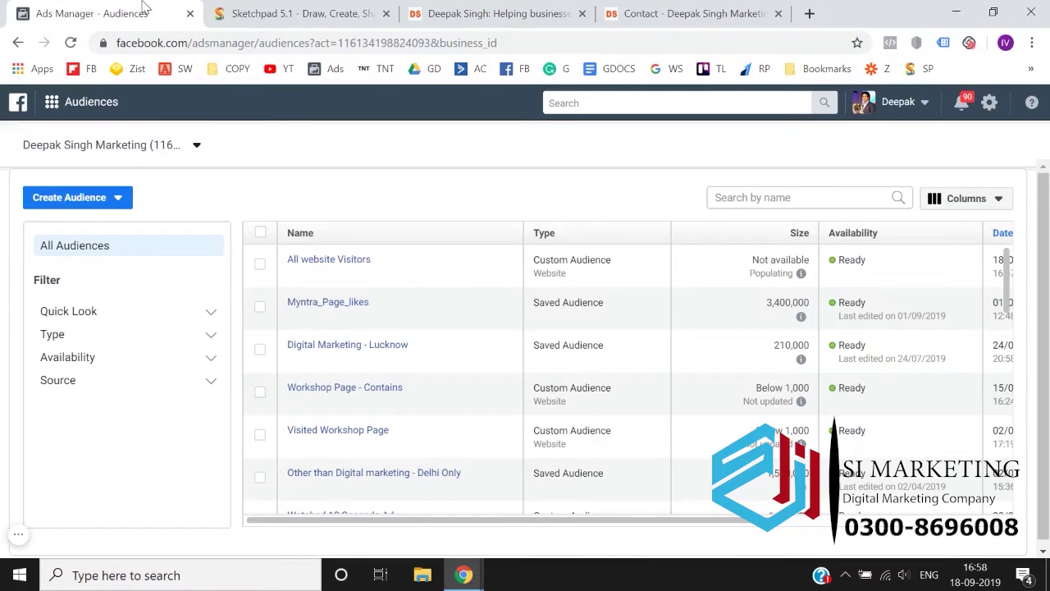
click(85, 205)
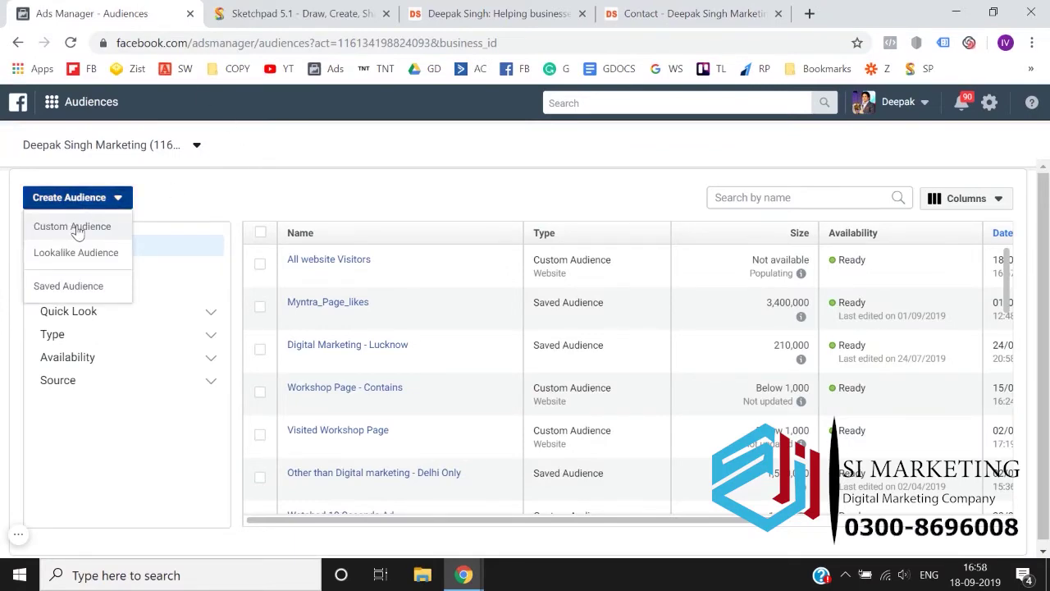
click(74, 227)
double_click(235, 230)
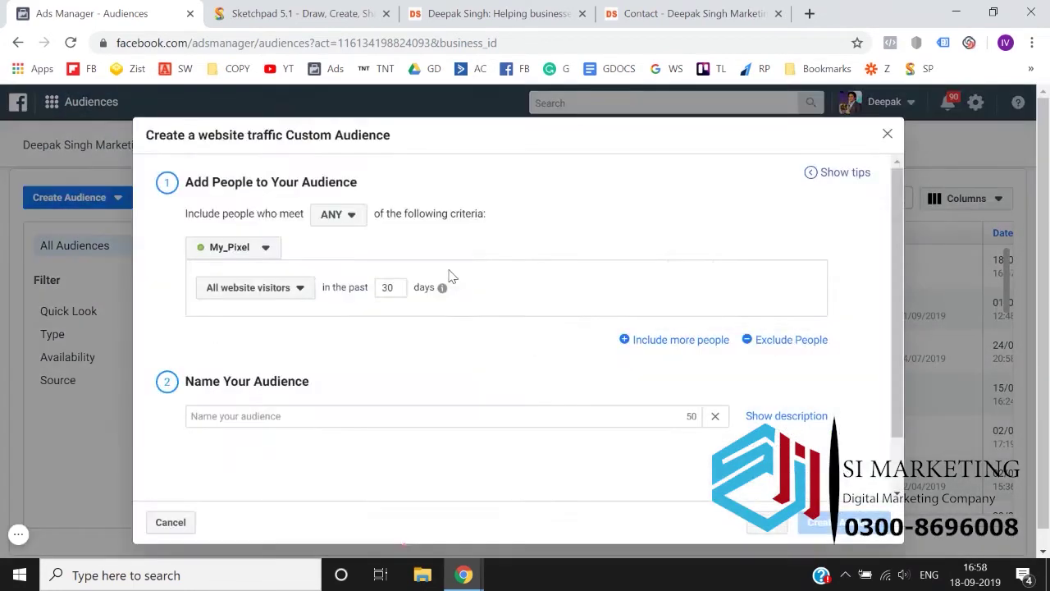
click(289, 294)
click(402, 297)
double_click(399, 290)
text(180)
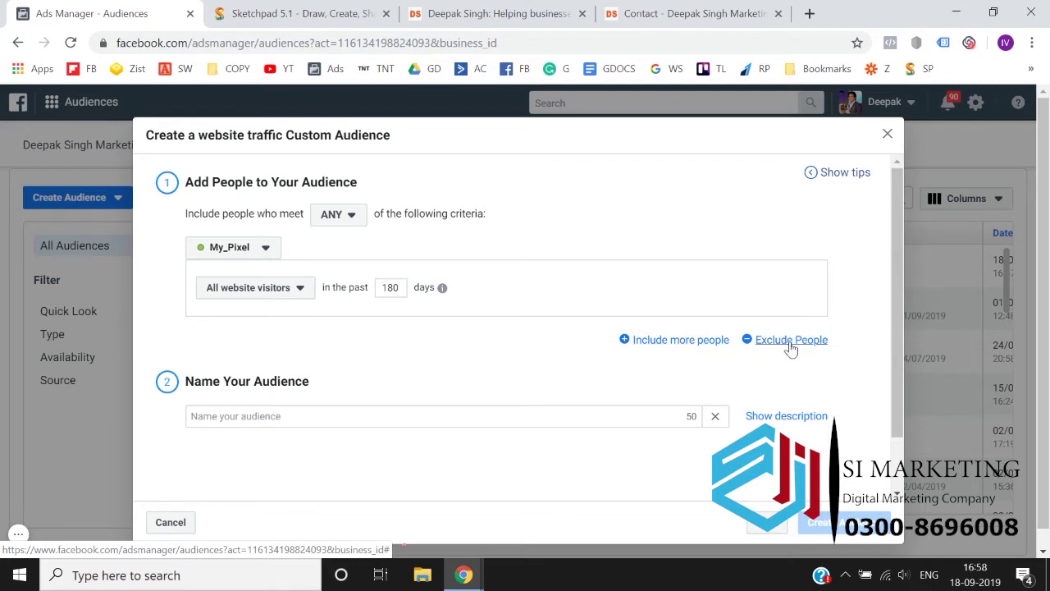
Try adding a second inclusion criterion to the audience, look through its visitor options and remove it.
click(677, 340)
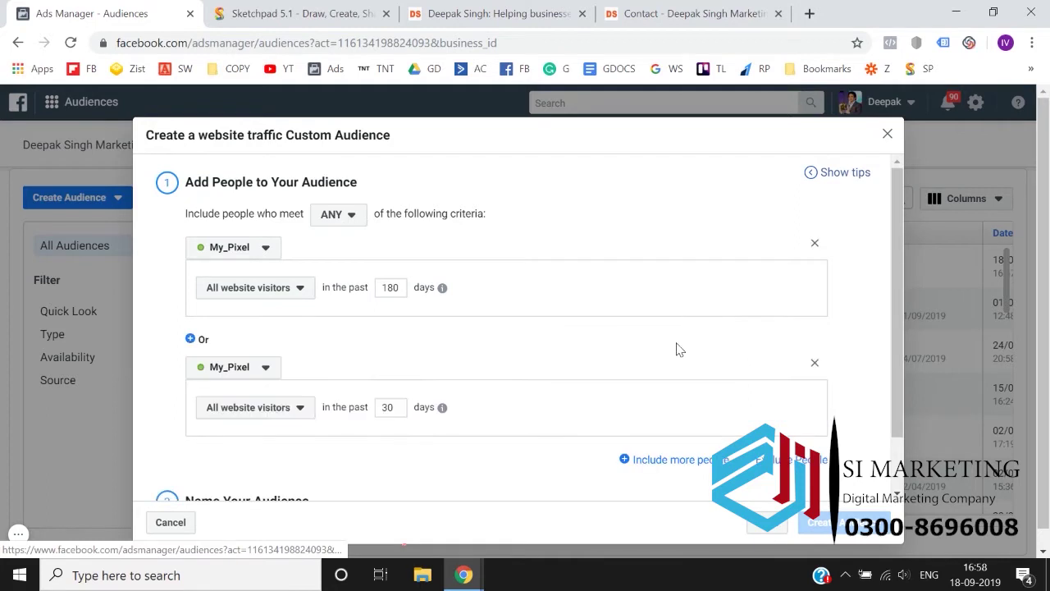
scroll(341, 345, down, 2)
click(280, 349)
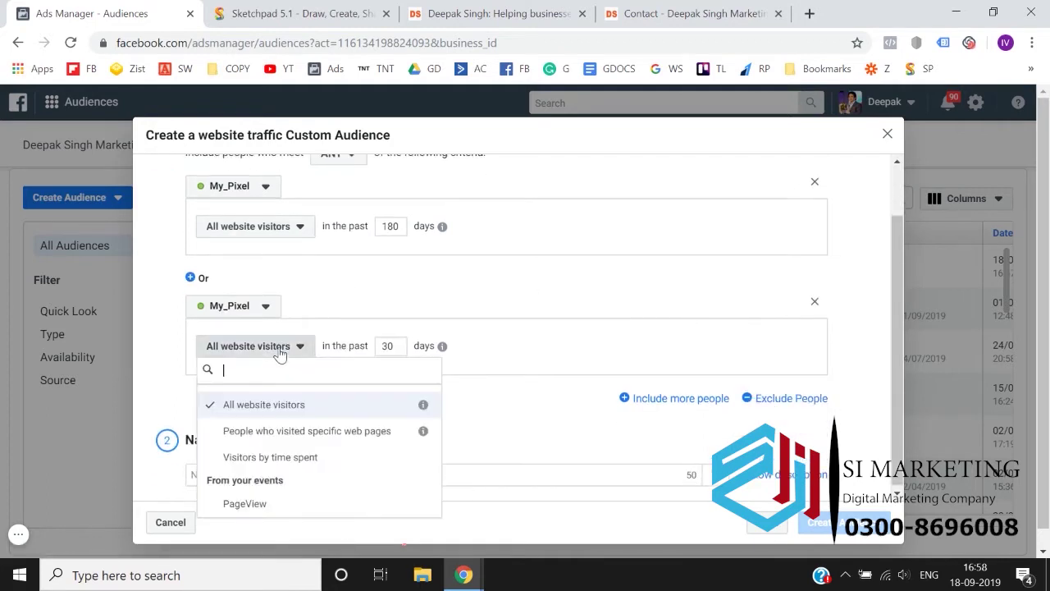
click(481, 297)
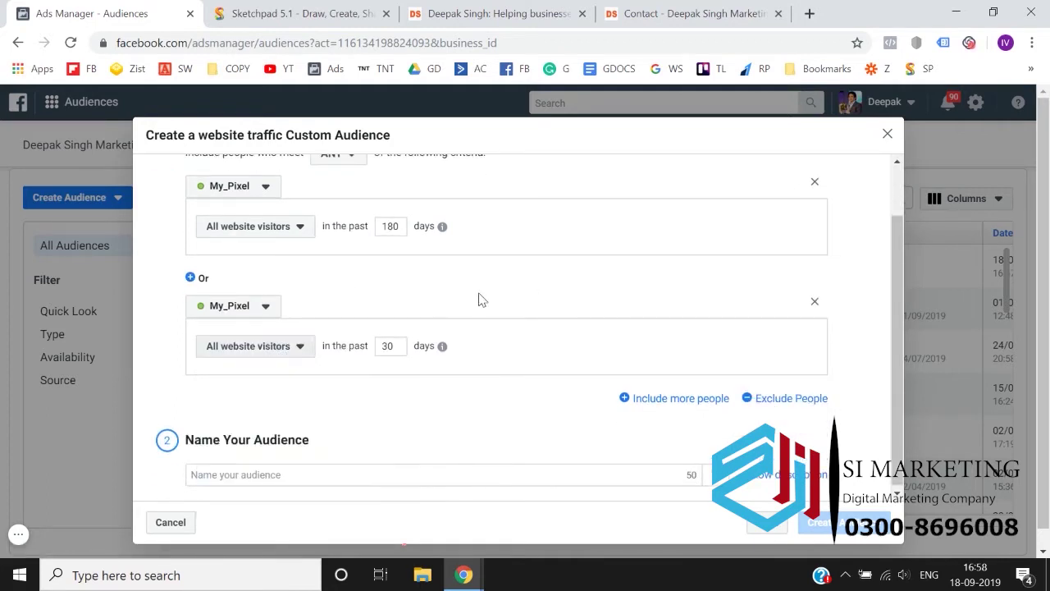
scroll(482, 299, up, 2)
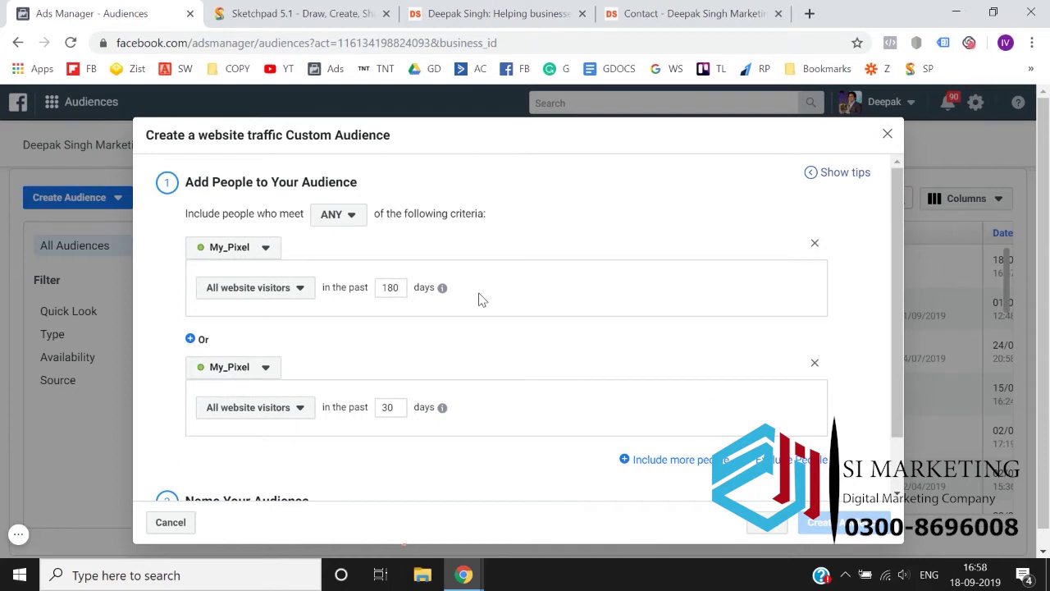
click(815, 362)
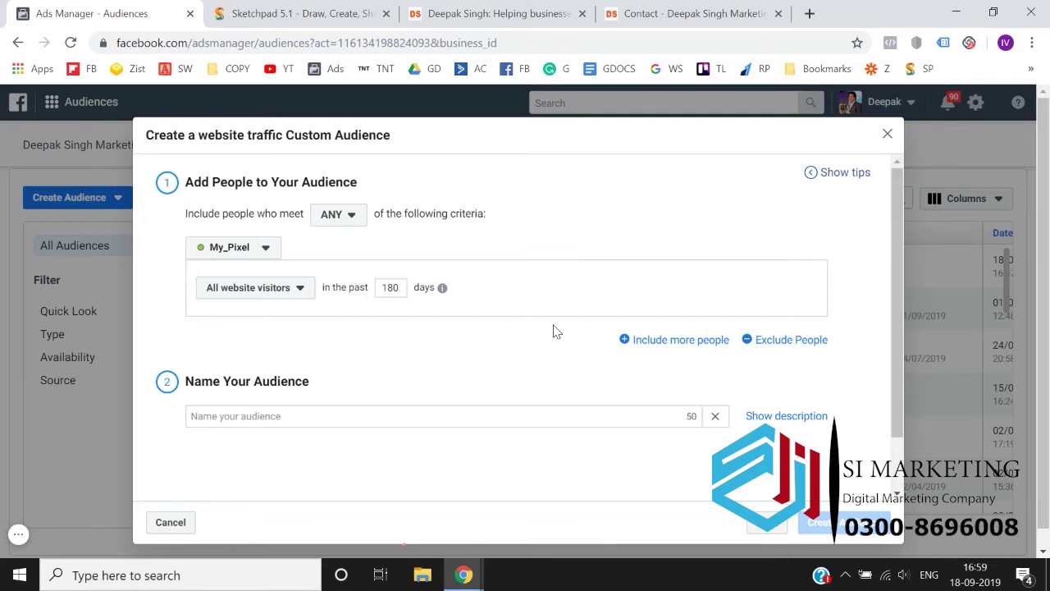
Switch to the website's Contact page and examine its full web address.
click(655, 12)
click(381, 36)
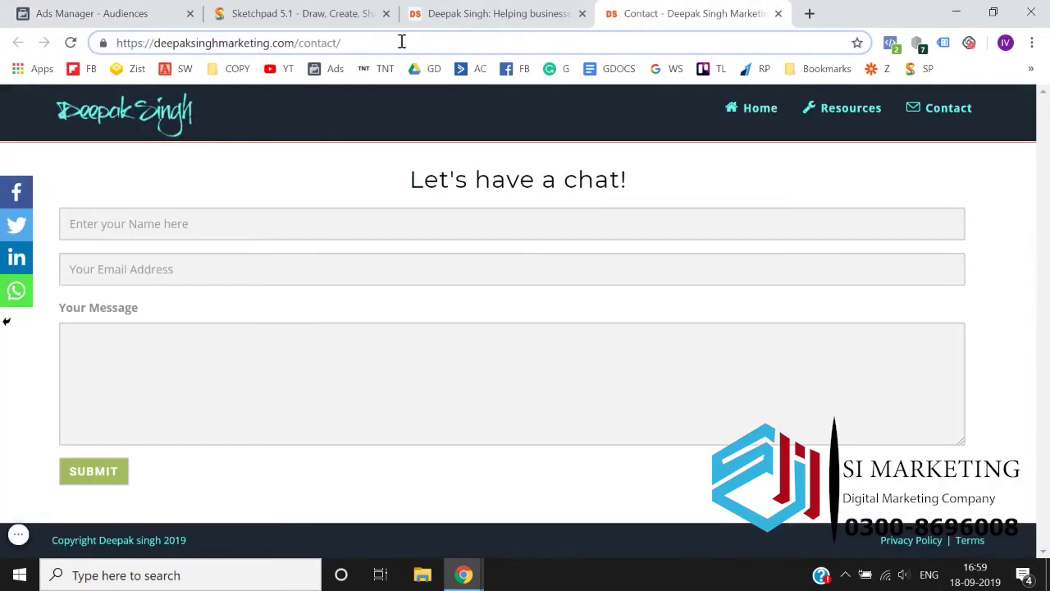
drag(401, 41, 70, 46)
click(70, 160)
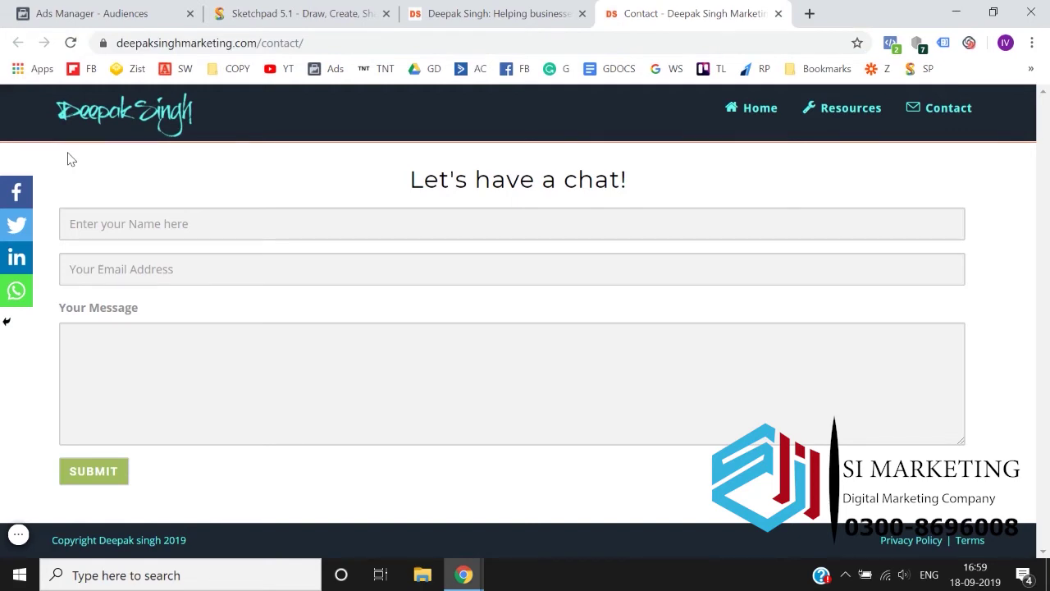
Return to the audience form in Ads Manager, add an exclusion rule and review its visitor options against the inclusion rule.
click(100, 10)
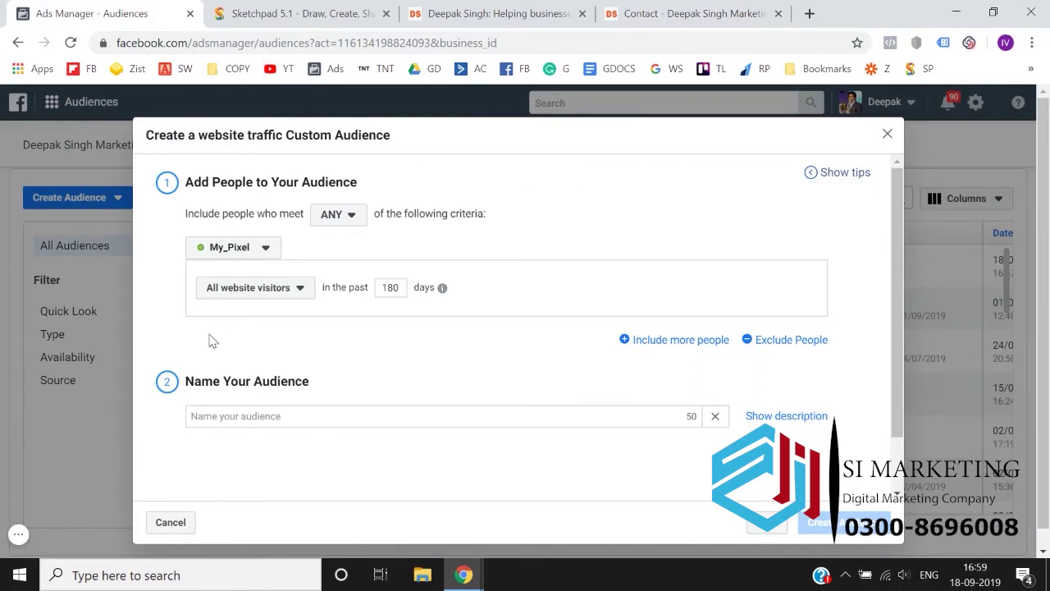
scroll(209, 340, down, 1)
click(788, 276)
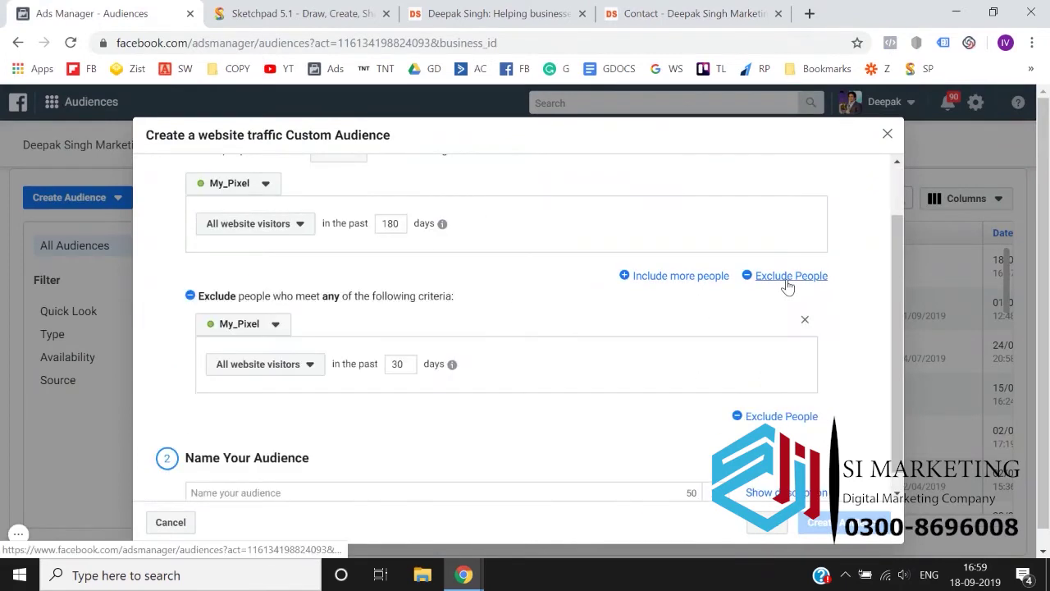
scroll(443, 279, down, 1)
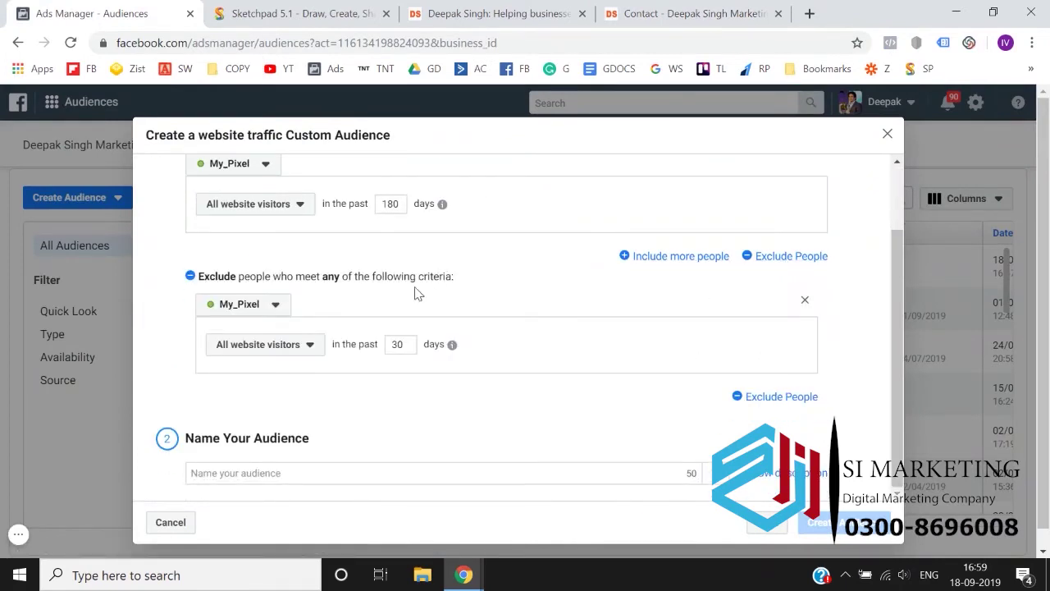
click(297, 345)
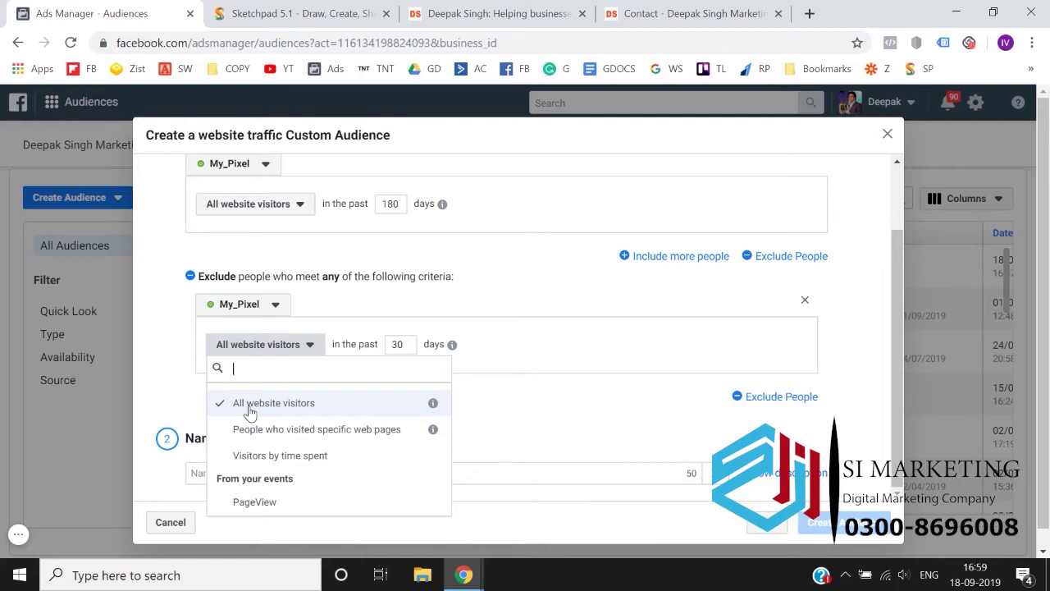
click(523, 284)
scroll(523, 284, up, 2)
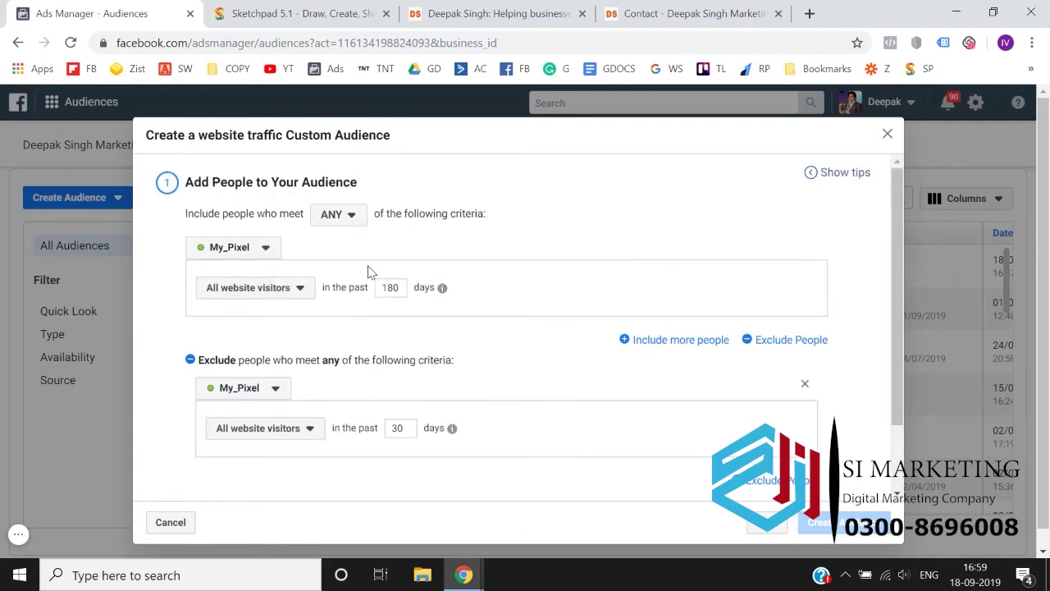
scroll(472, 297, down, 2)
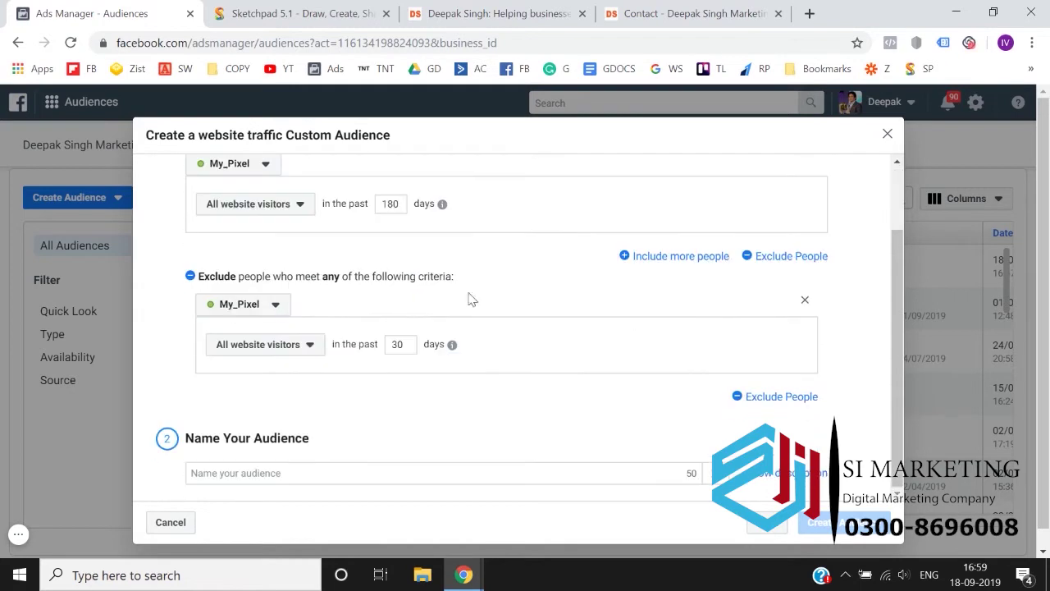
Try the exclusion rule with people who visited specific web pages and with visitors by time spent, and review the event options.
click(293, 355)
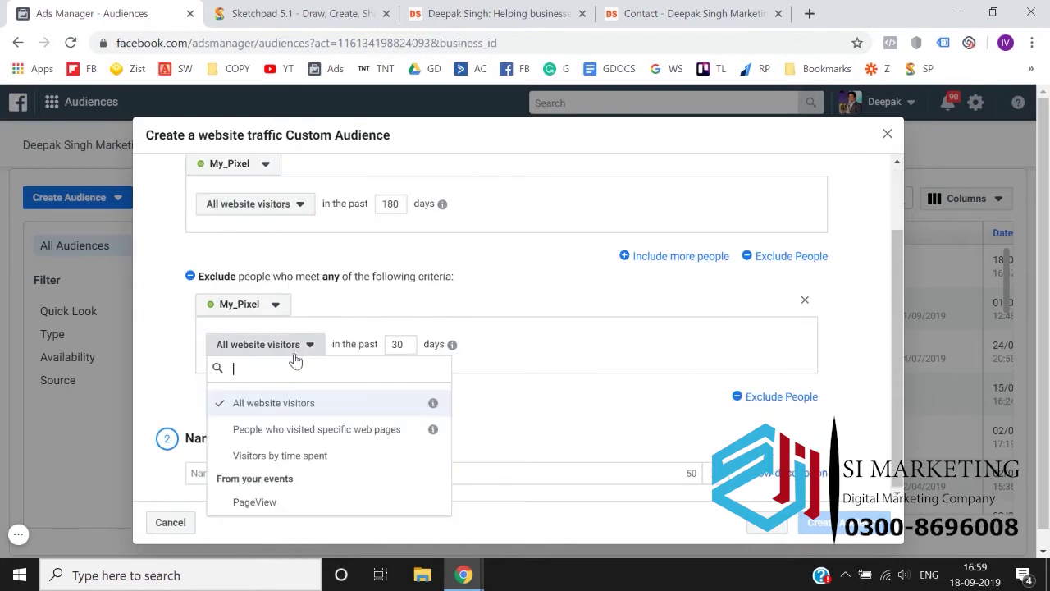
click(273, 430)
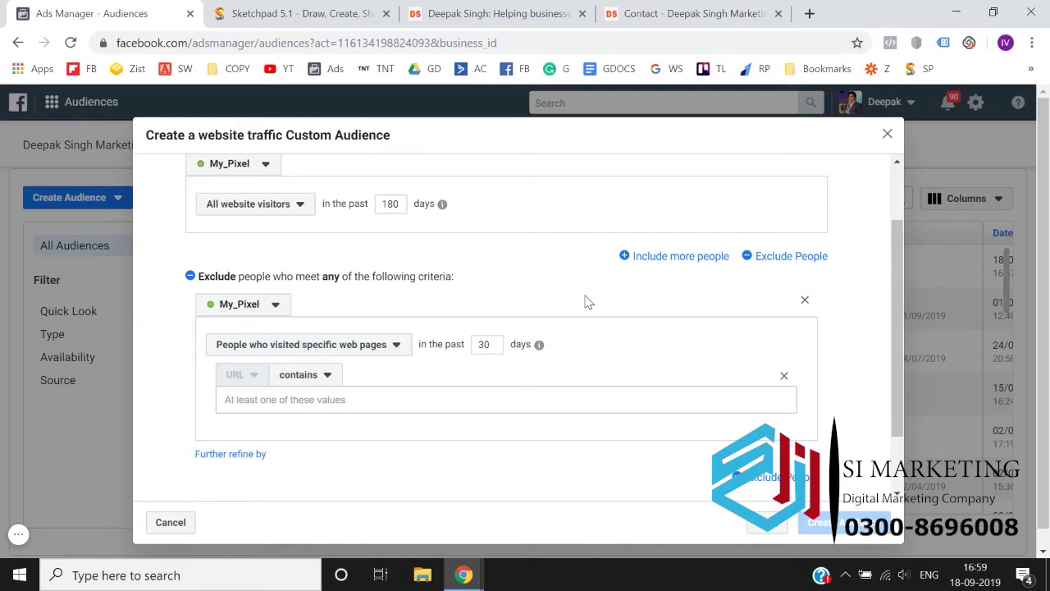
click(369, 351)
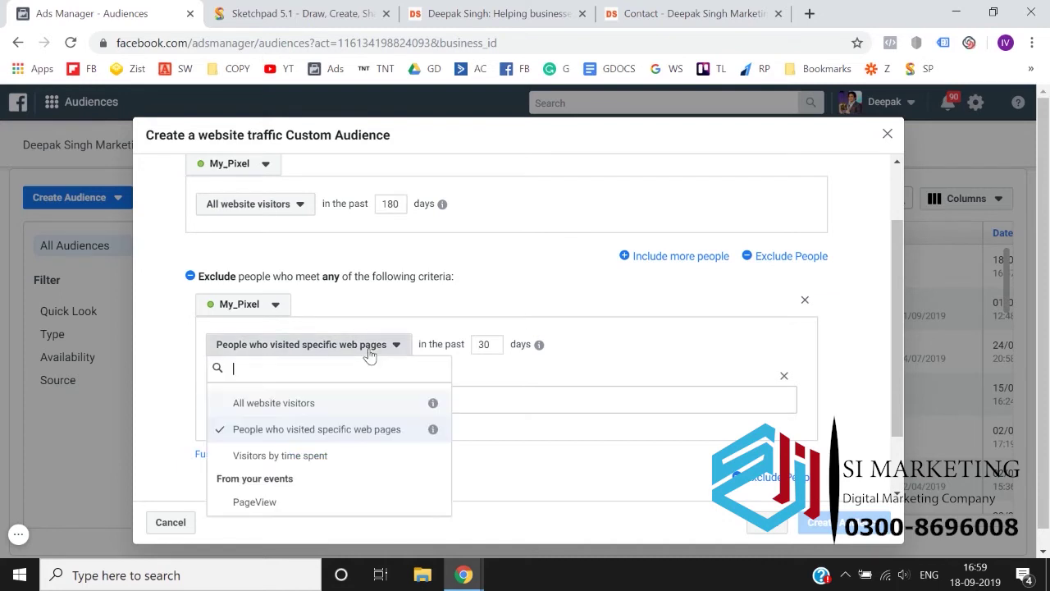
click(297, 457)
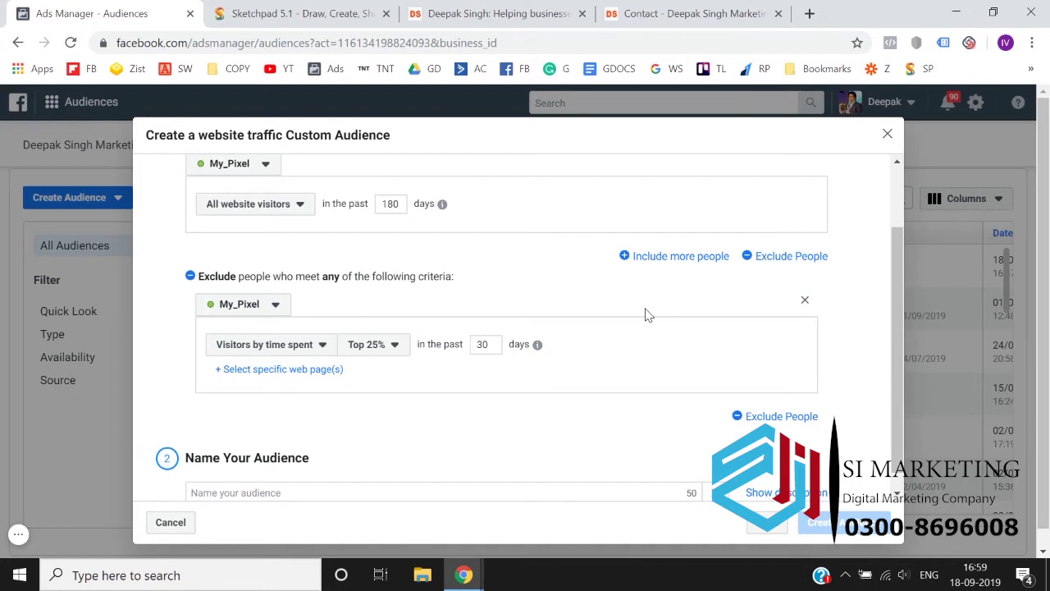
click(266, 347)
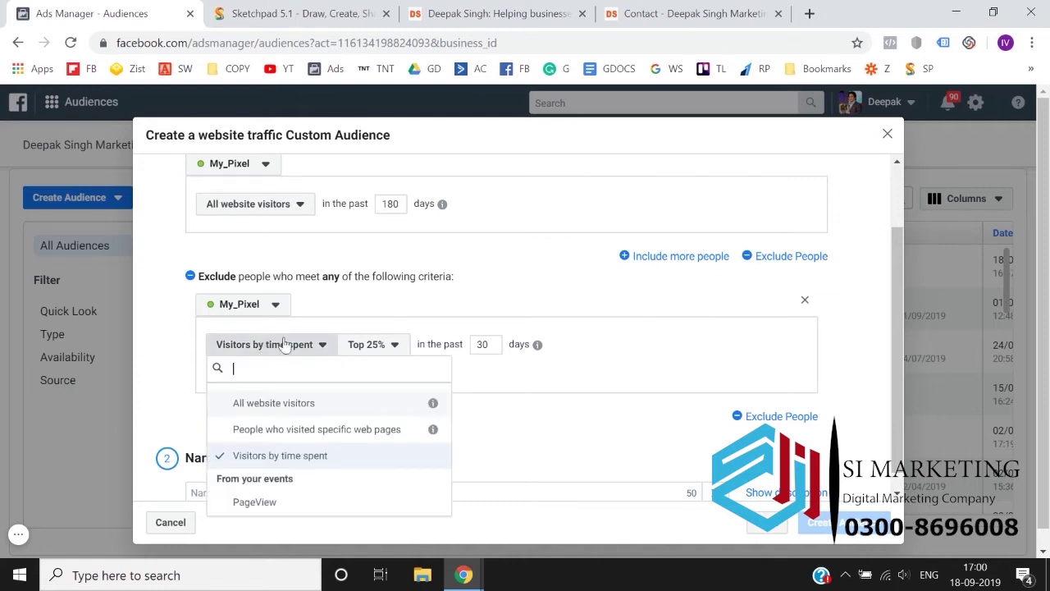
click(422, 307)
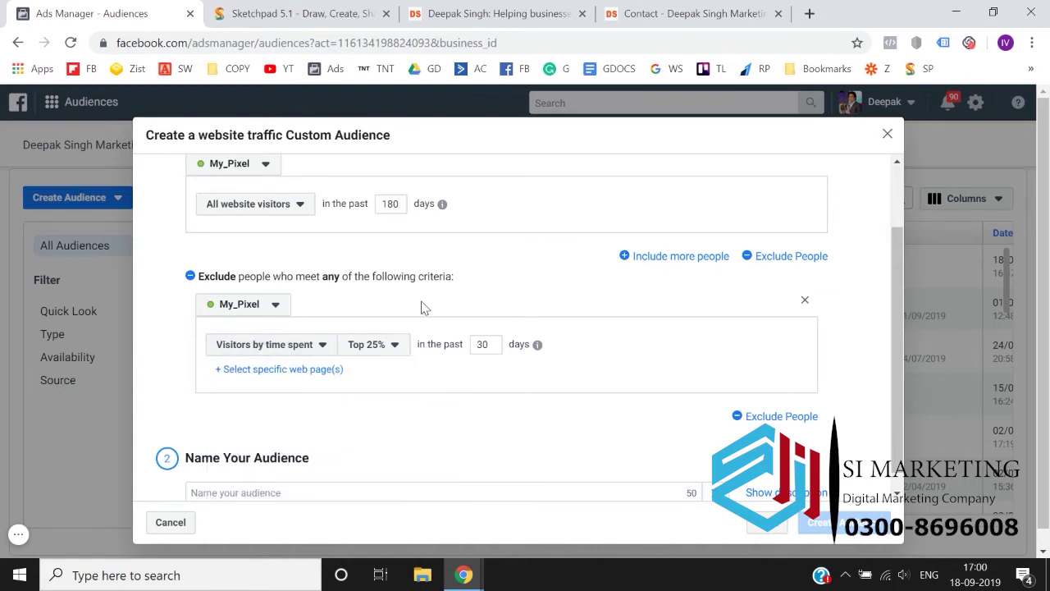
click(289, 346)
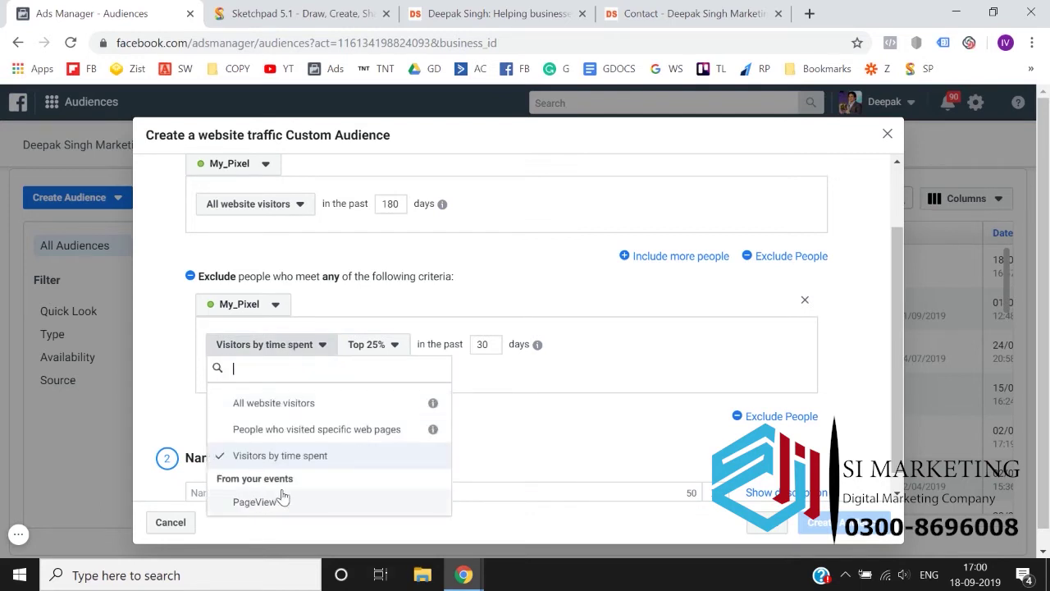
click(627, 341)
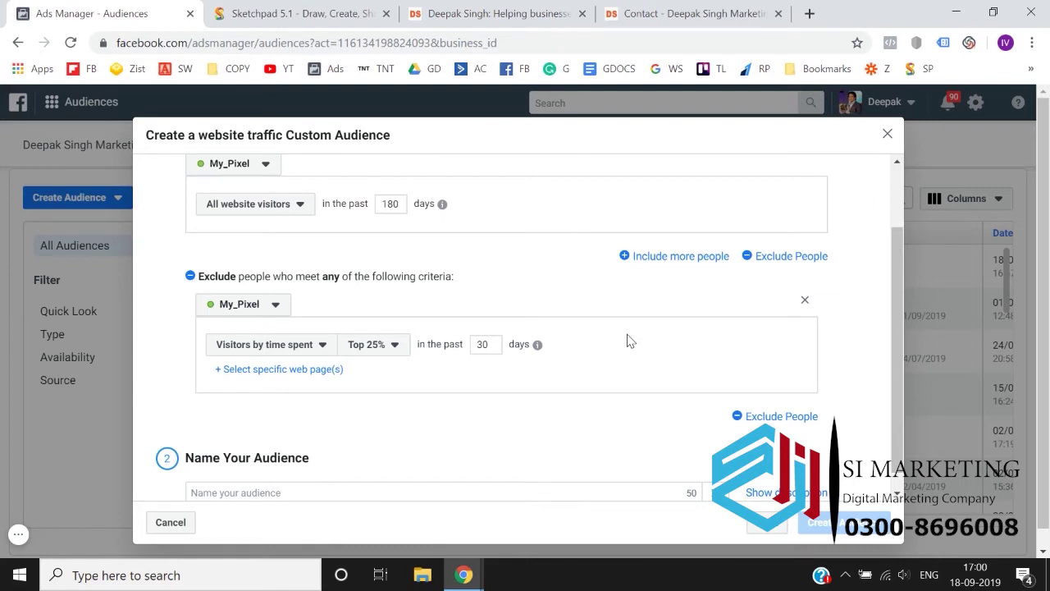
Highlight the full address of the website's Contact page and return to the audience form in Ads Manager.
click(681, 13)
click(434, 39)
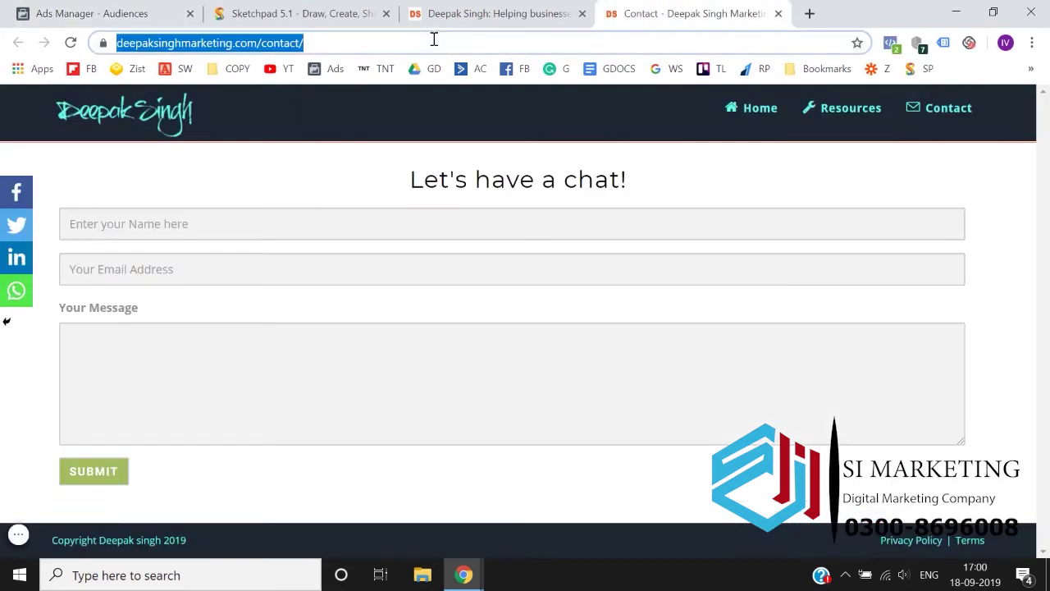
click(107, 13)
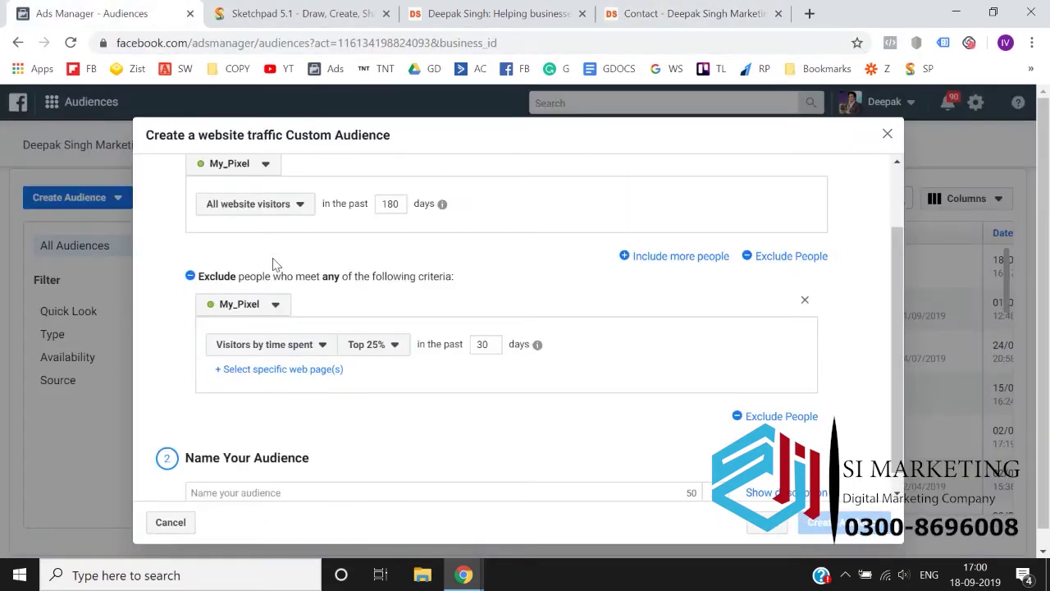
Exclude people who visited specific web pages and keep the URL condition as contains.
click(276, 326)
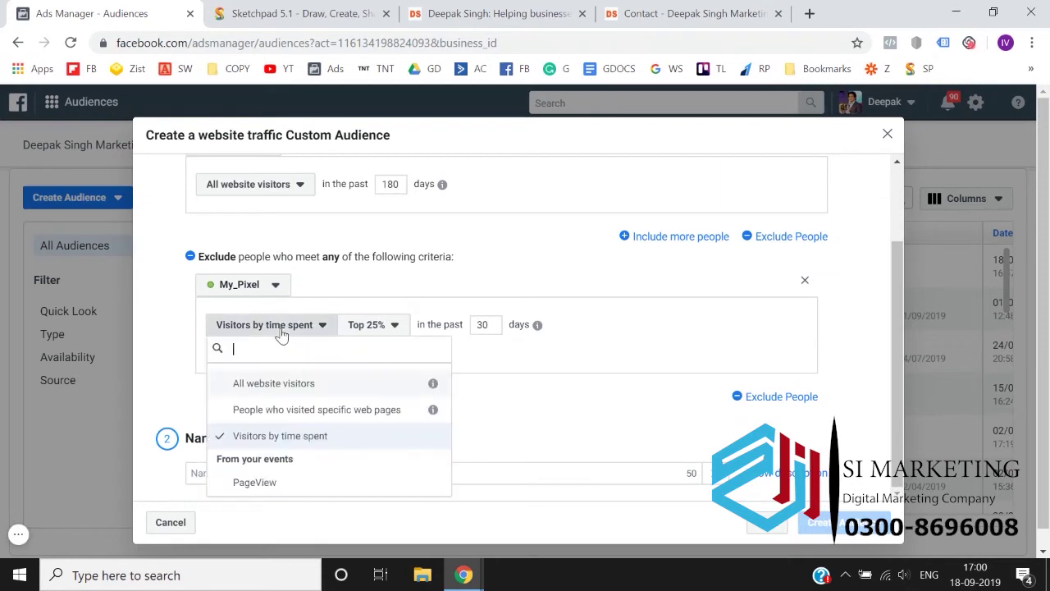
click(305, 410)
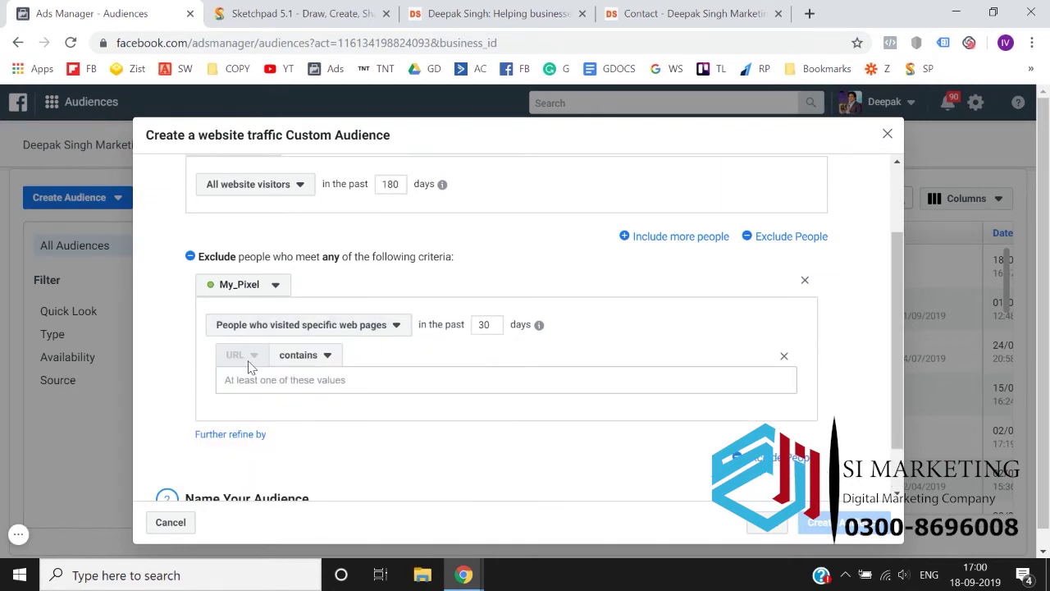
click(312, 355)
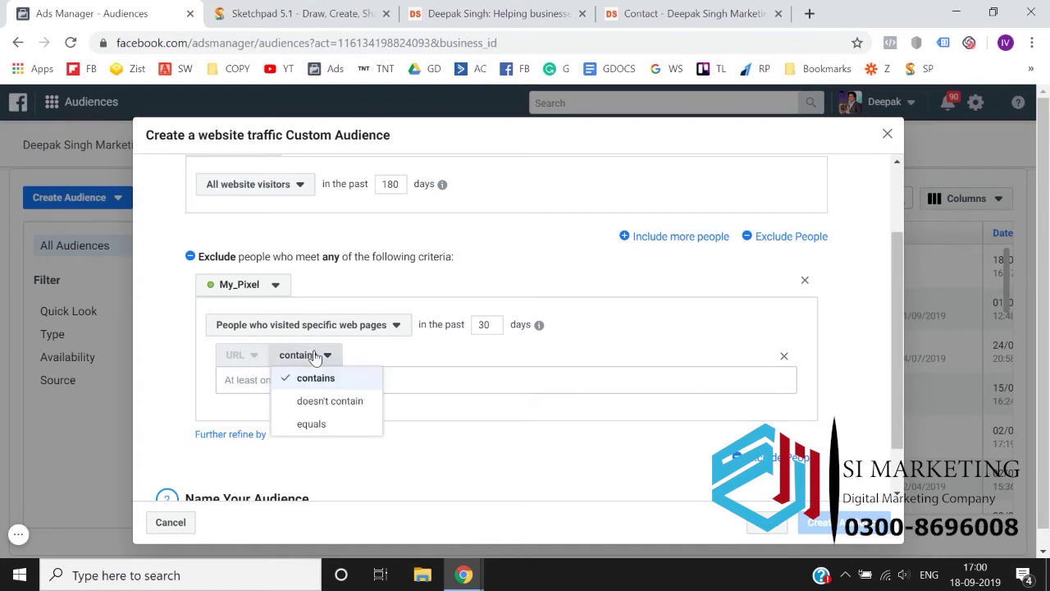
click(323, 382)
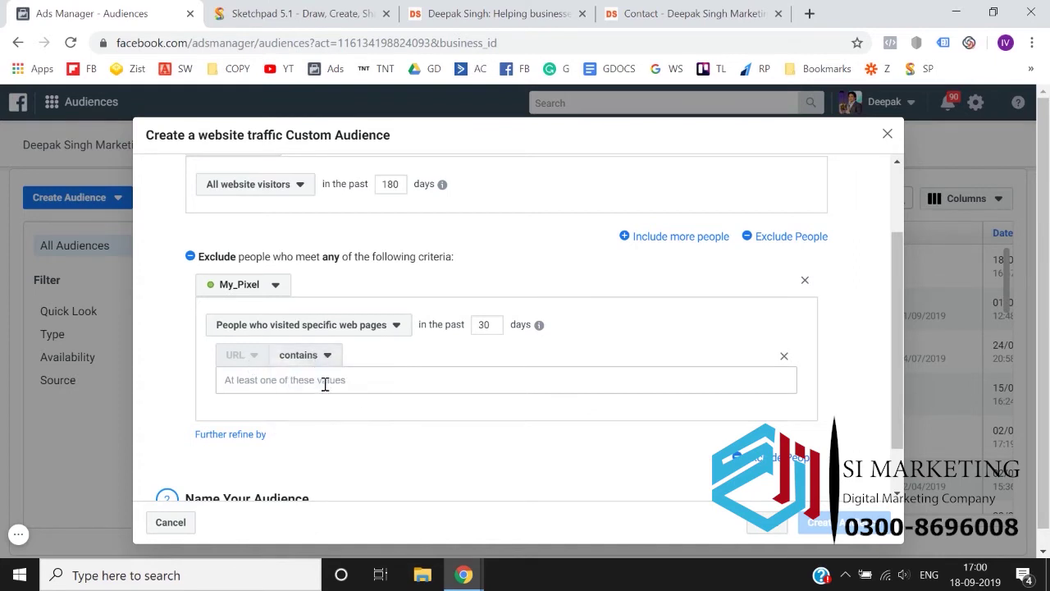
Copy the /contact/ part of the Contact page's address and add it as the exclusion rule's URL value.
click(689, 13)
click(427, 40)
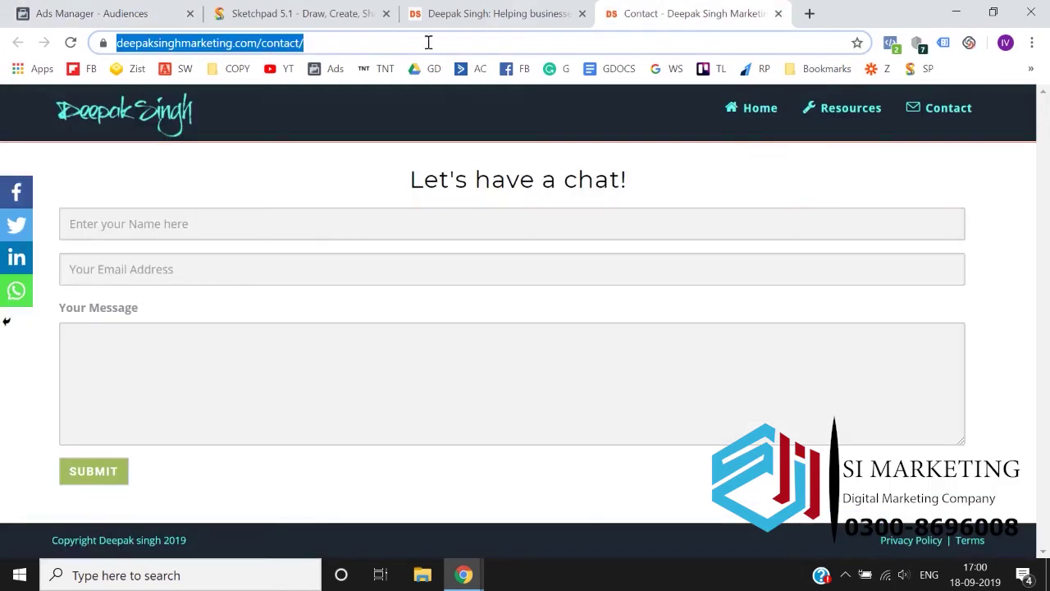
click(391, 45)
drag(391, 45, 289, 45)
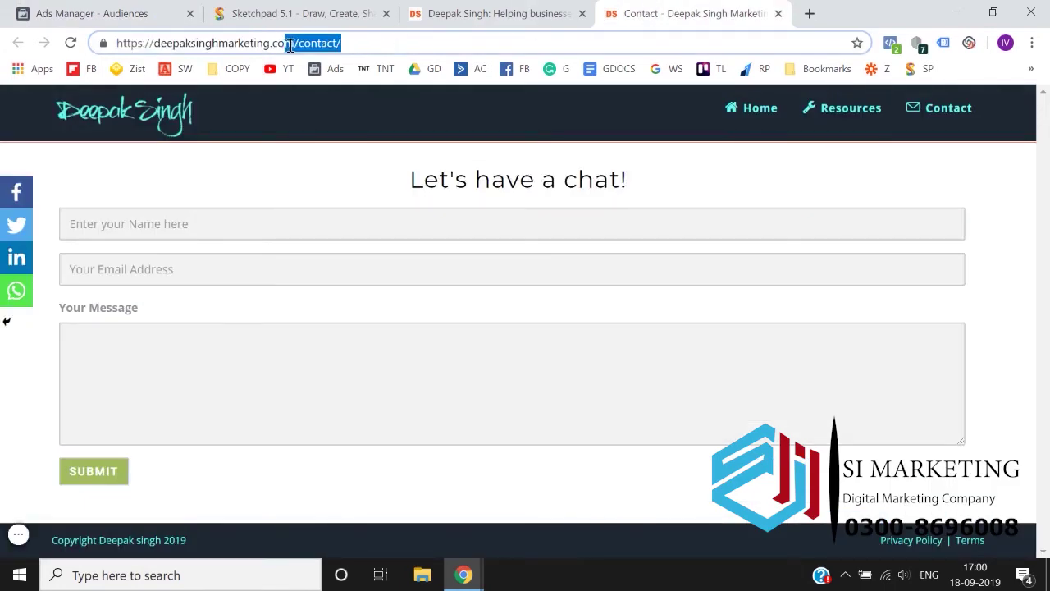
key(ctrl+c)
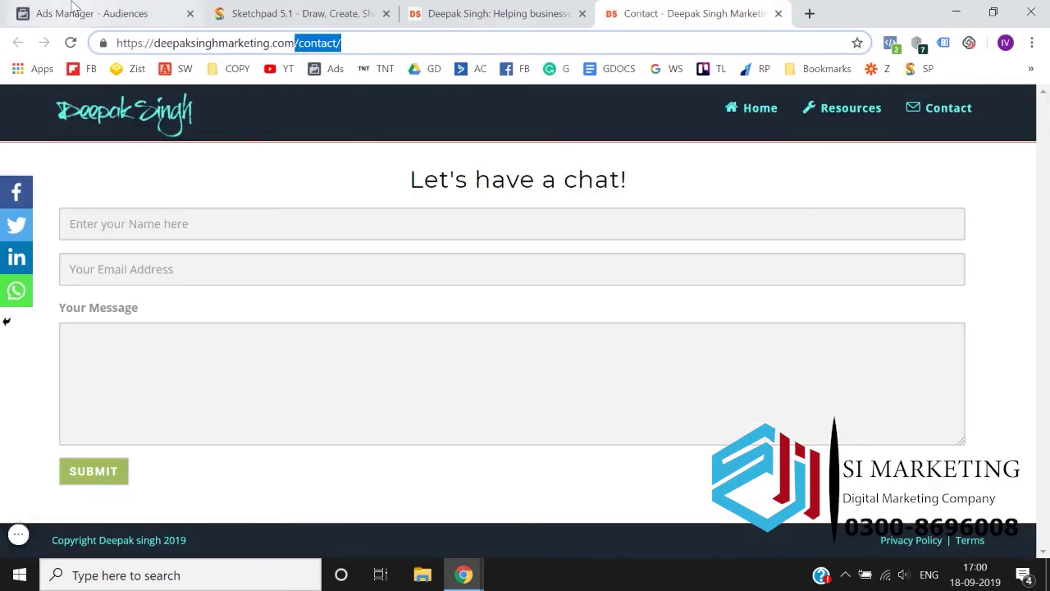
click(92, 13)
click(293, 380)
key(ctrl+v)
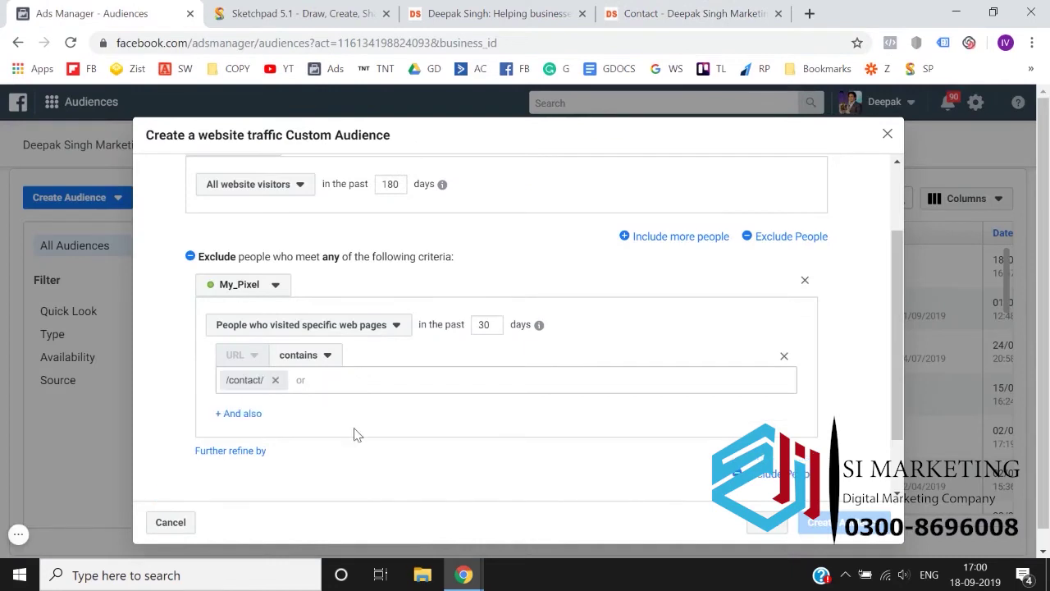
Check the Contact page's full web address again and remove the /contact/ value from the exclusion rule.
click(660, 13)
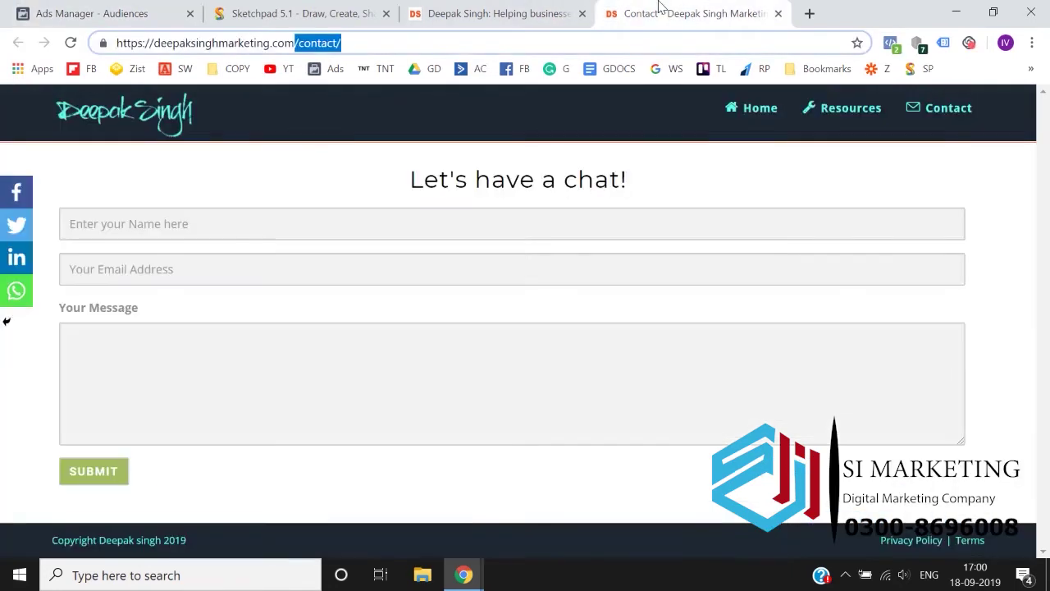
click(414, 44)
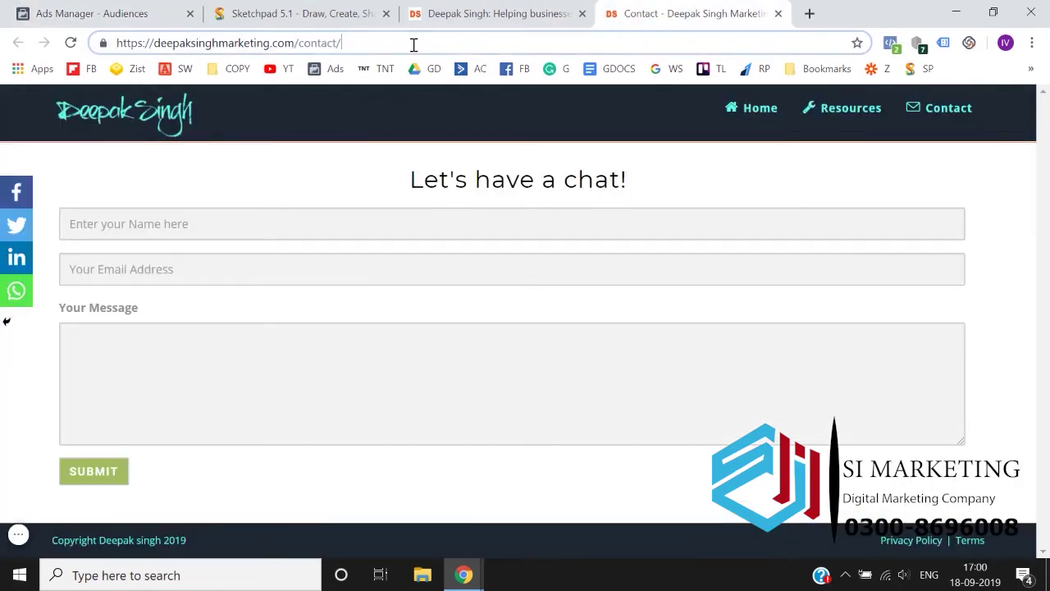
click(183, 8)
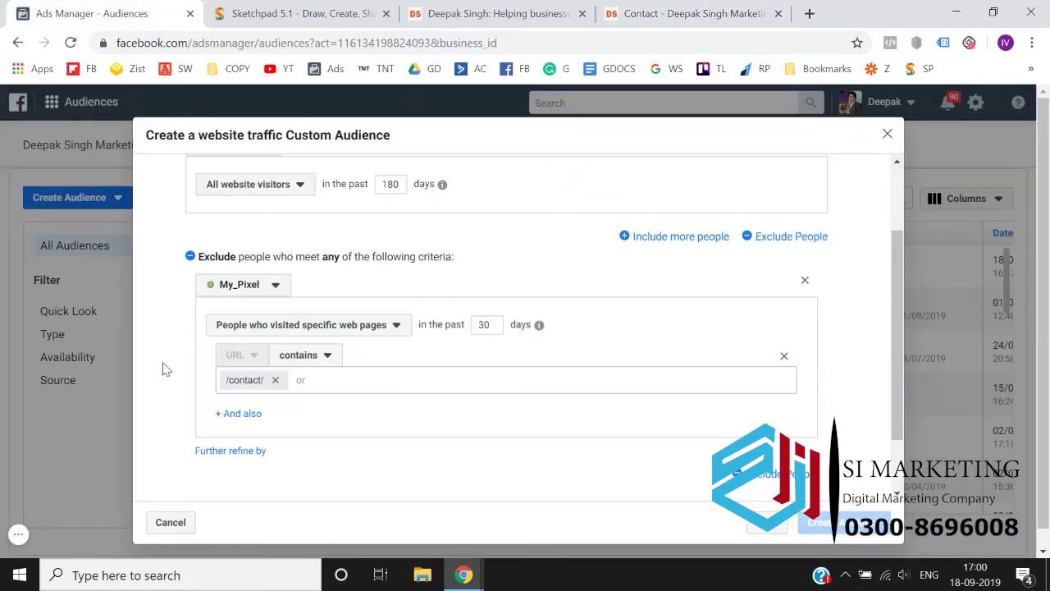
click(275, 380)
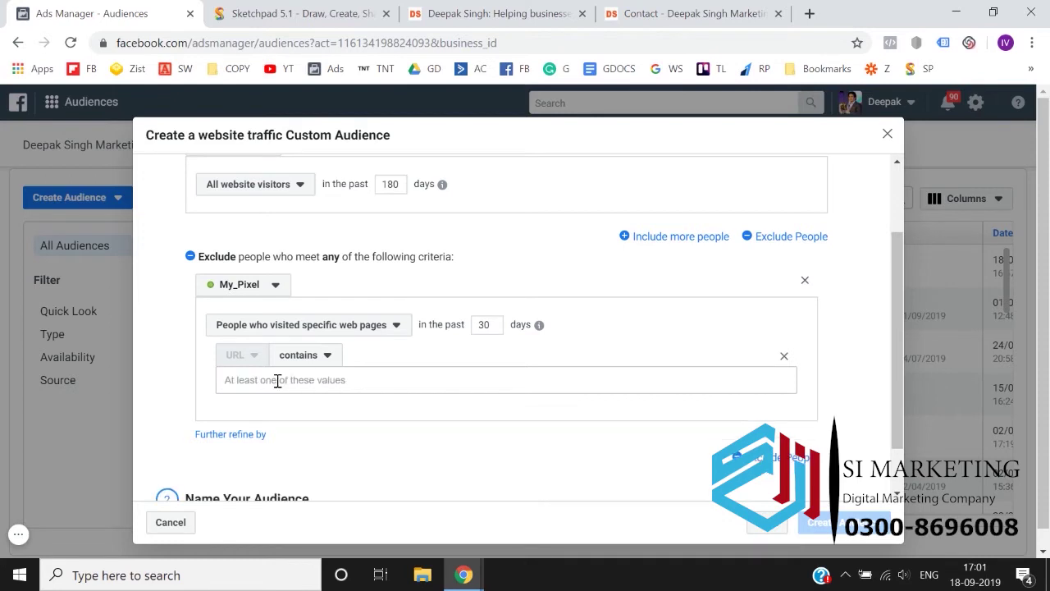
Set the exclusion rule's URL condition to equals with the Contact page's full web address, and its period to 180 days.
click(291, 365)
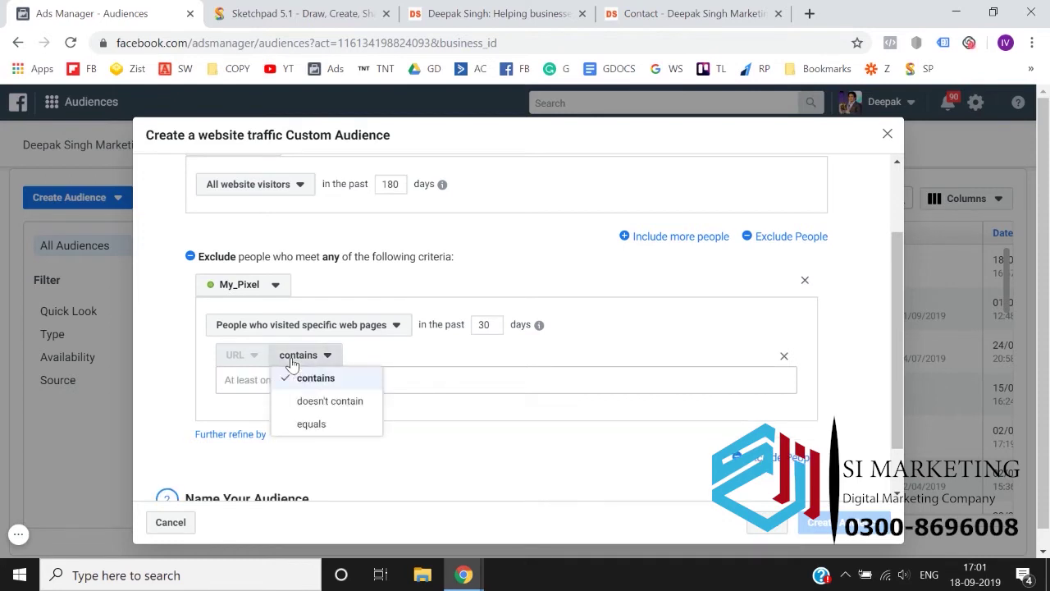
click(311, 425)
click(652, 12)
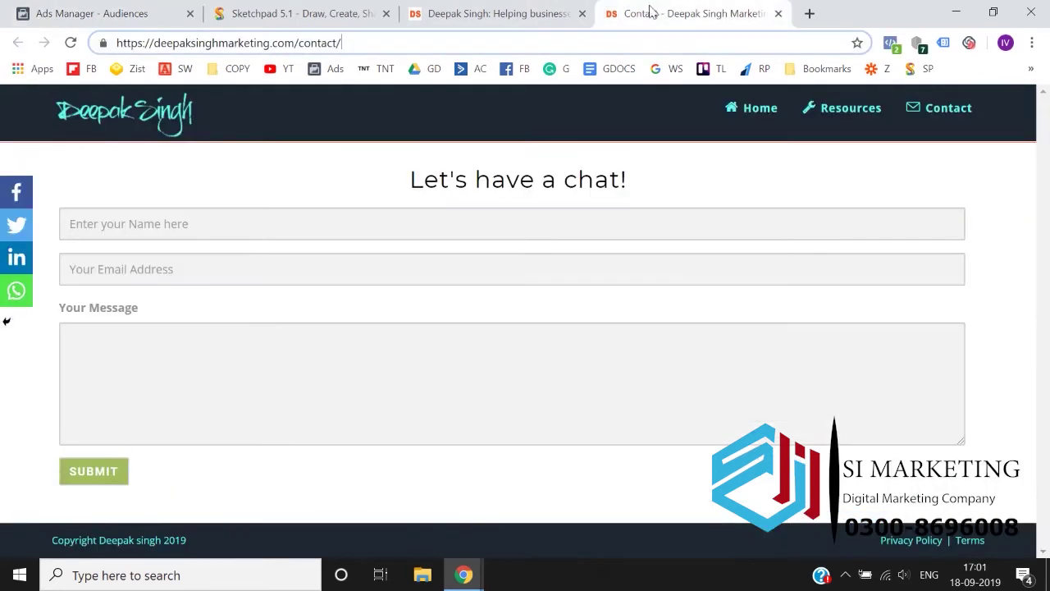
click(612, 38)
click(82, 13)
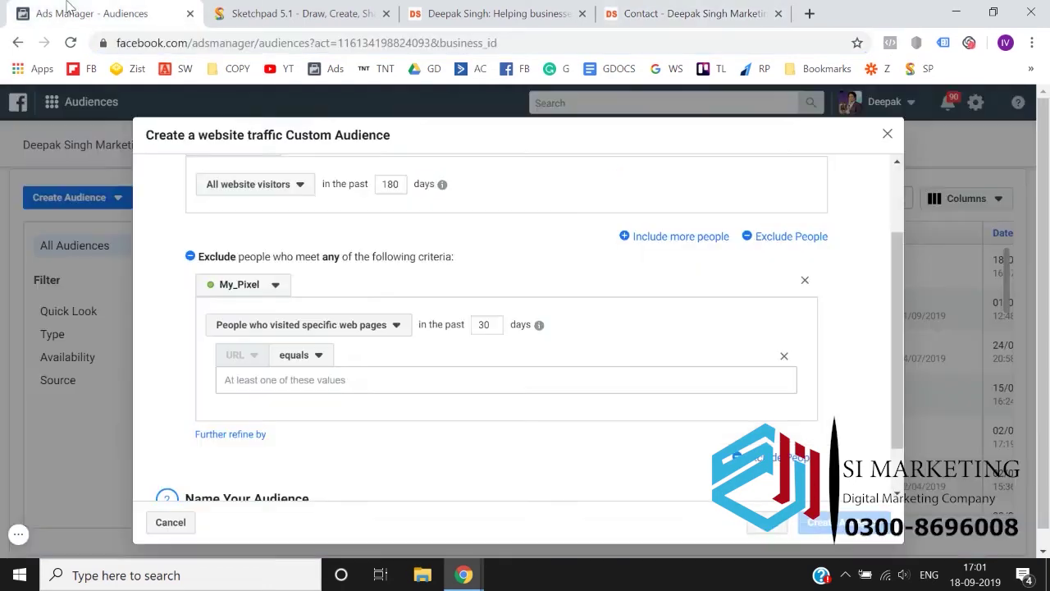
click(304, 383)
key(ctrl+v)
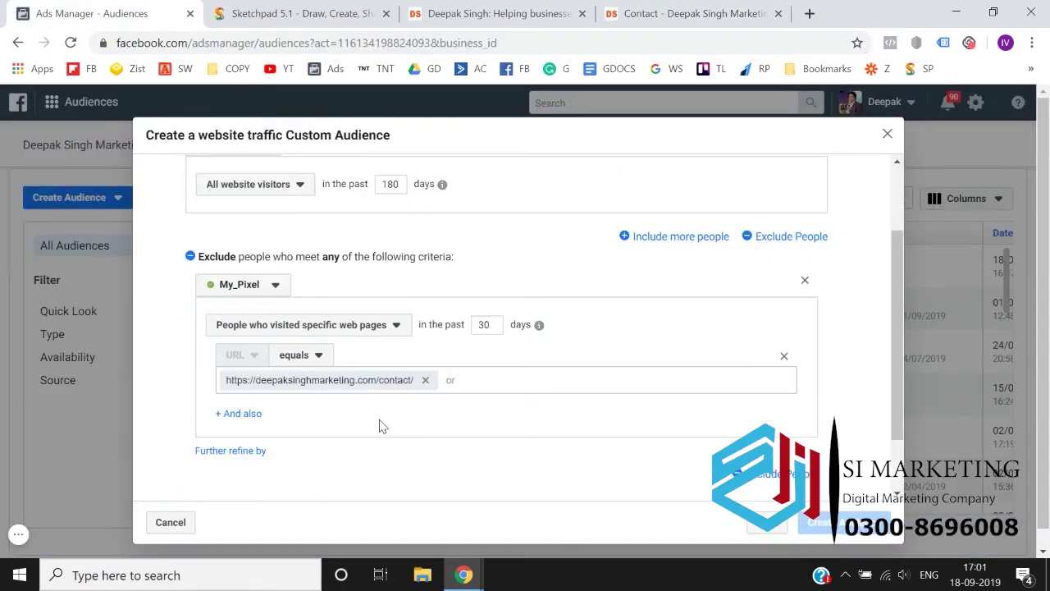
double_click(493, 325)
text(18)
Try the exclusion rule with a doesn't contain URL condition, replacing the full address with /contact/ copied from the Contact page.
click(425, 380)
click(290, 357)
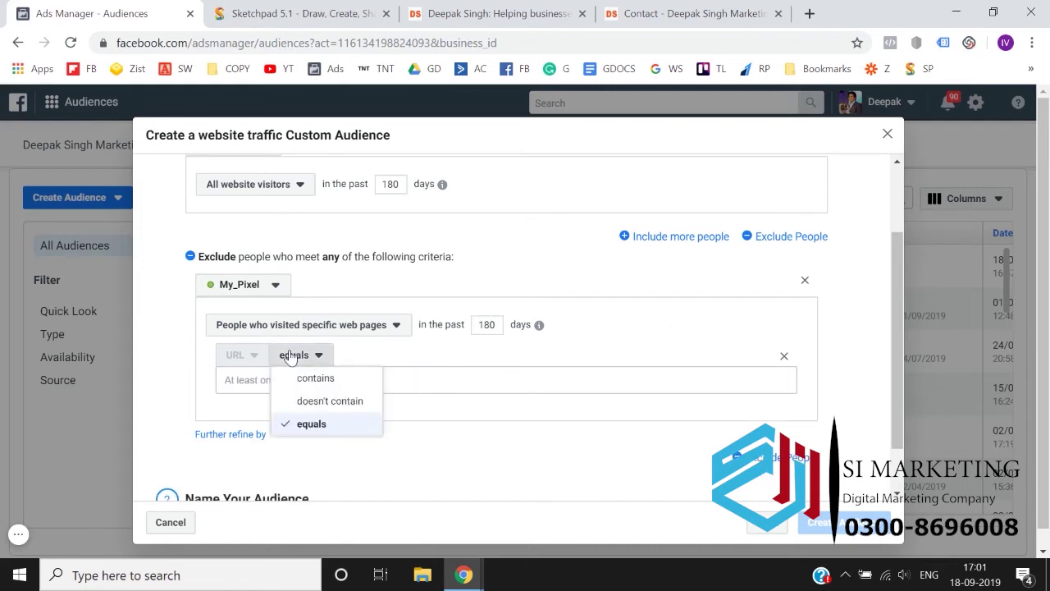
click(300, 405)
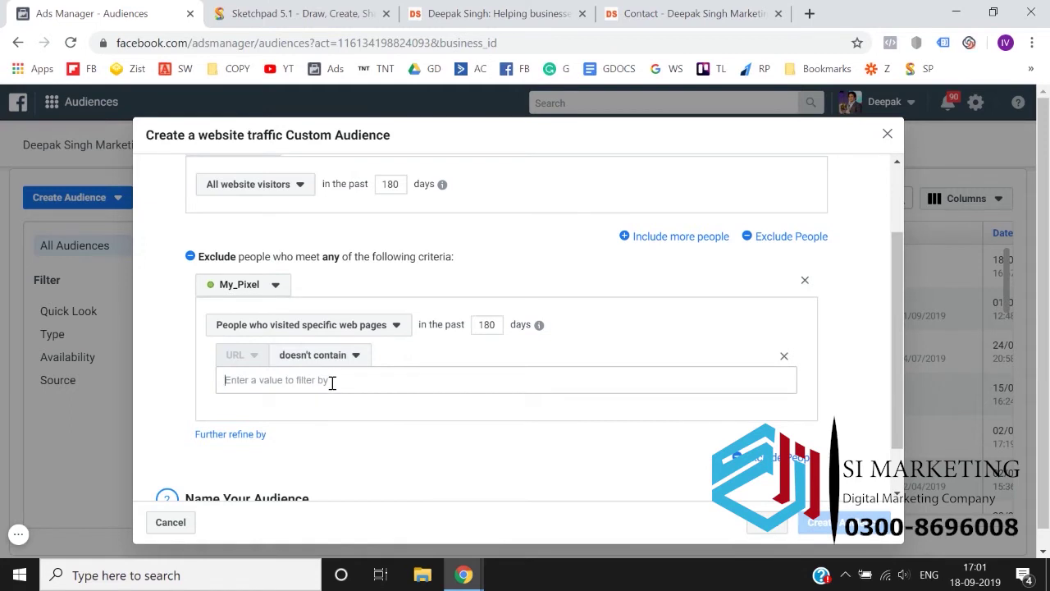
click(663, 8)
click(457, 51)
drag(457, 50, 294, 51)
key(ctrl+c)
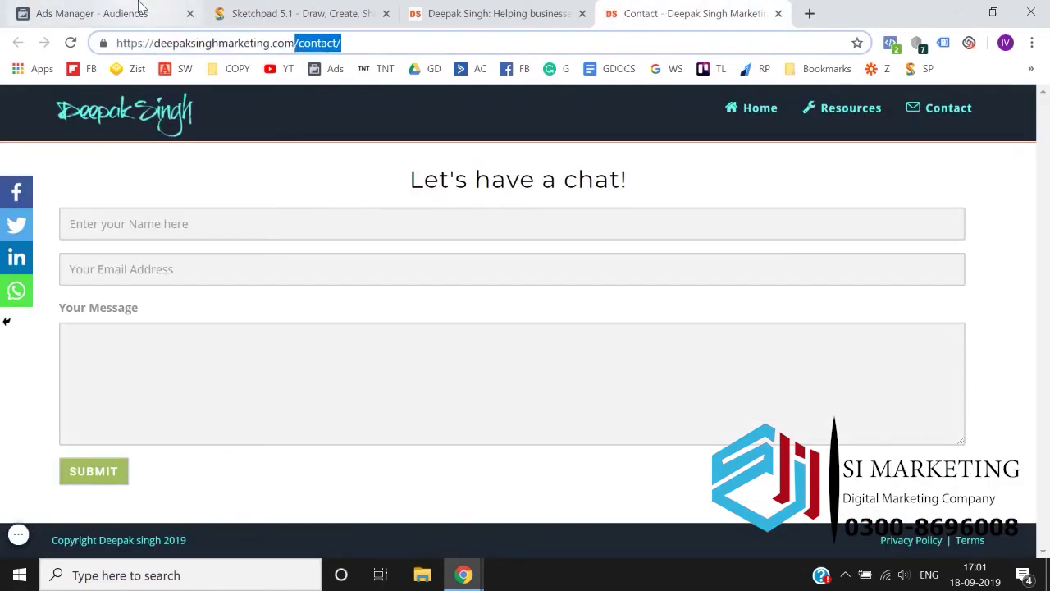
click(123, 13)
key(ctrl+v)
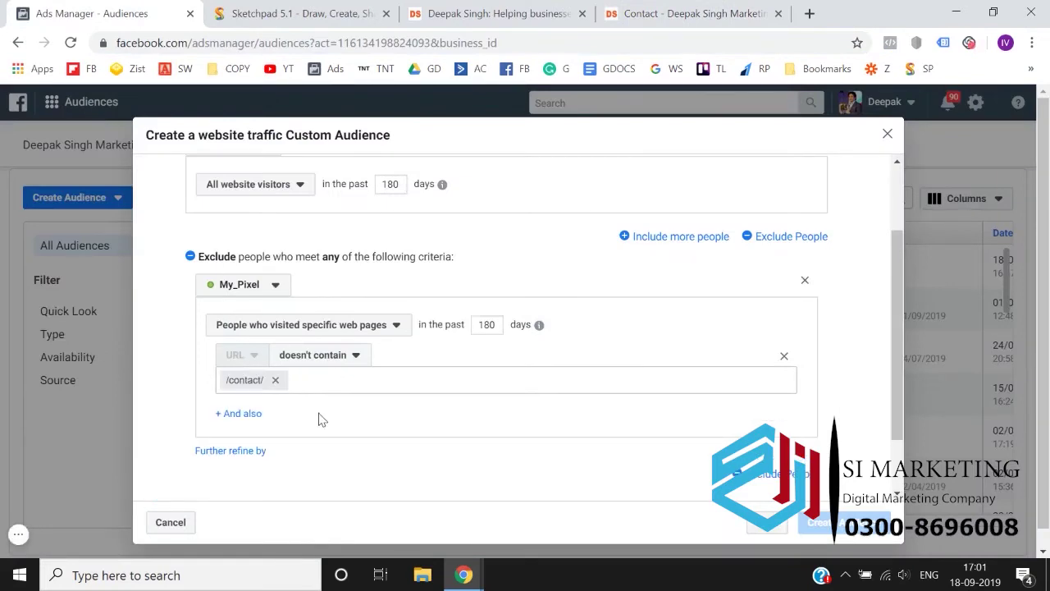
Set the exclusion rule's URL condition to equals and replace /contact/ with the full address copied from the Contact page.
click(644, 13)
click(633, 35)
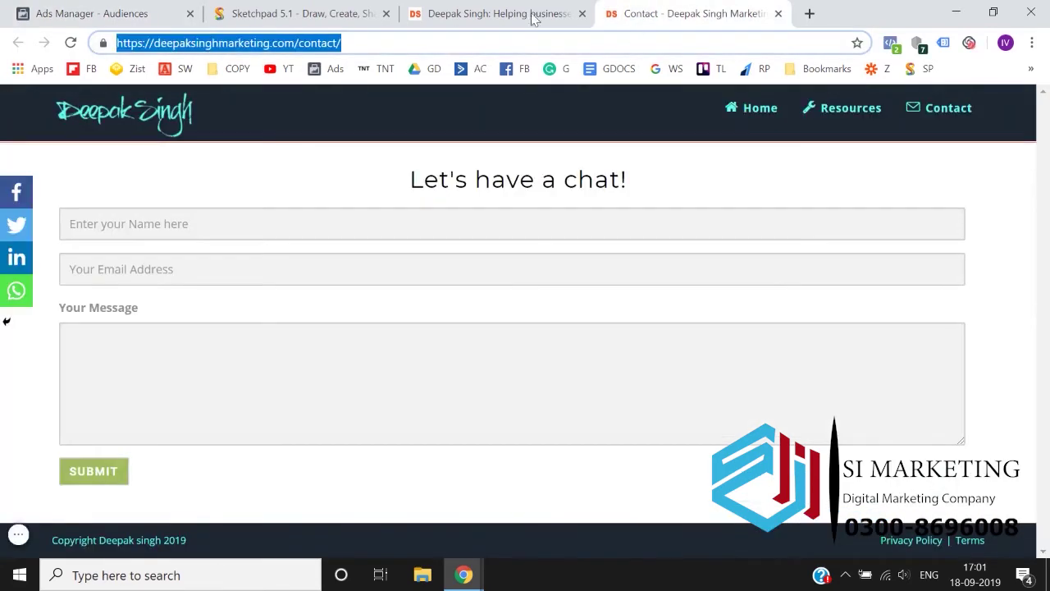
click(124, 12)
click(312, 367)
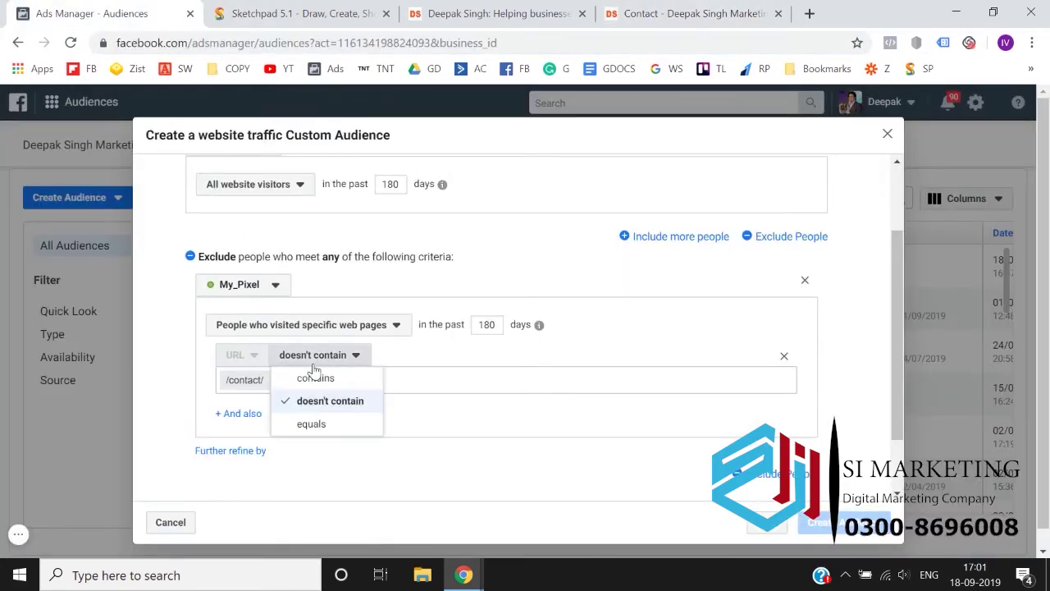
click(318, 427)
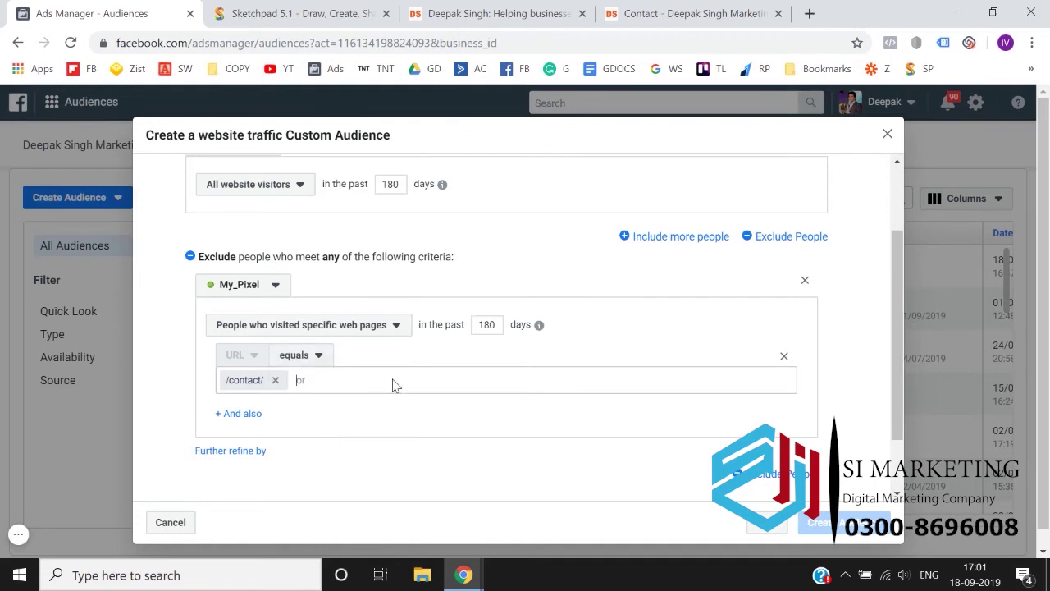
key(BackSpace)
key(ctrl+v)
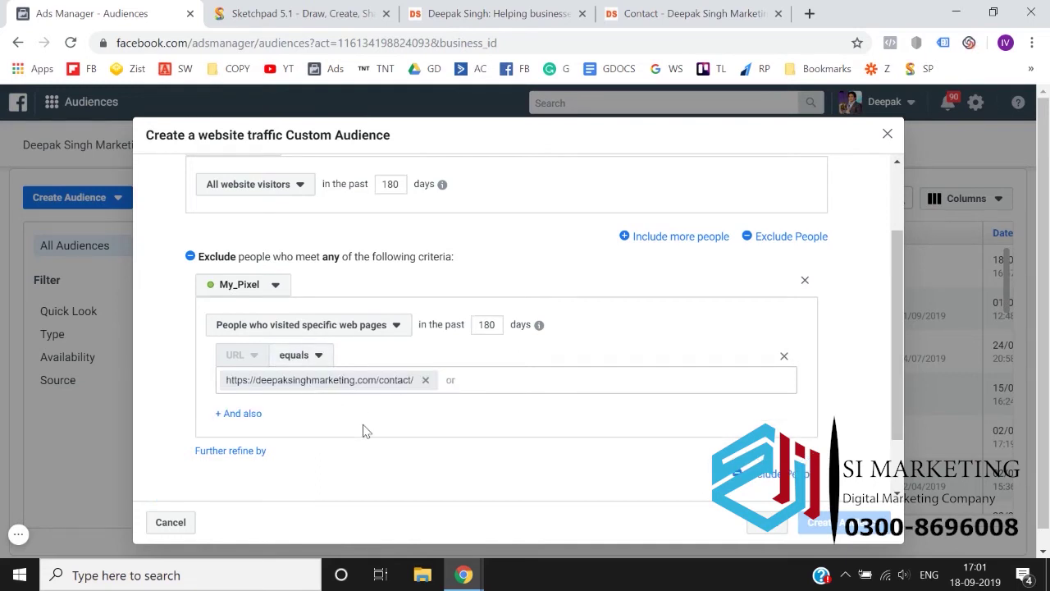
Name the audience "Visted Website Ecluding Contact page", create it and return to the audience list.
scroll(366, 430, up, 1)
scroll(366, 431, down, 3)
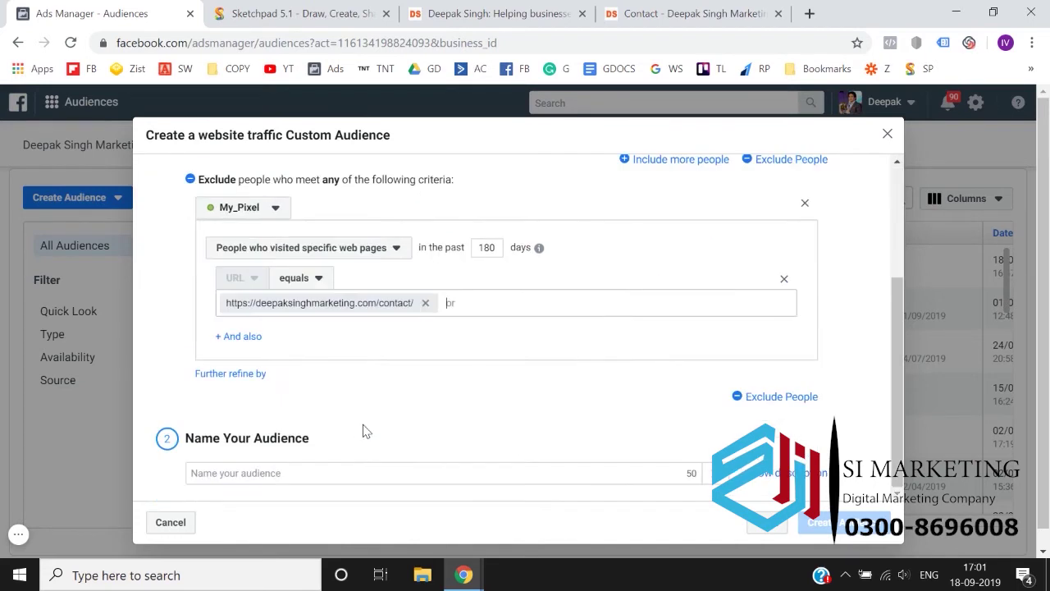
click(289, 473)
text(People )
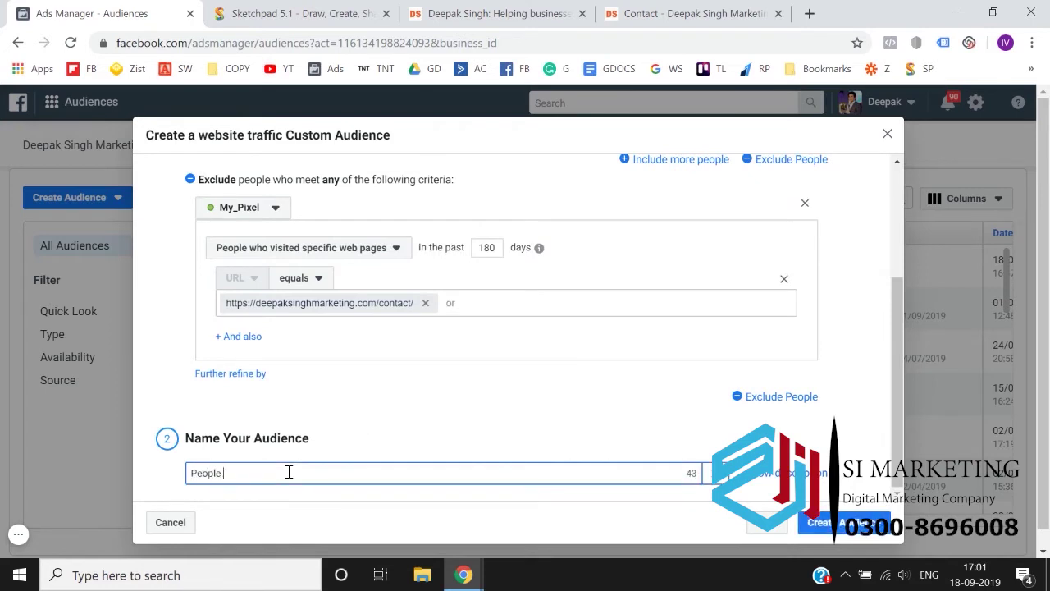
text(Who have Visited)
key(ctrl+a)
key(BackSpace)
text(V)
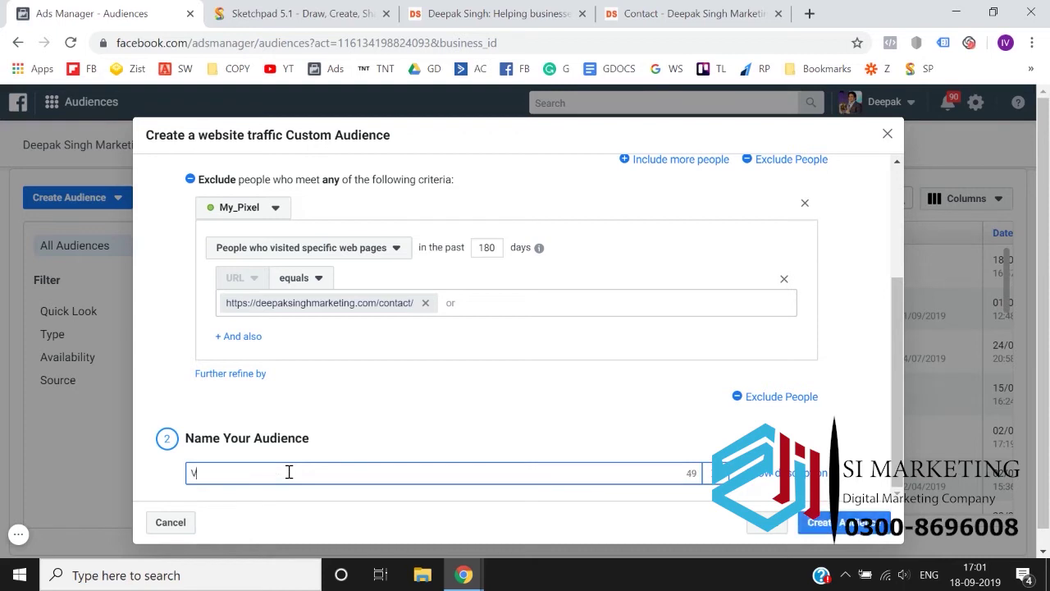
text(isted W)
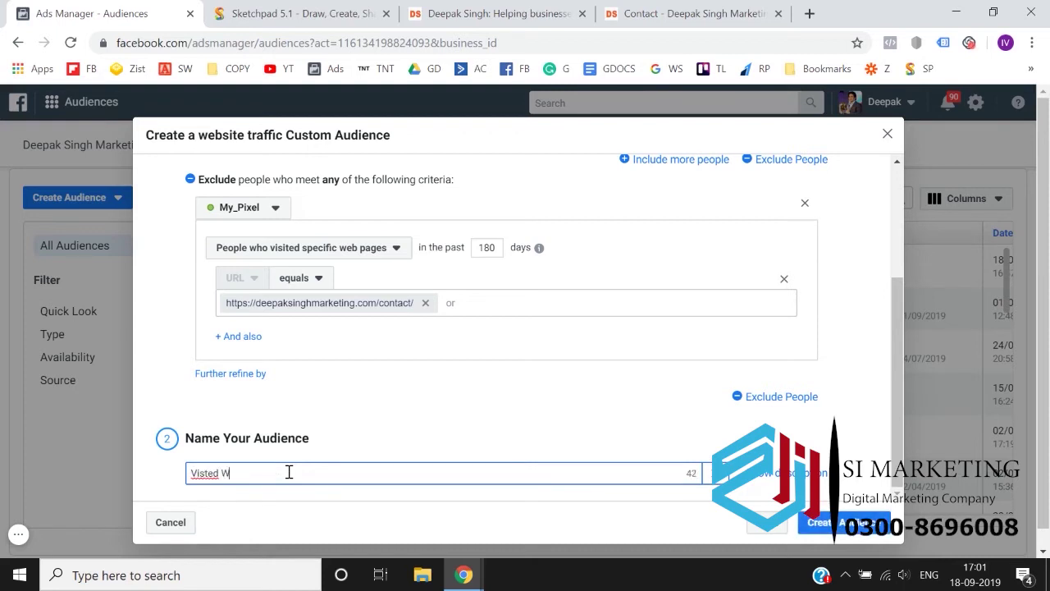
text(ebsite Ecludingg Contact page)
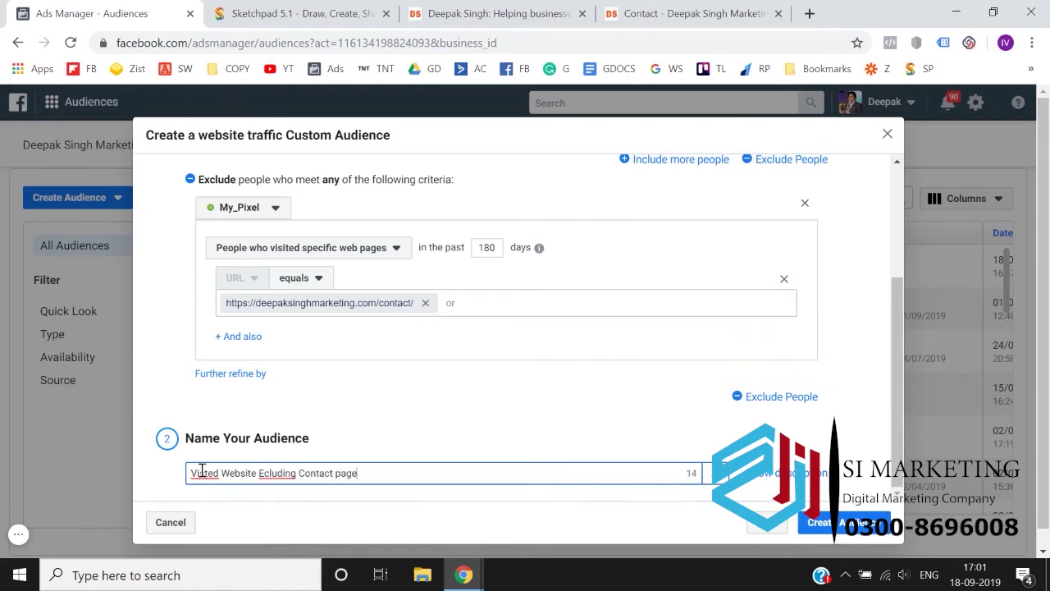
click(825, 534)
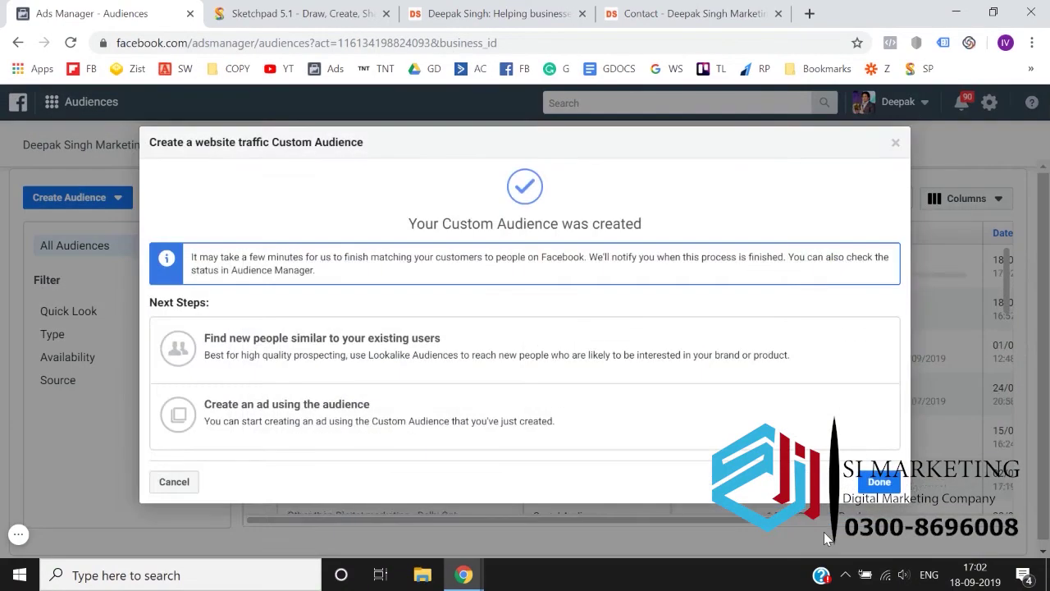
click(878, 484)
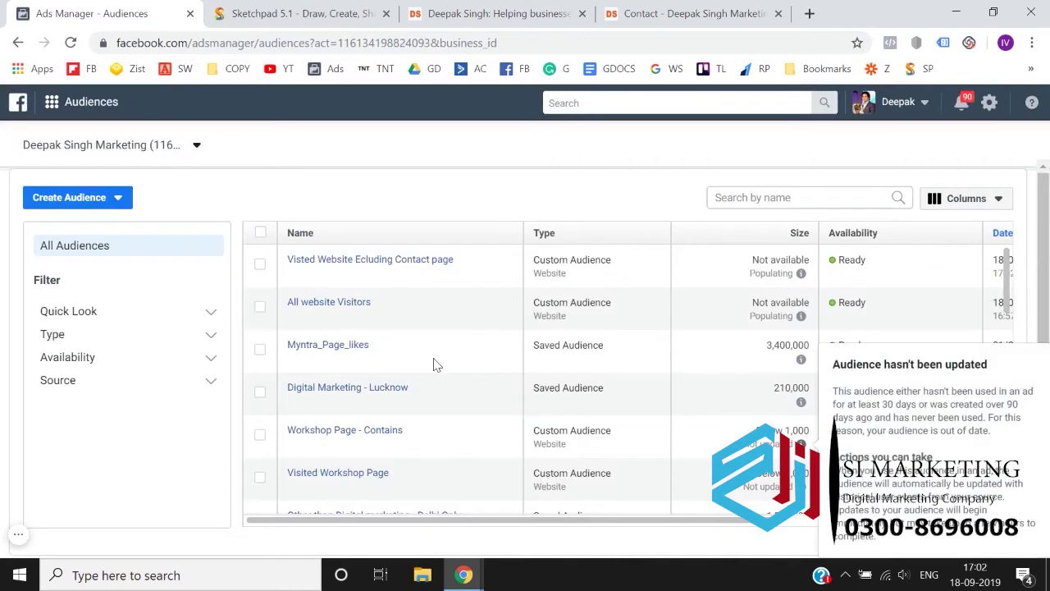
Review the website's home page and Contact page, and return to the audience list in Ads Manager.
click(495, 11)
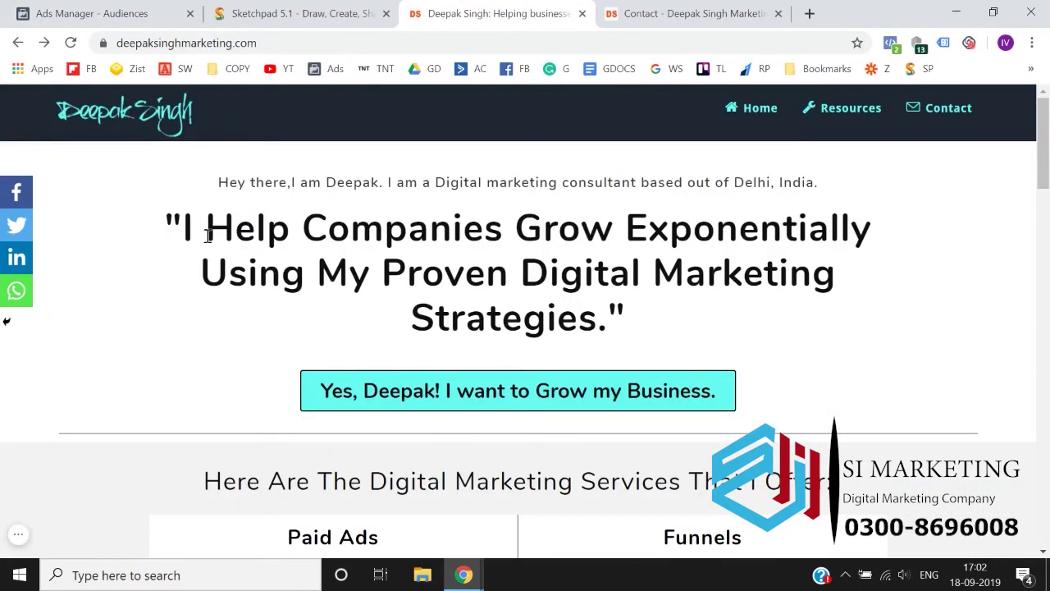
click(621, 8)
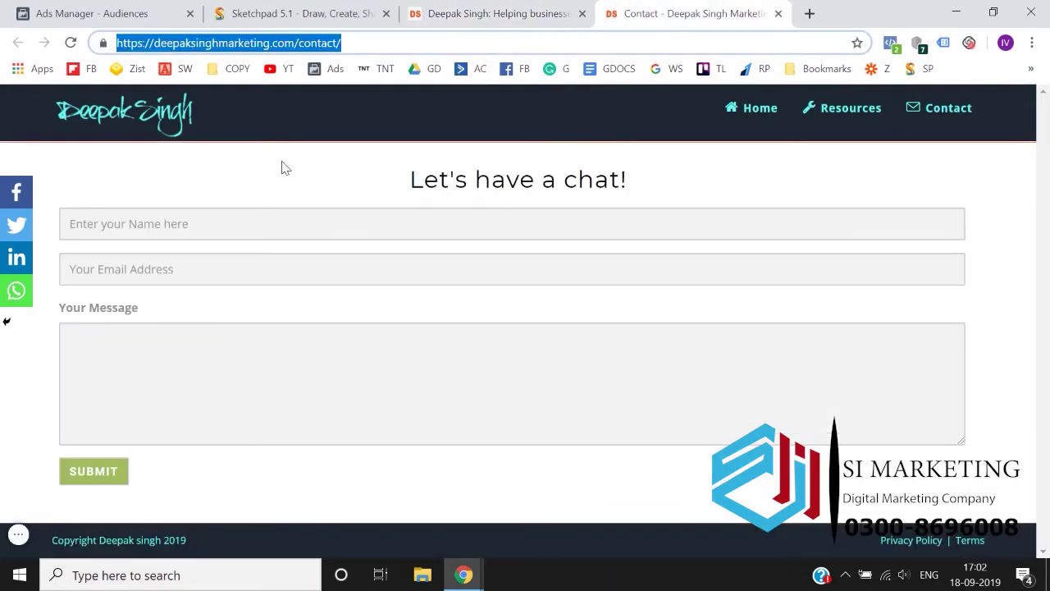
click(136, 11)
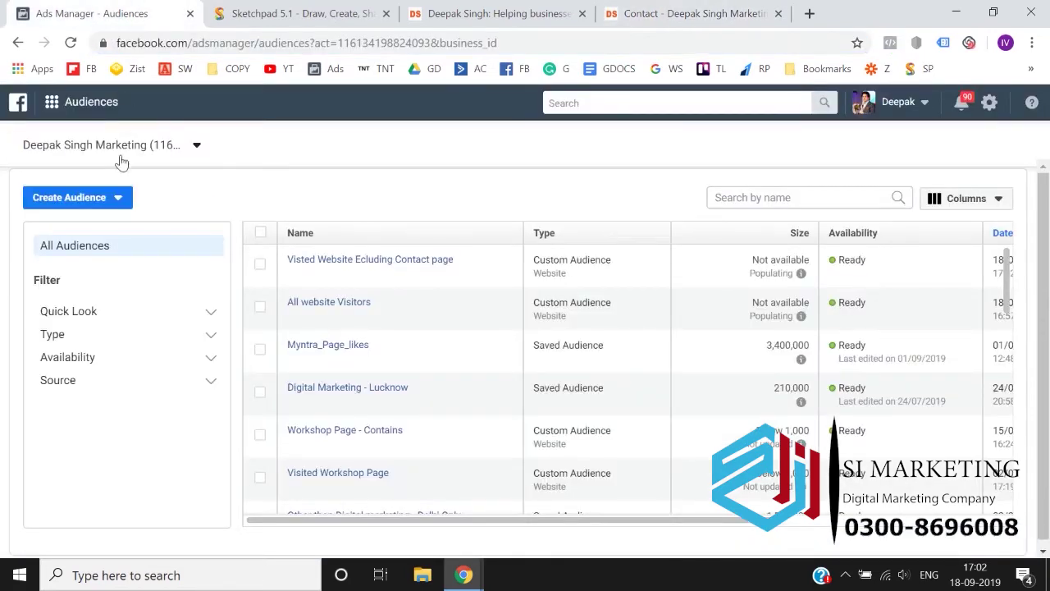
Start a new website traffic Custom Audience that includes people who visited specific web pages.
click(103, 200)
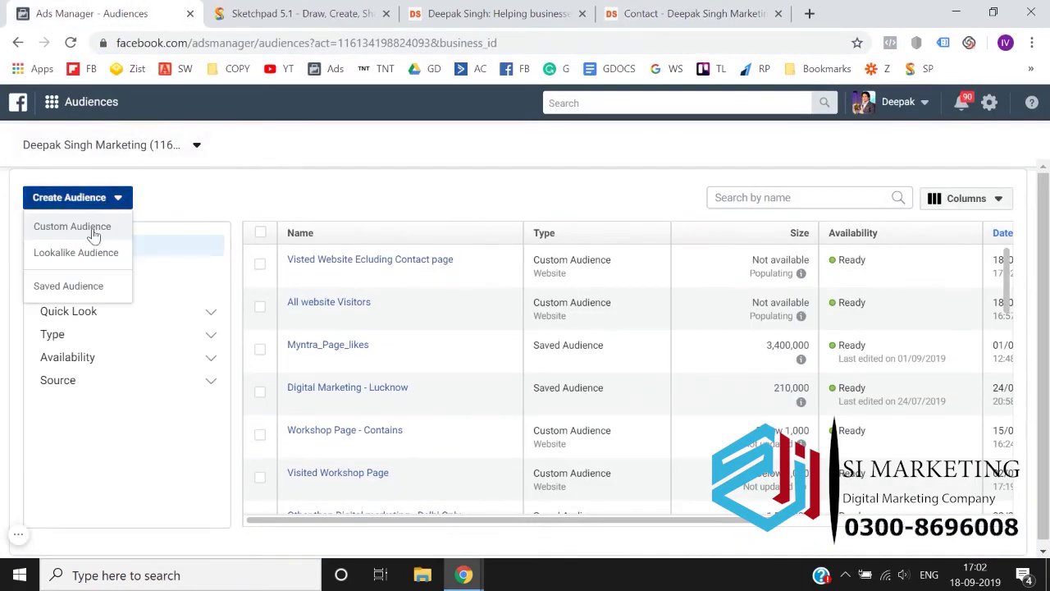
click(93, 232)
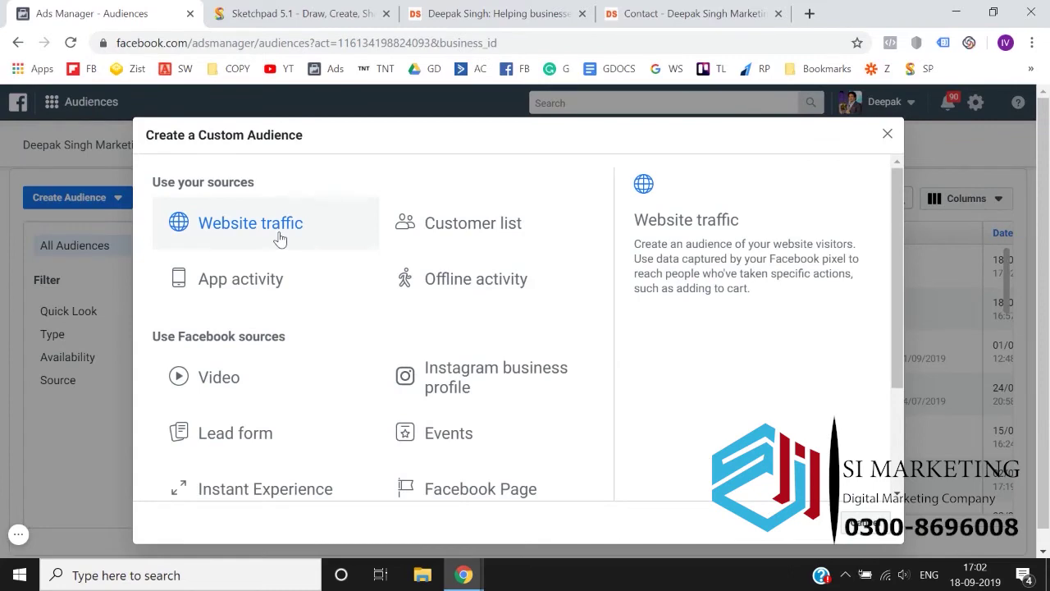
click(279, 236)
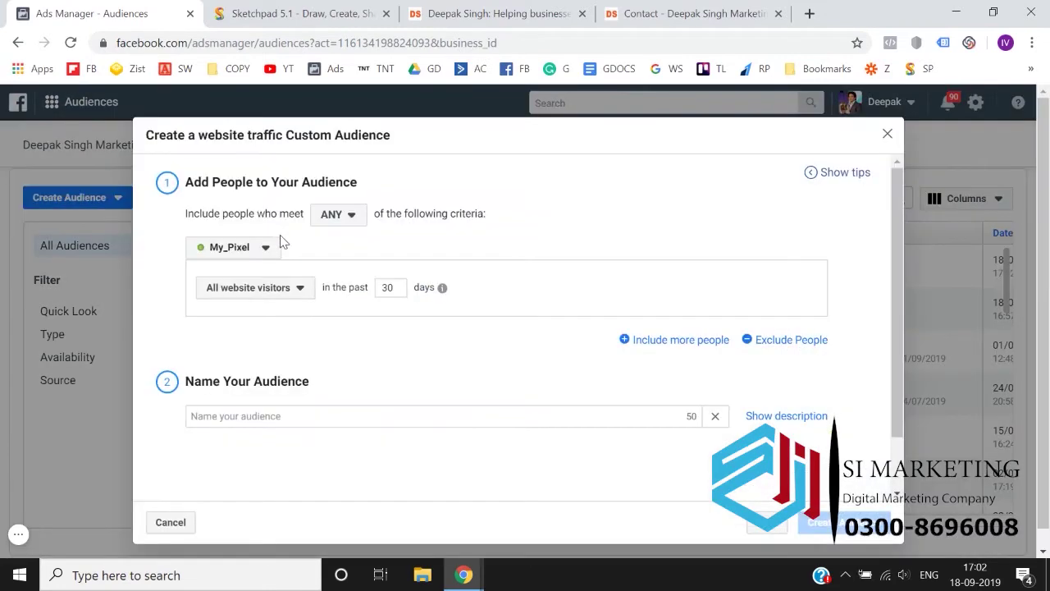
click(259, 287)
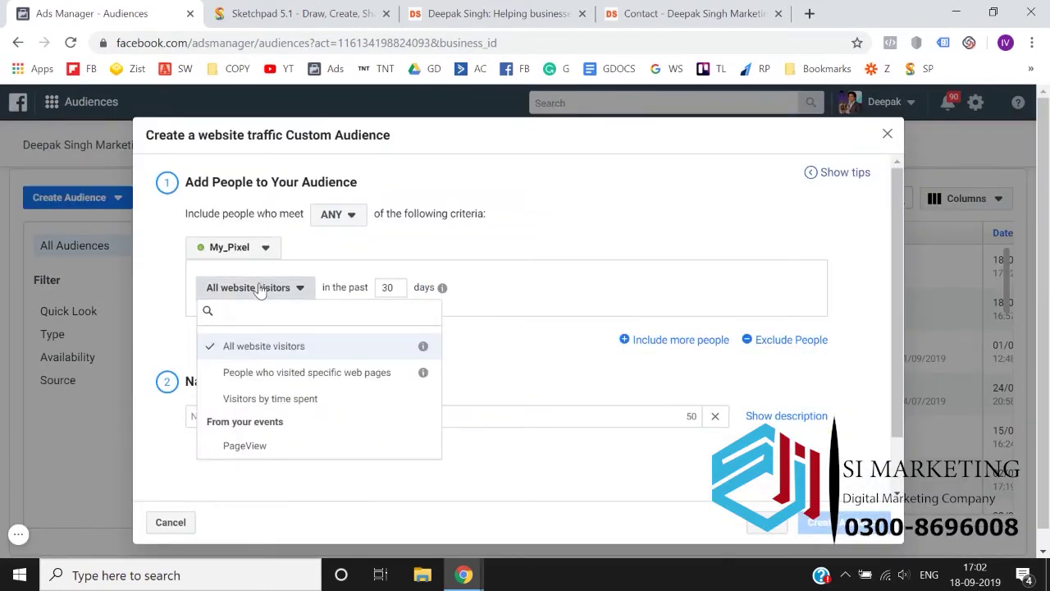
click(277, 379)
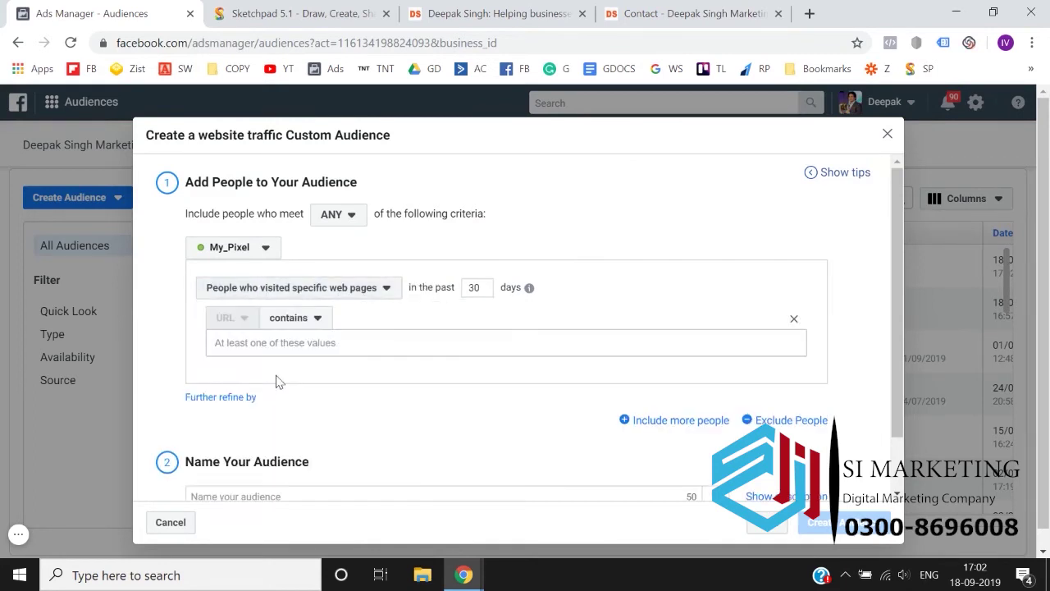
Open the schedule-a-call page from the website's home page and copy its full address.
click(558, 12)
scroll(398, 312, down, 2)
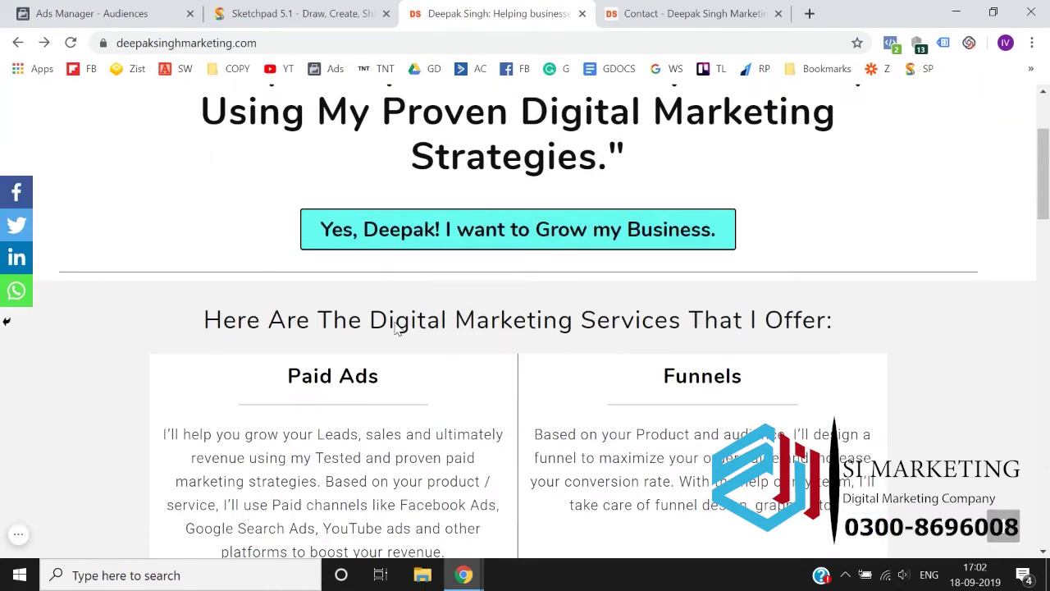
click(480, 233)
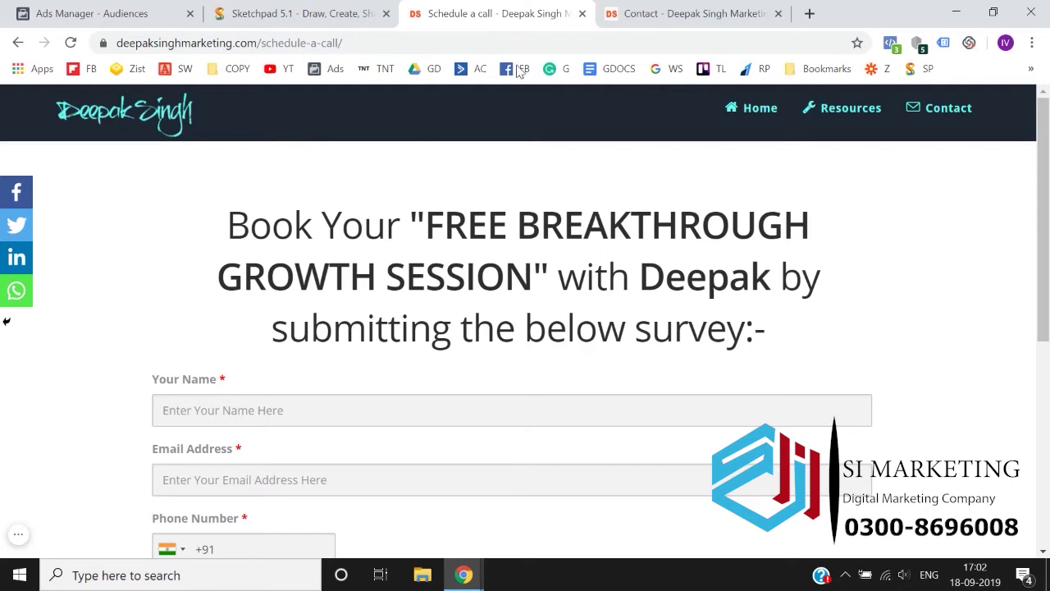
click(704, 12)
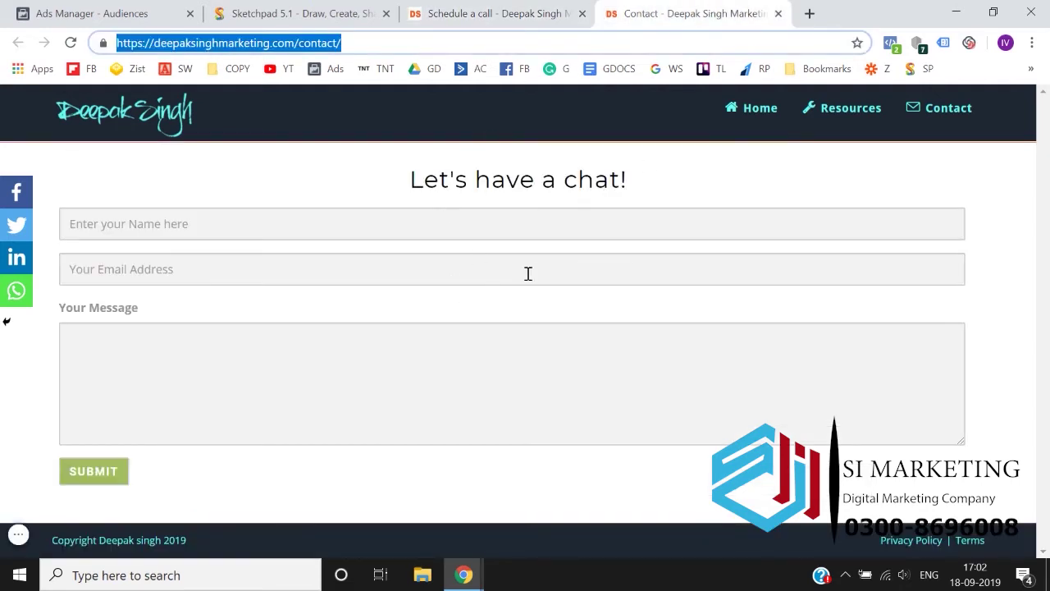
click(520, 10)
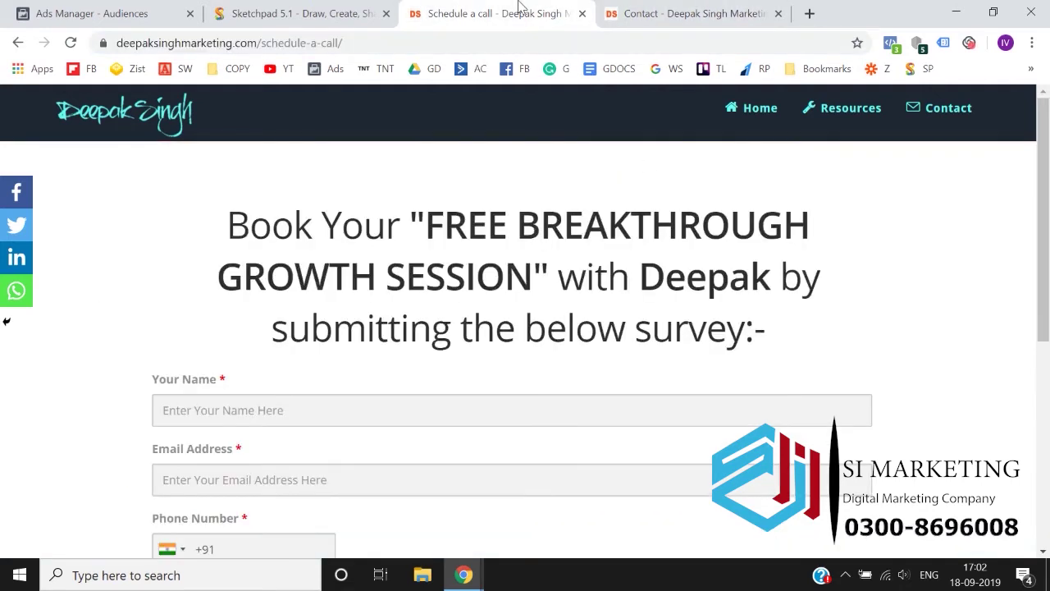
click(466, 44)
key(ctrl+c)
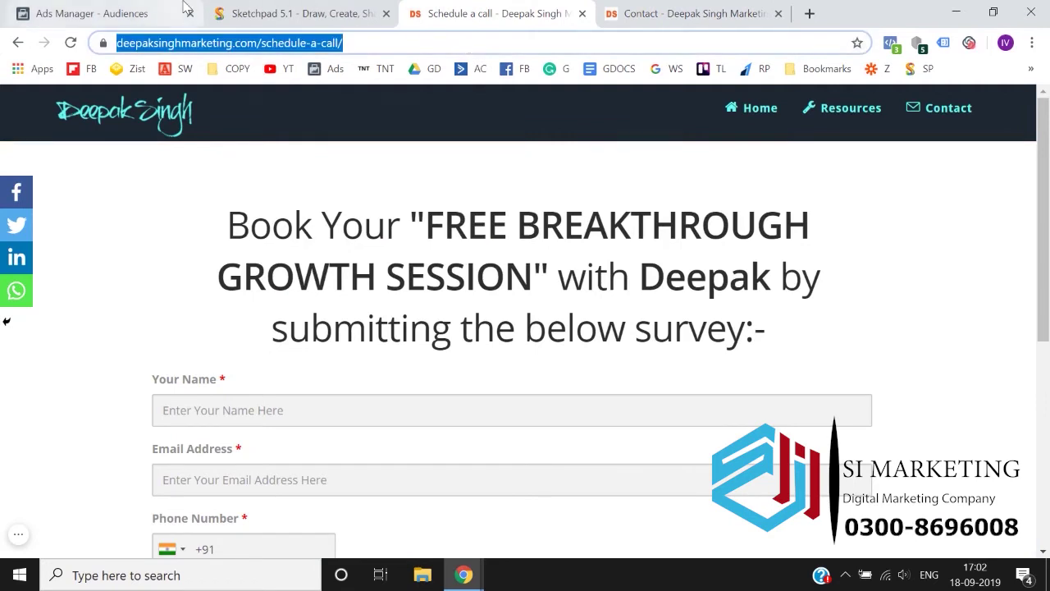
In Ads Manager, set the inclusion rule to the past 180 days with the URL equal to the copied schedule-a-call address.
click(156, 14)
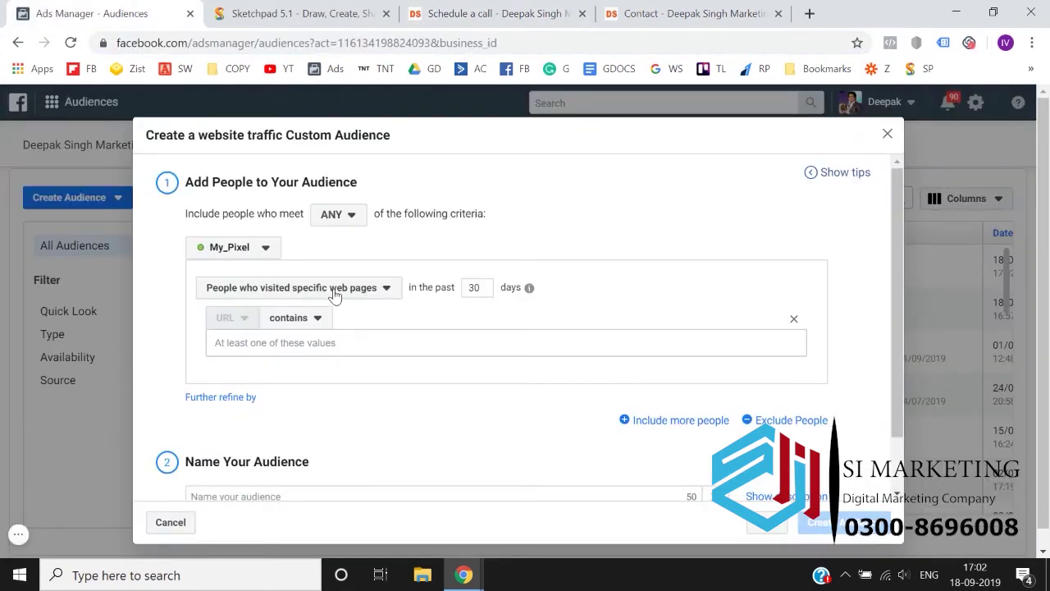
double_click(482, 290)
text(180)
click(283, 325)
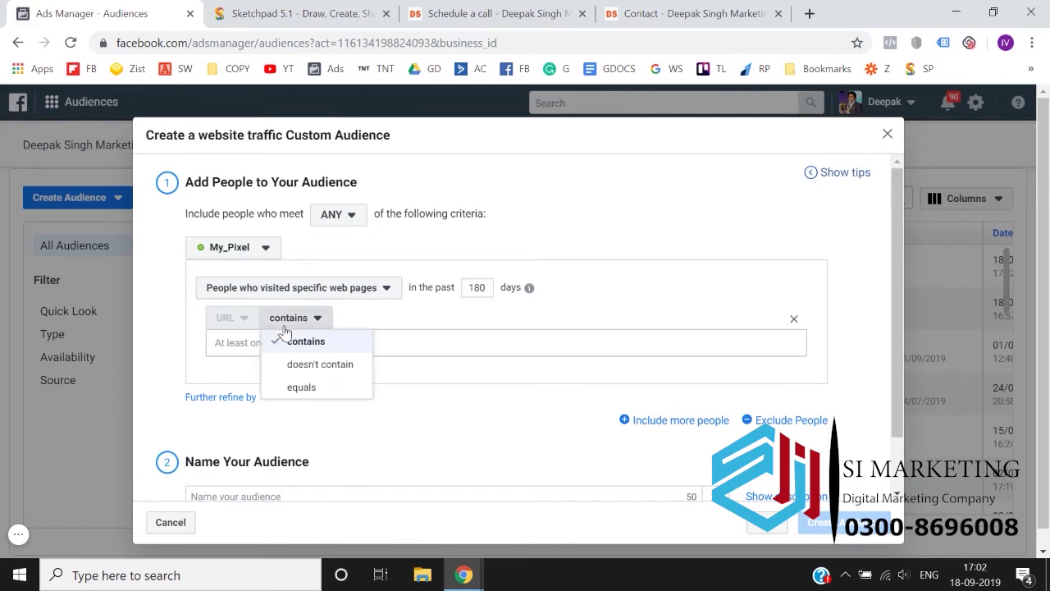
click(300, 387)
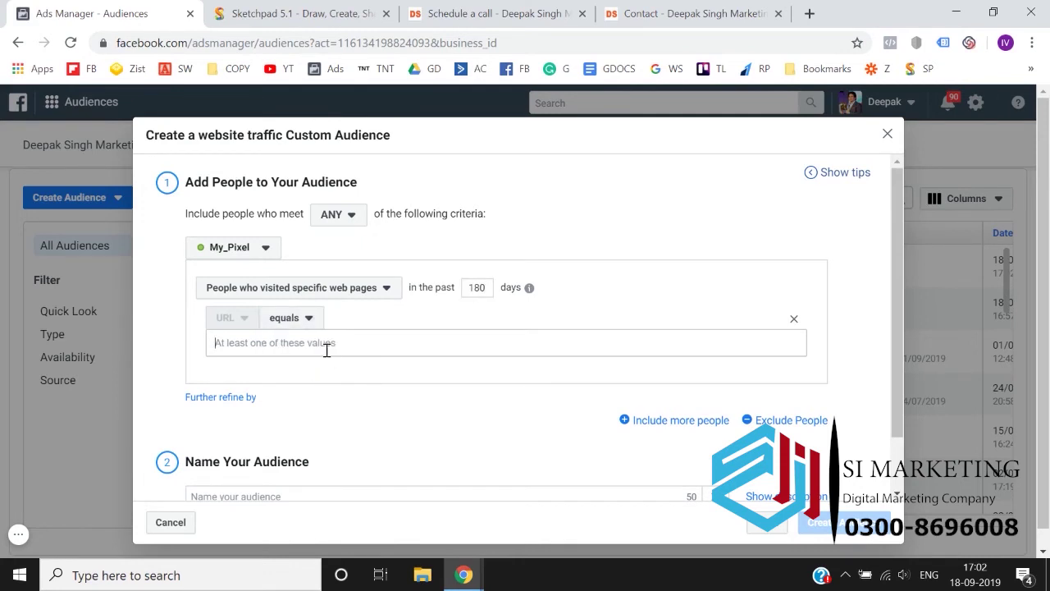
key(ctrl+v)
Add an exclusion rule for people who visited specific web pages in the past 180 days.
scroll(371, 389, down, 2)
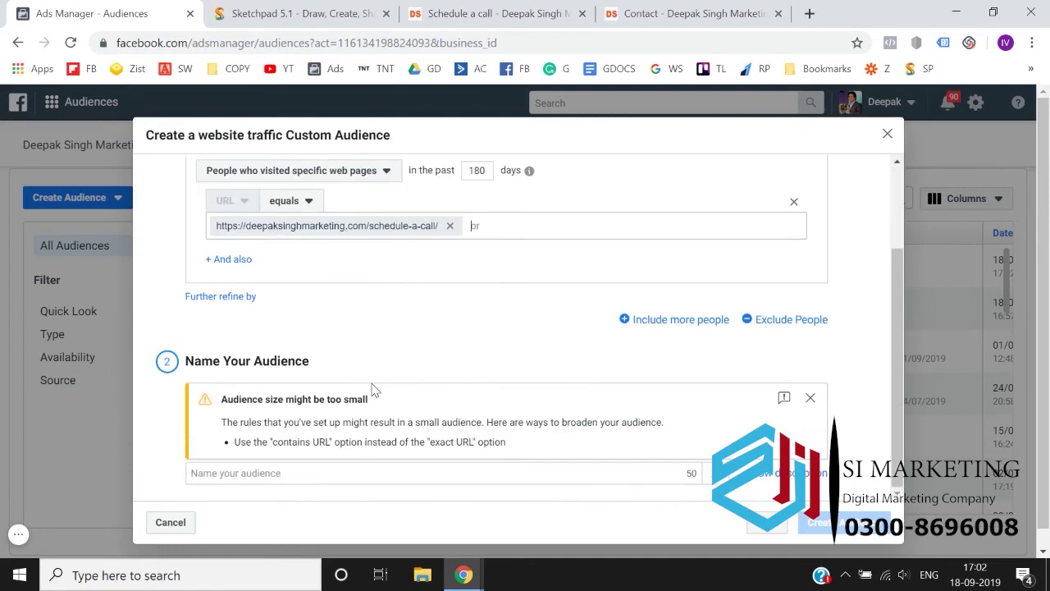
click(789, 321)
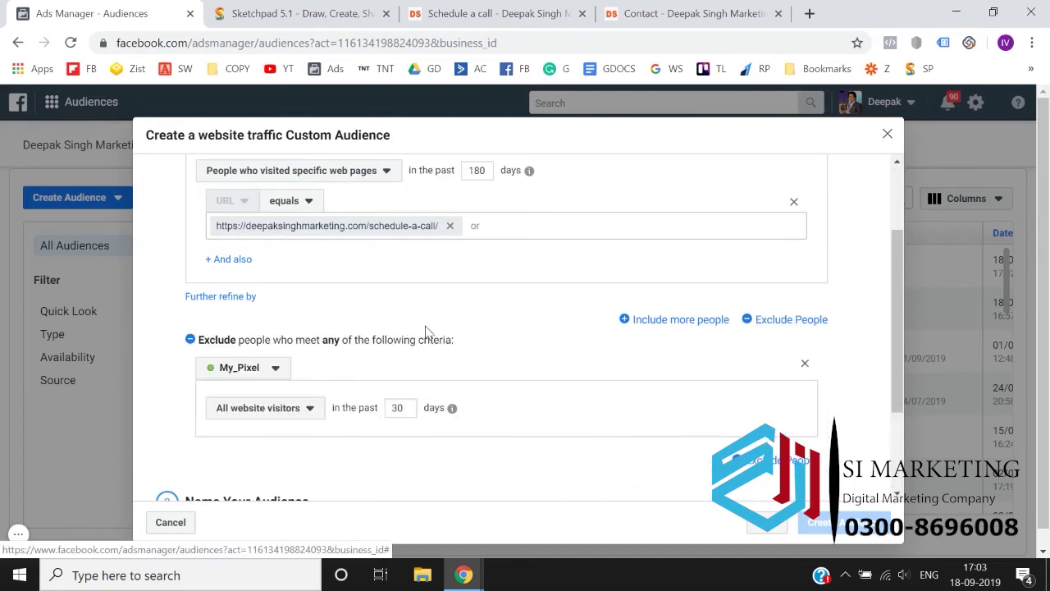
scroll(425, 331, down, 1)
click(260, 326)
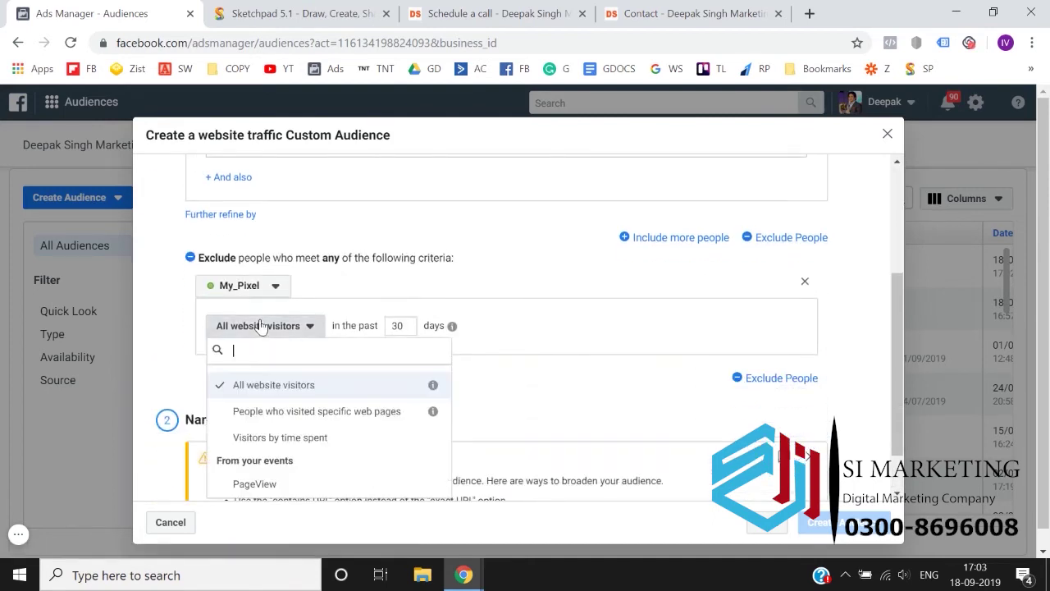
click(274, 412)
double_click(487, 327)
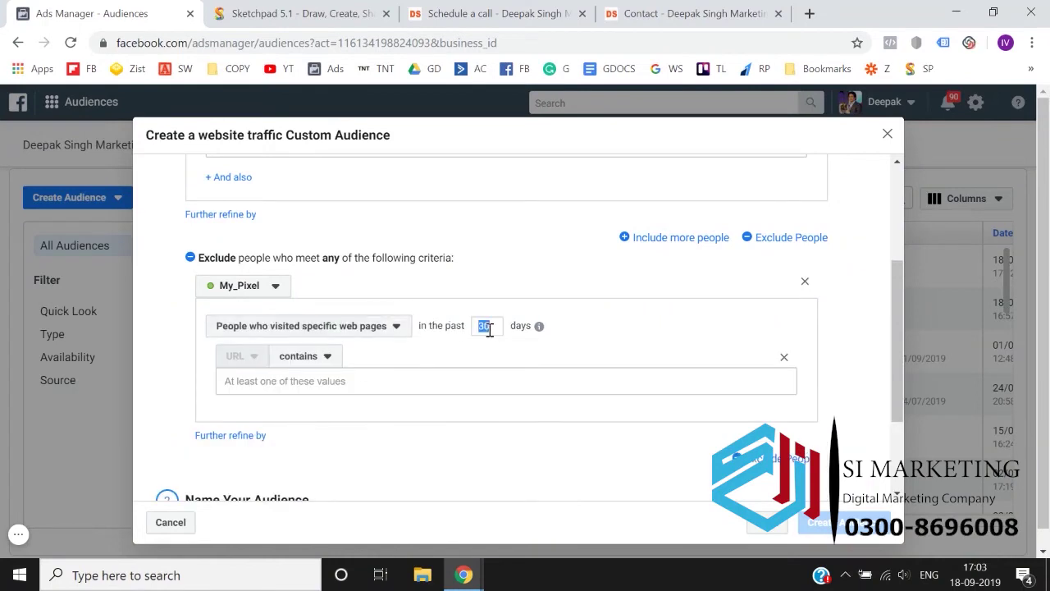
text(180)
Set the exclusion rule's URL condition to equals and enter the full address of the website's Contact page.
click(312, 358)
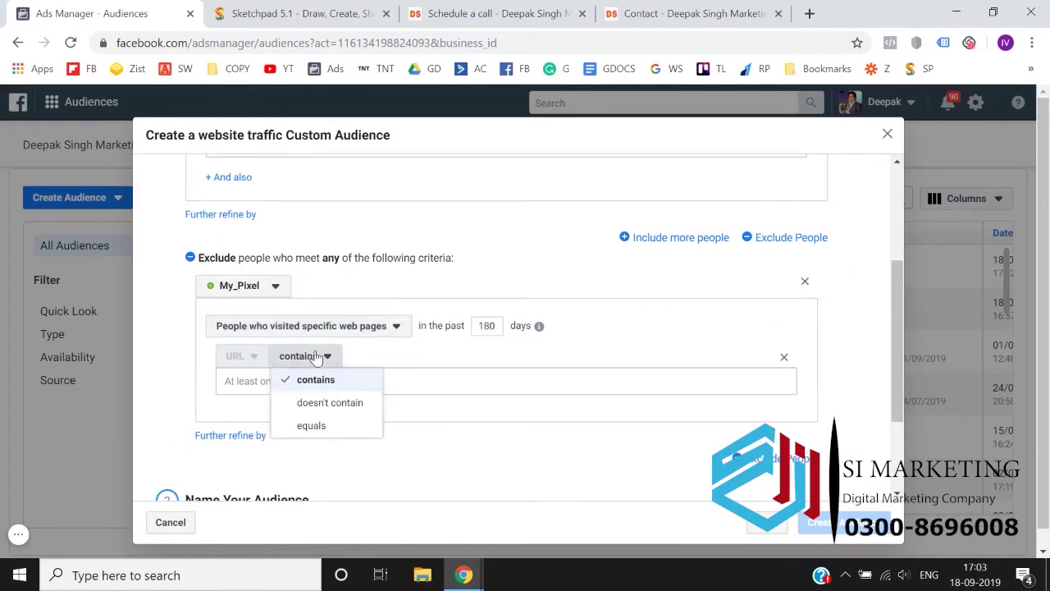
click(311, 425)
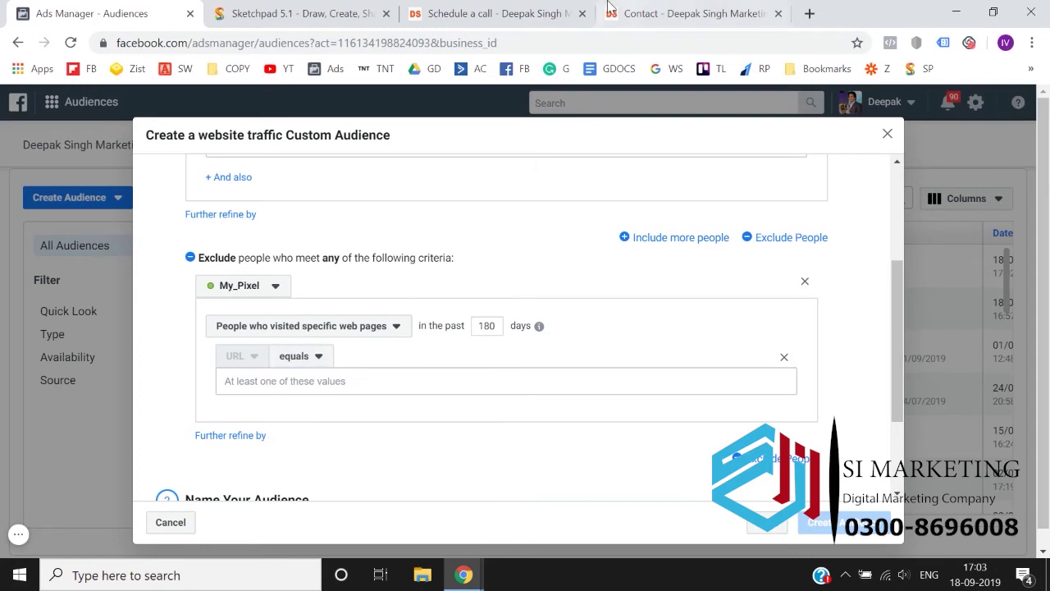
click(611, 14)
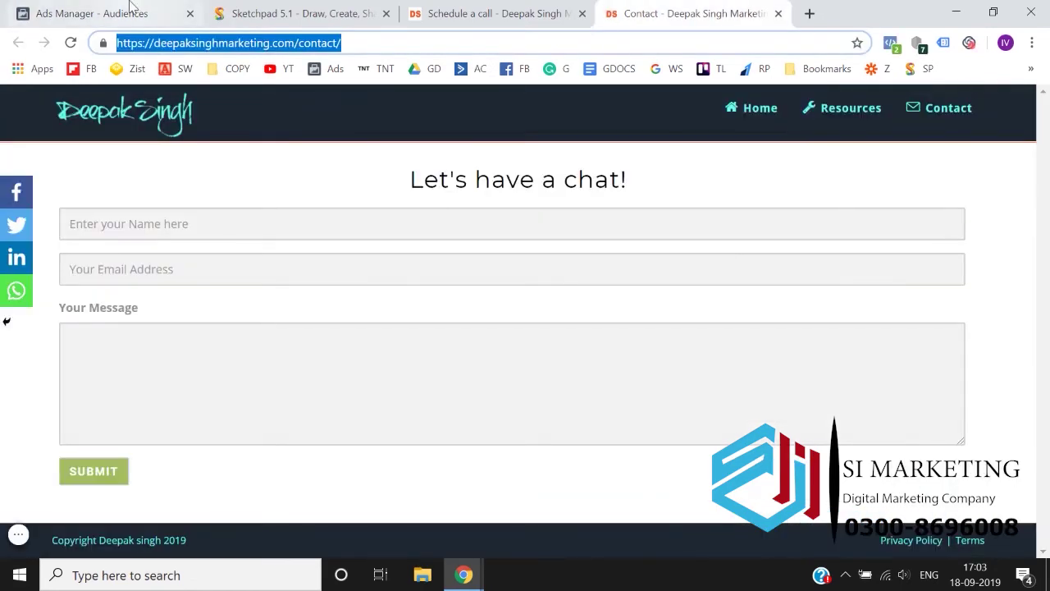
click(131, 13)
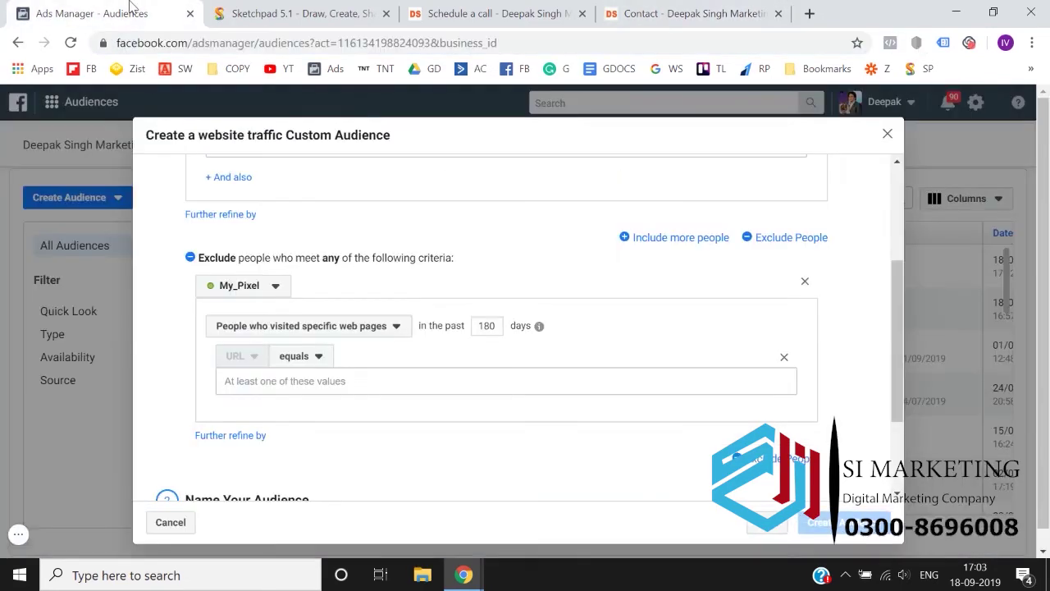
click(272, 380)
text(https://deepaksinghmarketing.com/contact/)
Name the audience "Visted Call page Excluding Contact us Page", create it and return to the audience list.
scroll(371, 431, down, 2)
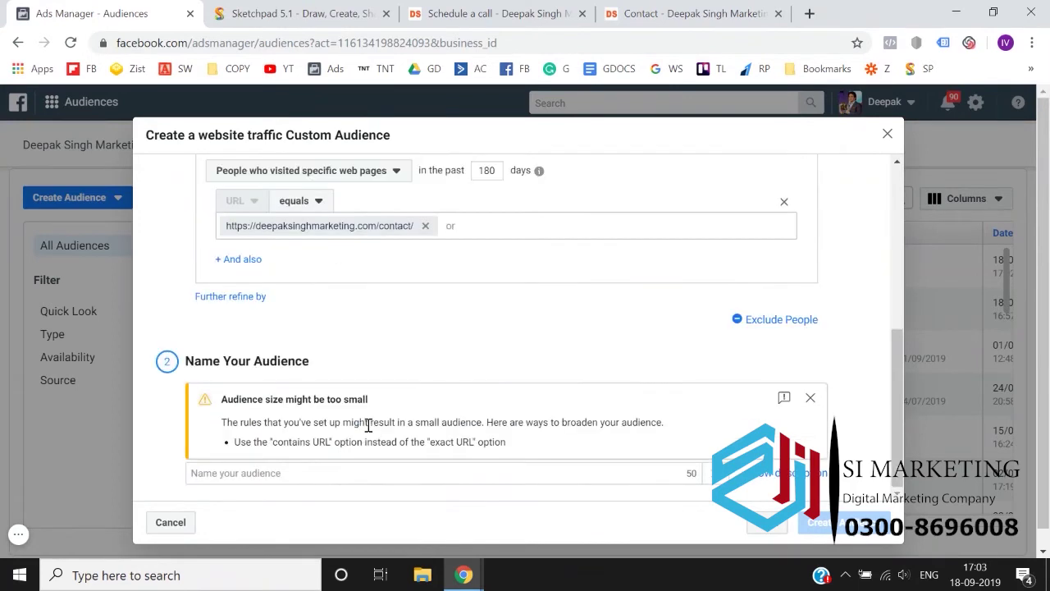
click(327, 472)
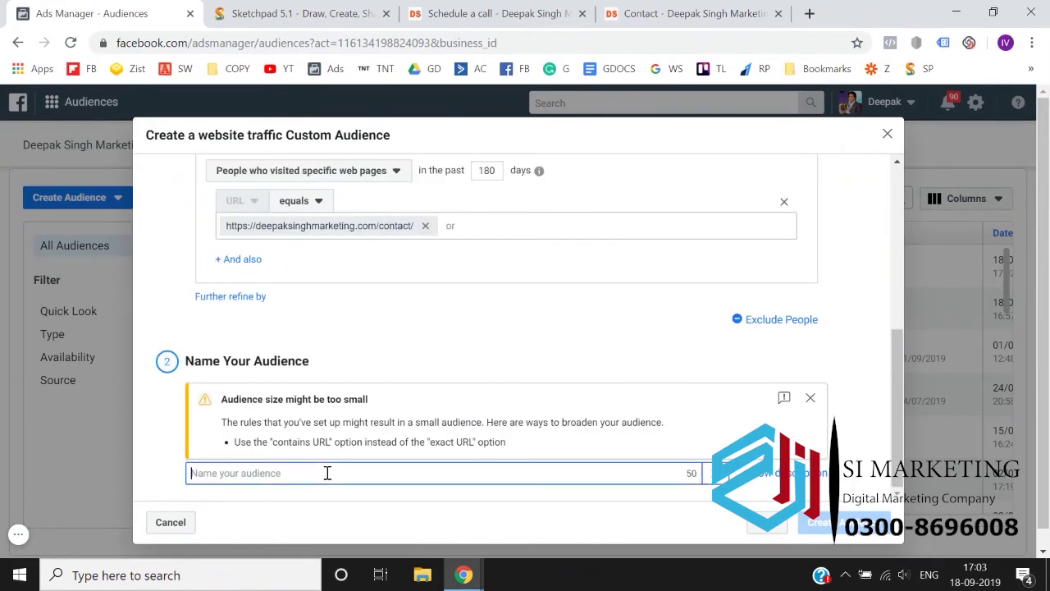
text(Visted )
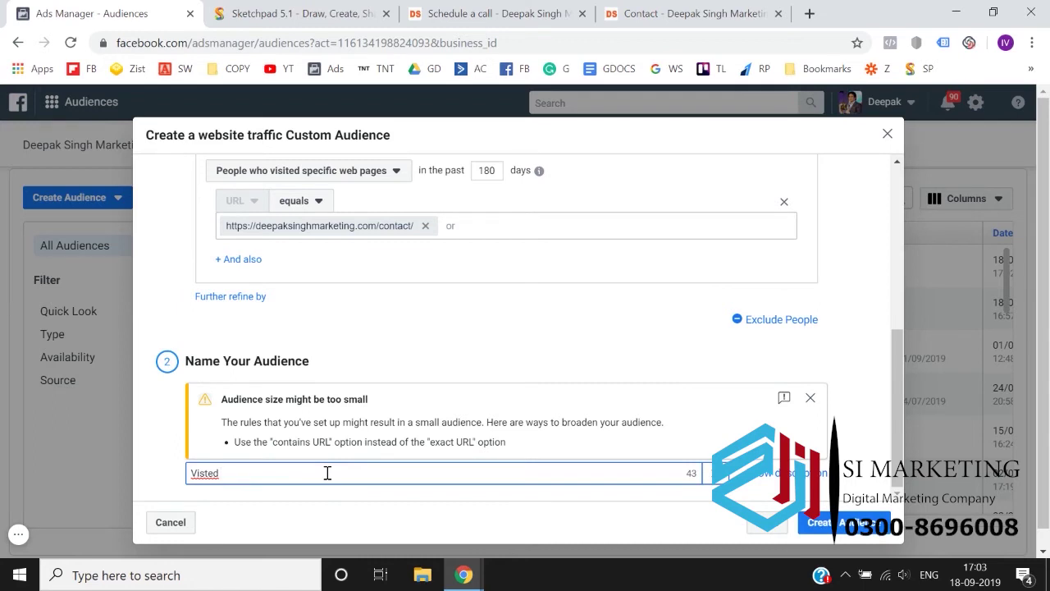
text(Call page Excluding Con)
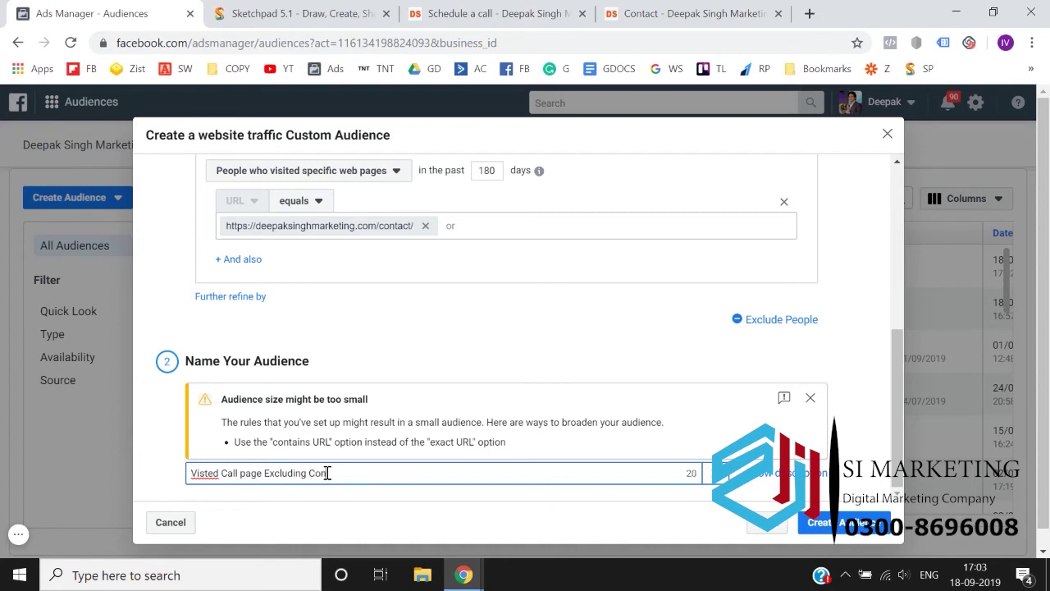
text(tact us Page)
click(868, 530)
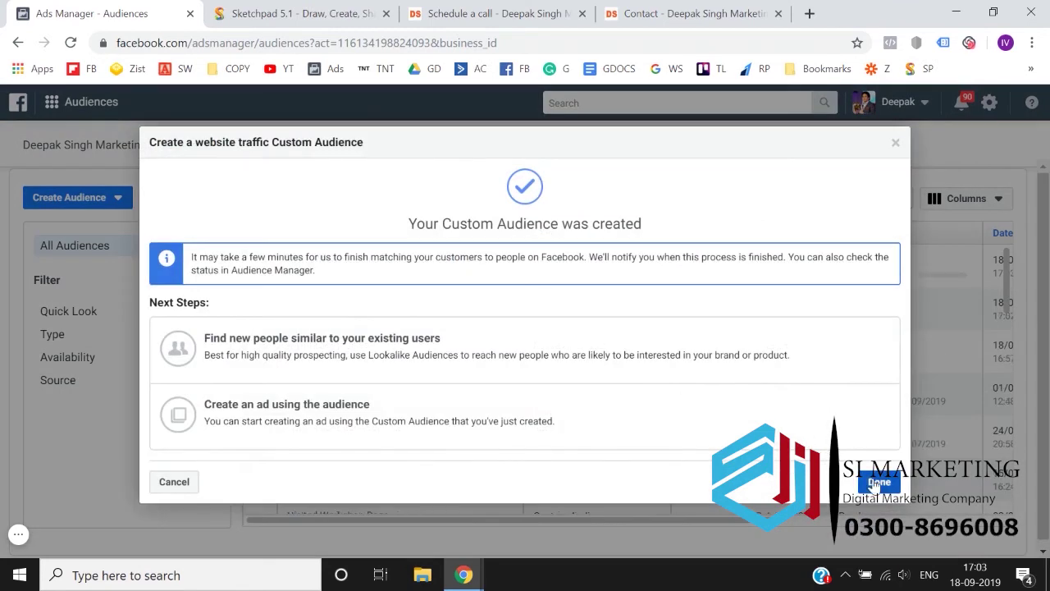
click(877, 483)
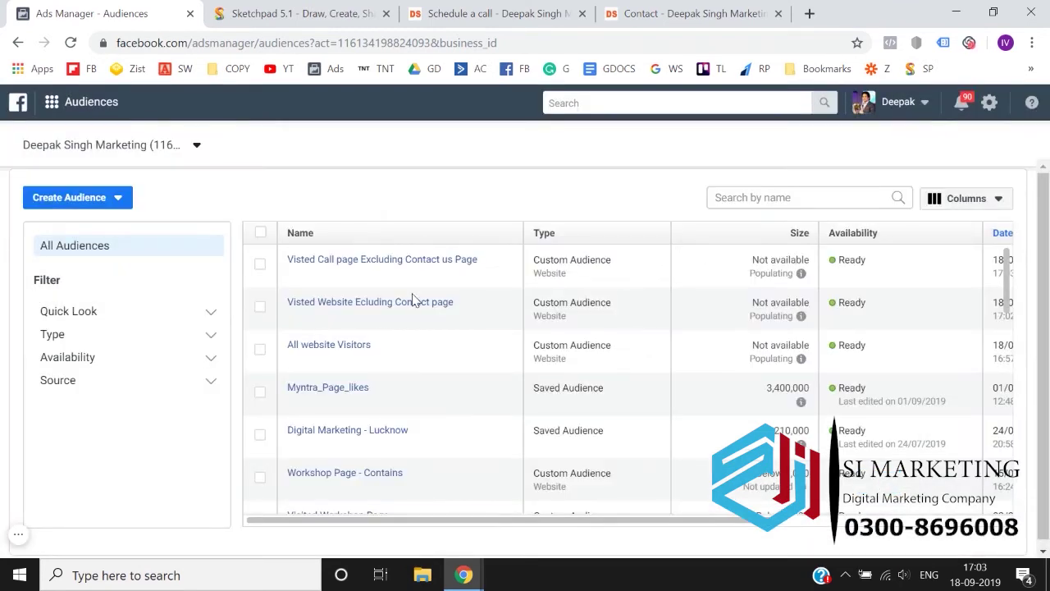
Start another website traffic Custom Audience based on visitors by time spent.
click(102, 201)
click(73, 225)
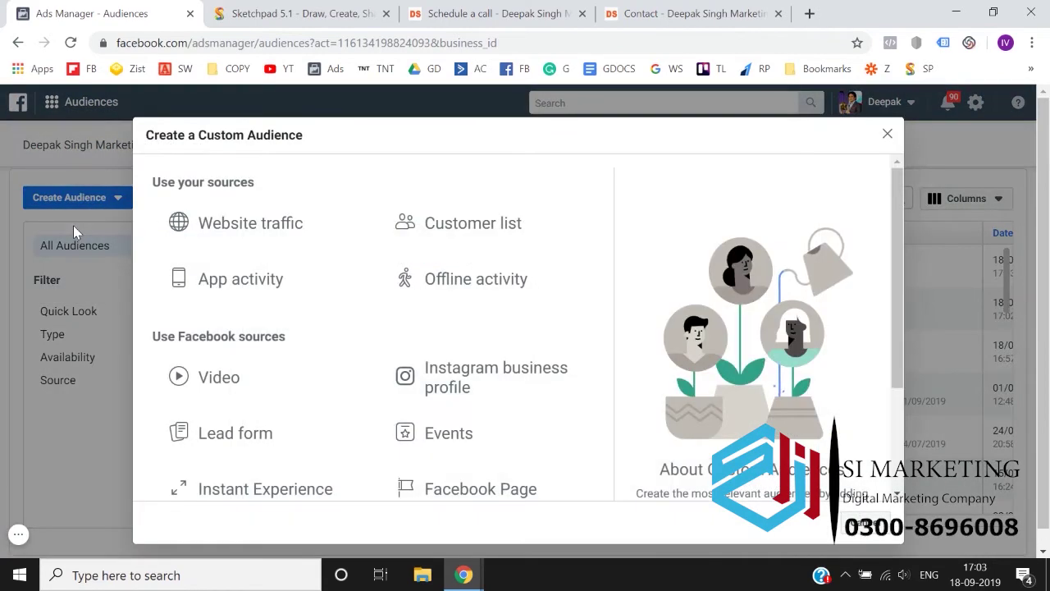
click(220, 241)
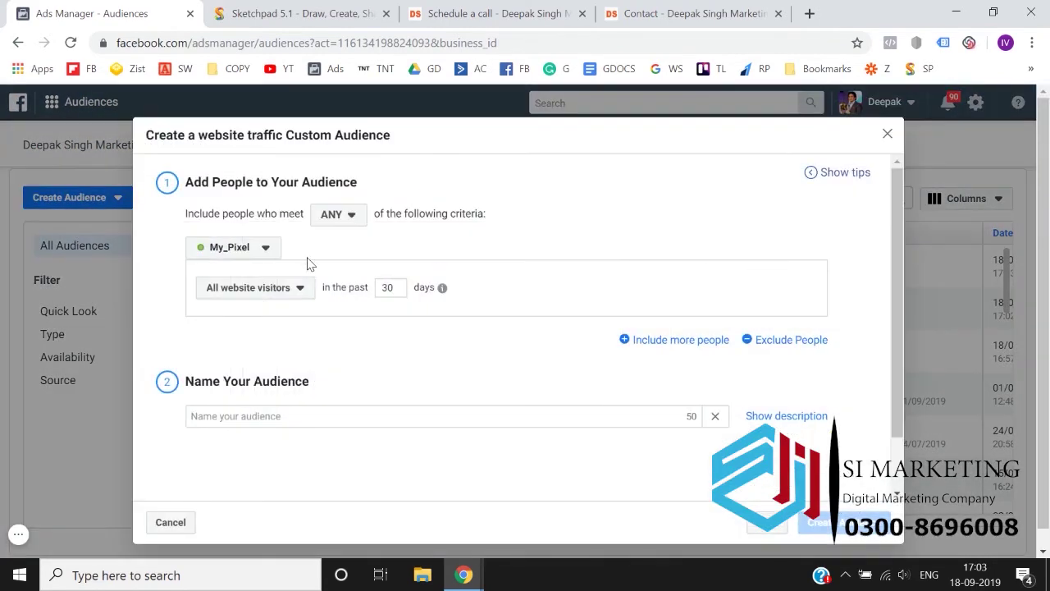
scroll(304, 262, down, 1)
click(275, 224)
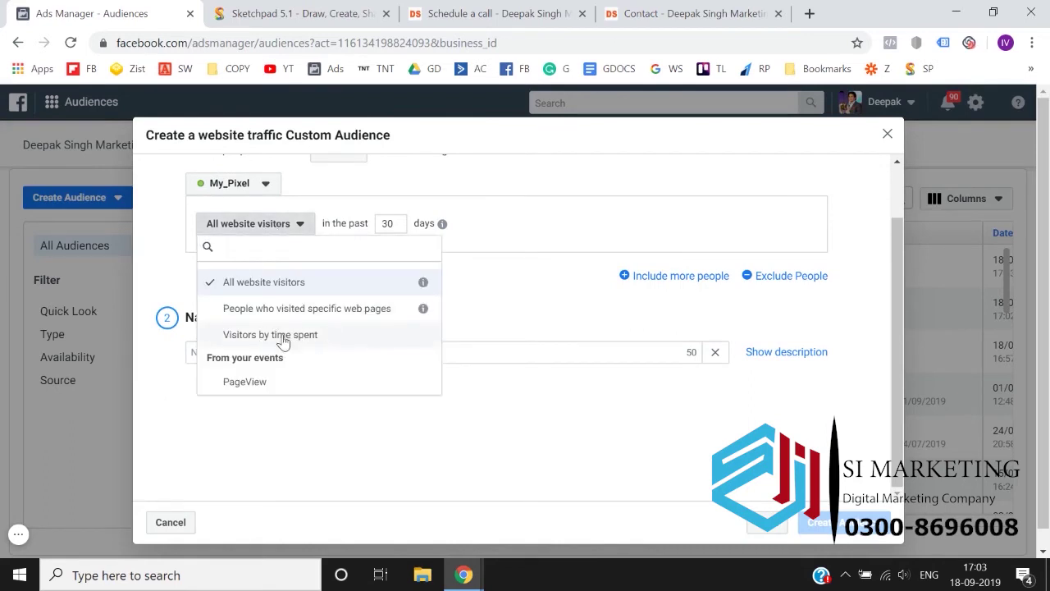
click(289, 338)
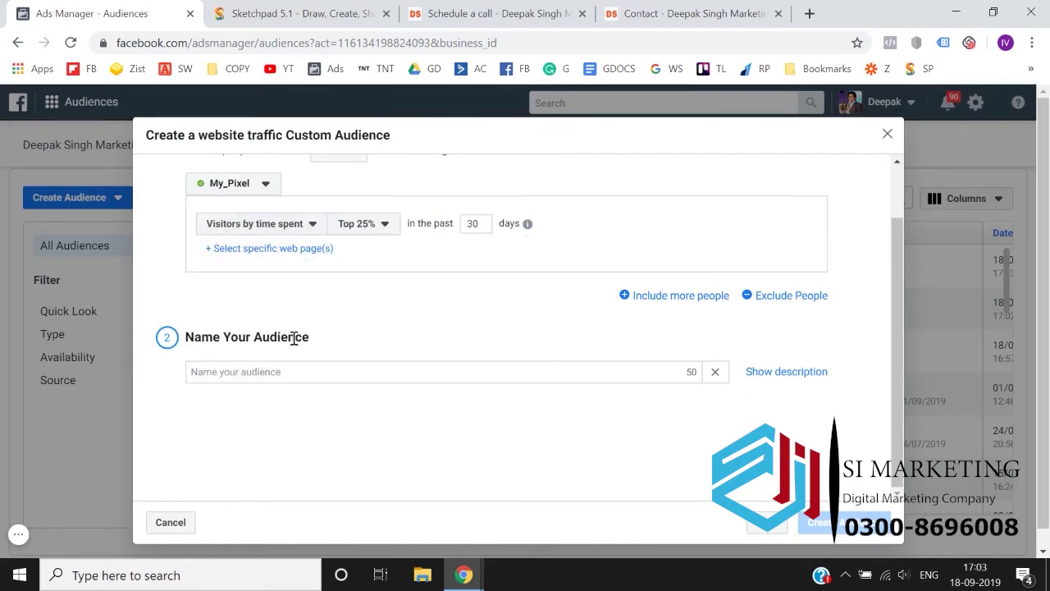
Keep the time-spent percentile at the top 25% and set the period to the past 180 days.
scroll(293, 337, up, 1)
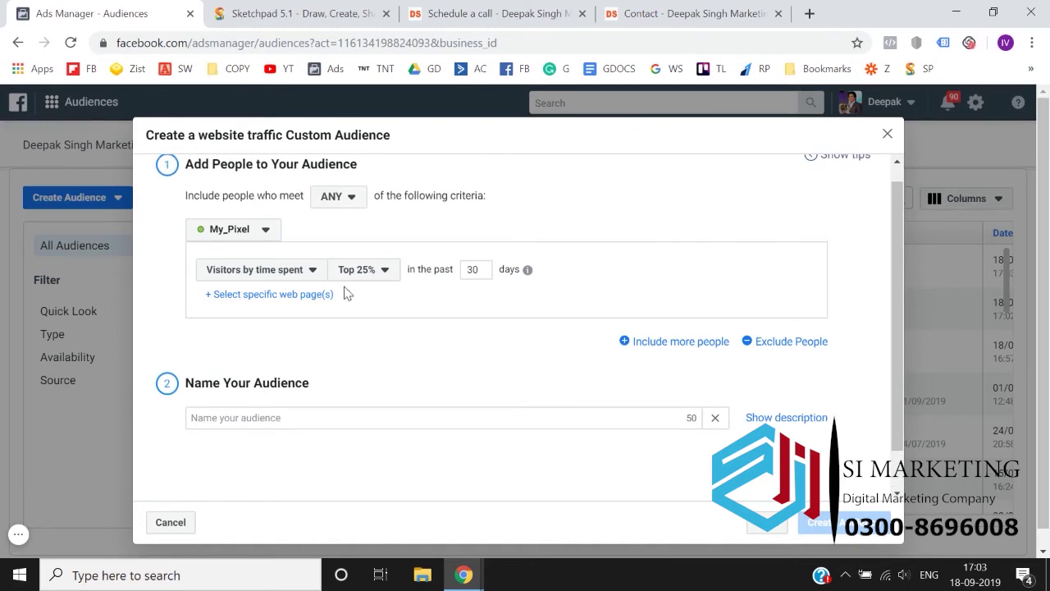
click(362, 270)
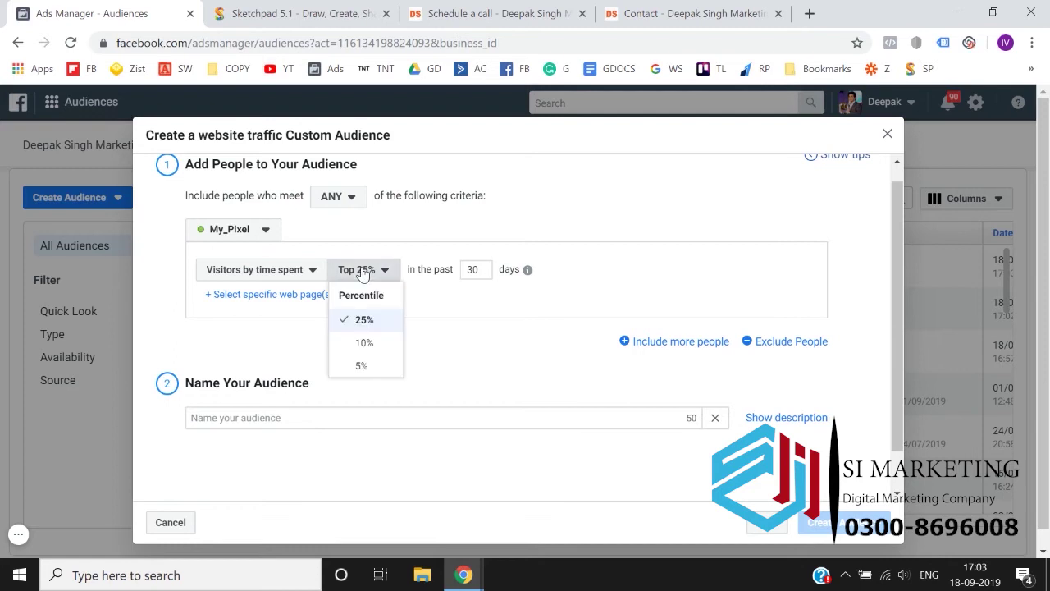
click(366, 320)
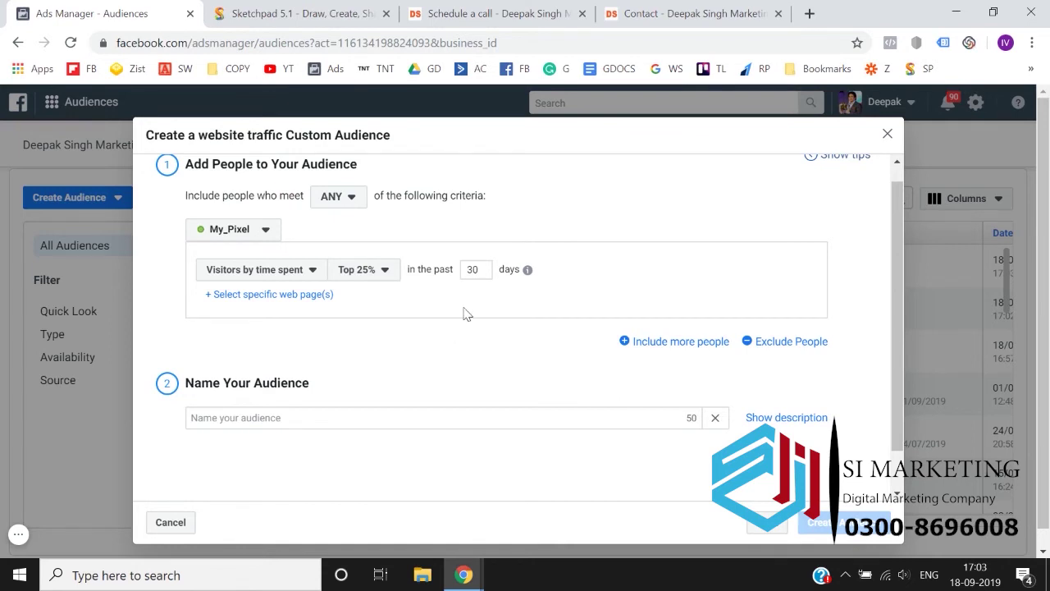
double_click(478, 270)
text(180)
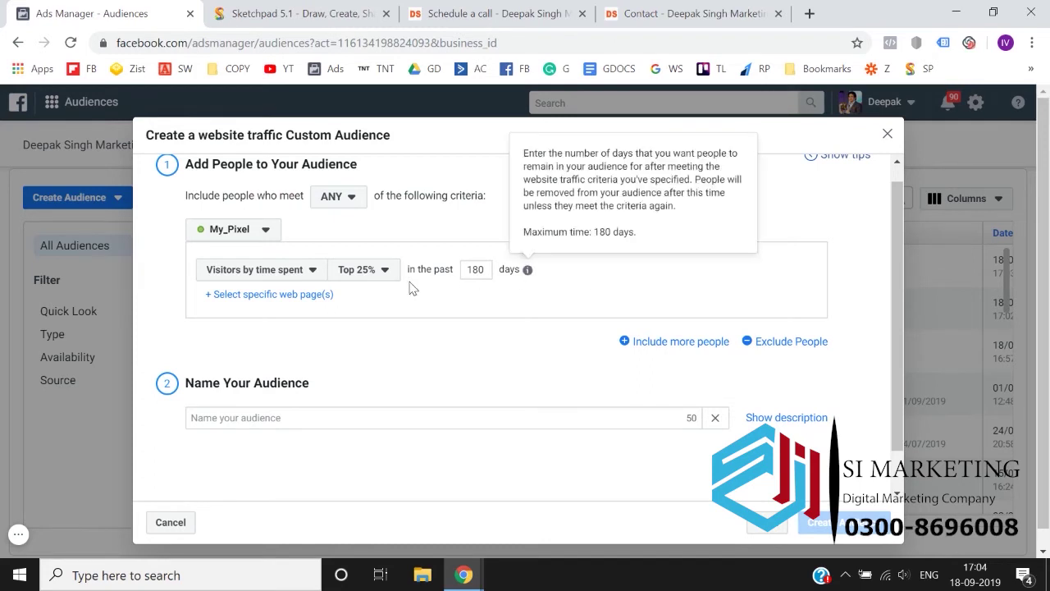
Narrow the time-spent percentile to the top 10%, and finally to the top 5% of visitors.
click(364, 270)
click(365, 343)
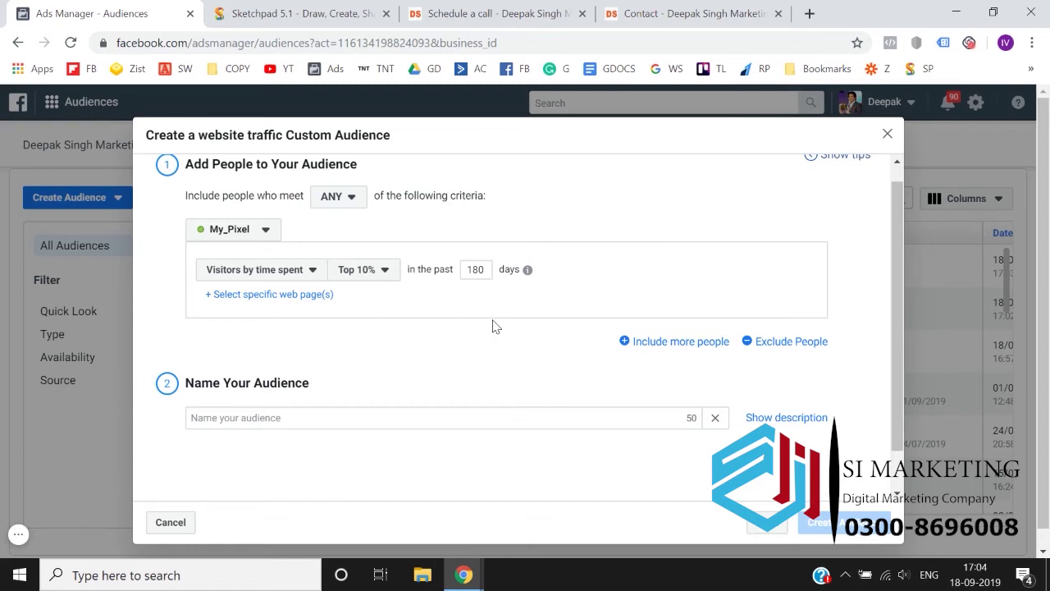
click(364, 270)
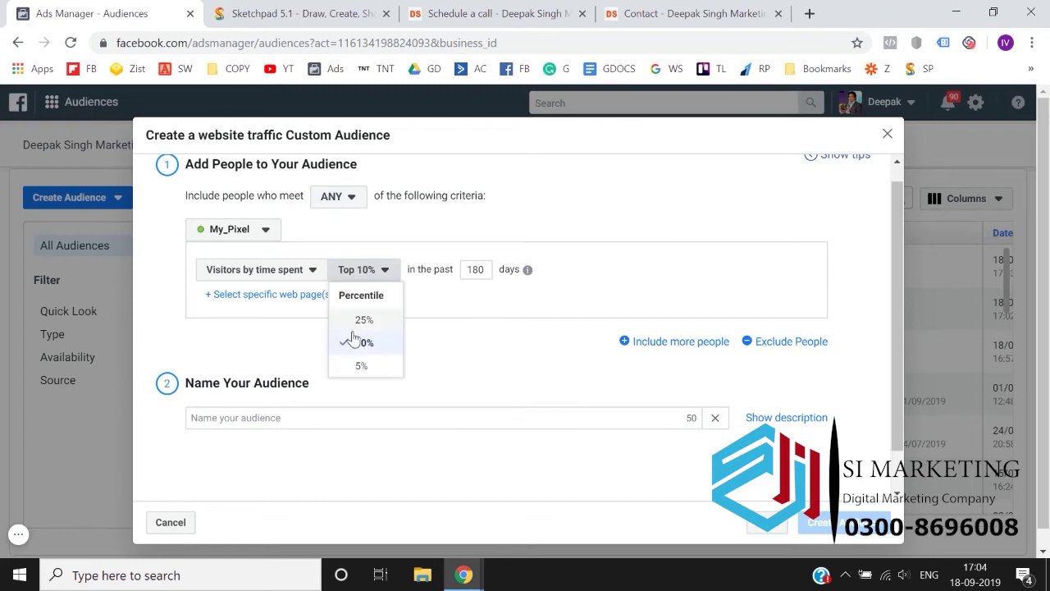
click(359, 366)
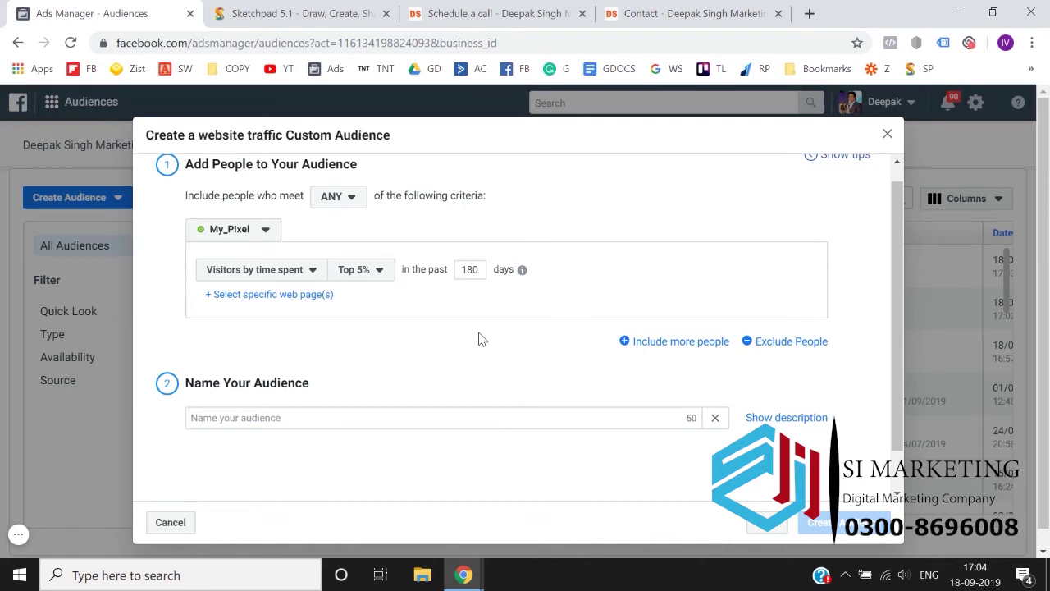
Add a specific web page condition to the time-spent rule and copy the address of the website's schedule-a-call page.
click(269, 295)
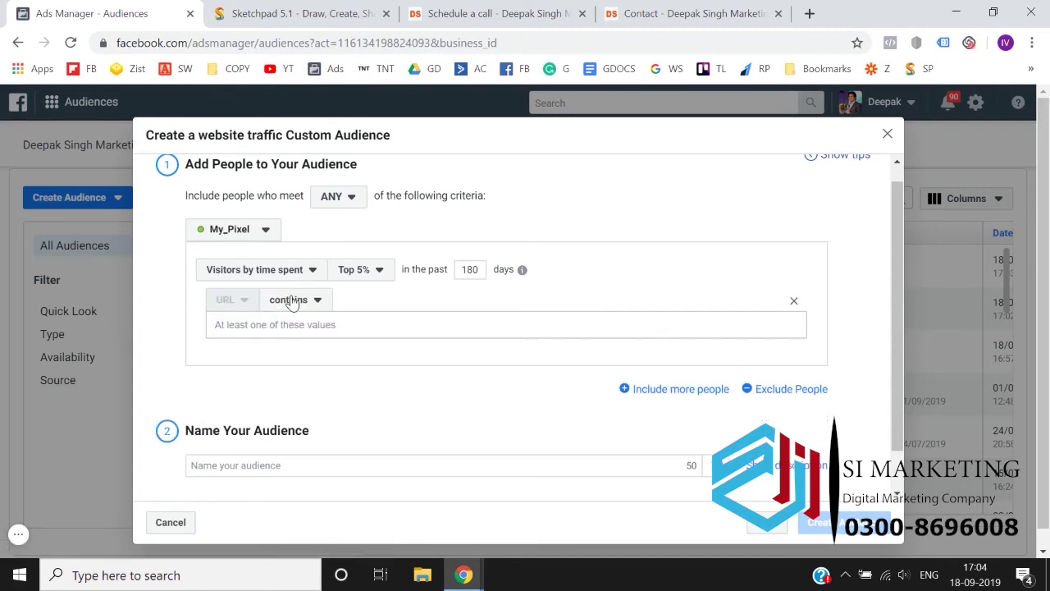
click(525, 13)
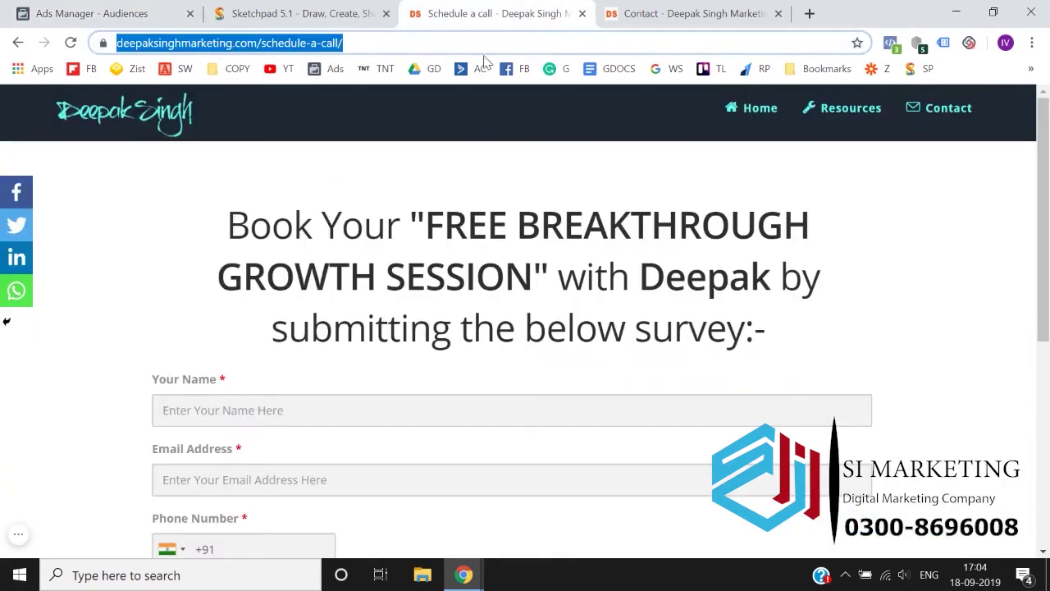
click(115, 302)
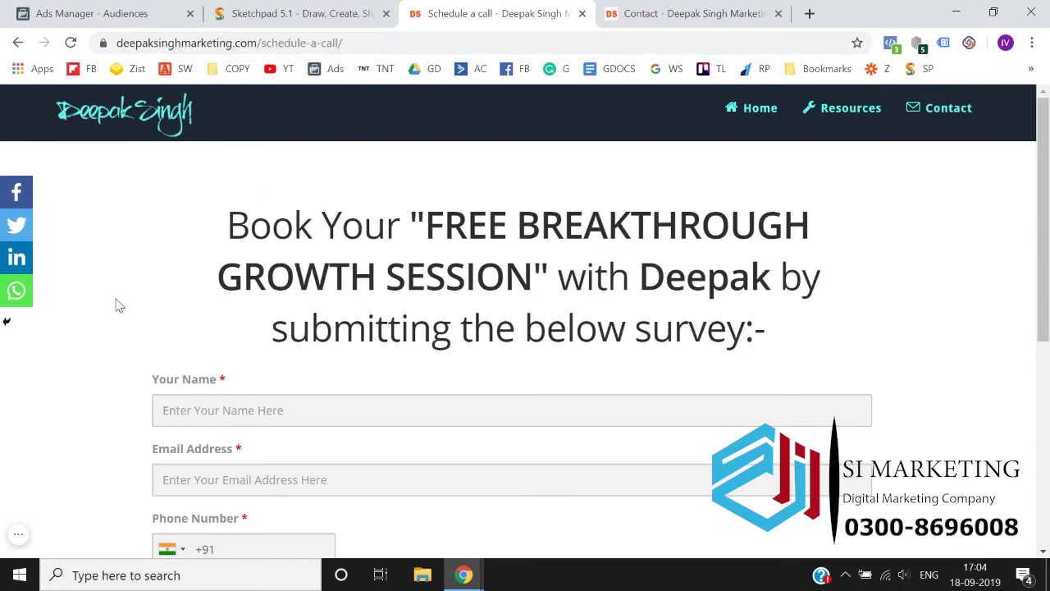
click(363, 42)
key(ctrl+a)
key(ctrl+c)
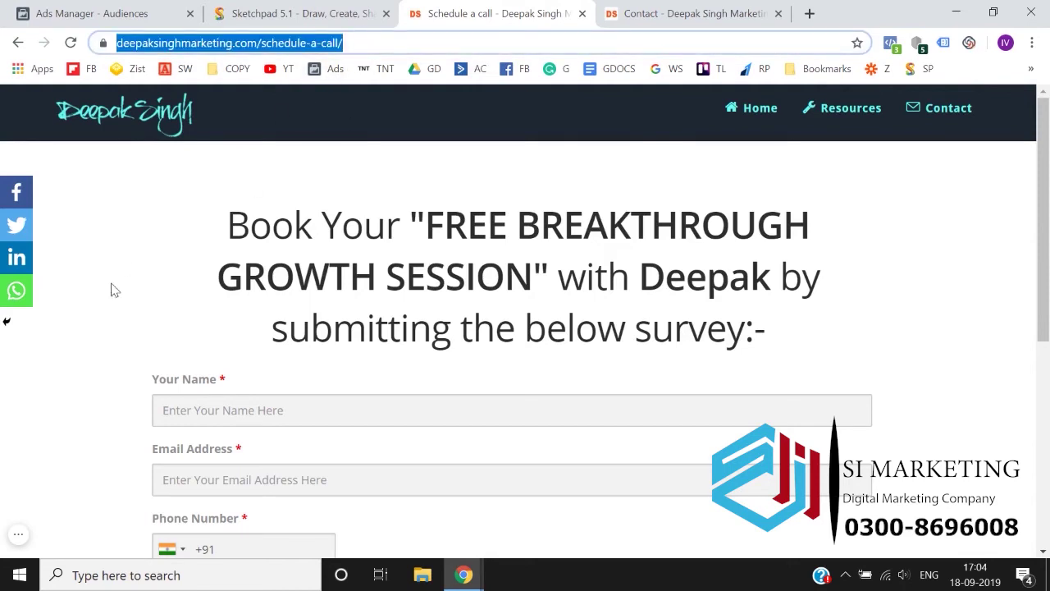
Set the time-spent rule's URL condition to equals and enter the full address of the schedule-a-call page.
click(113, 11)
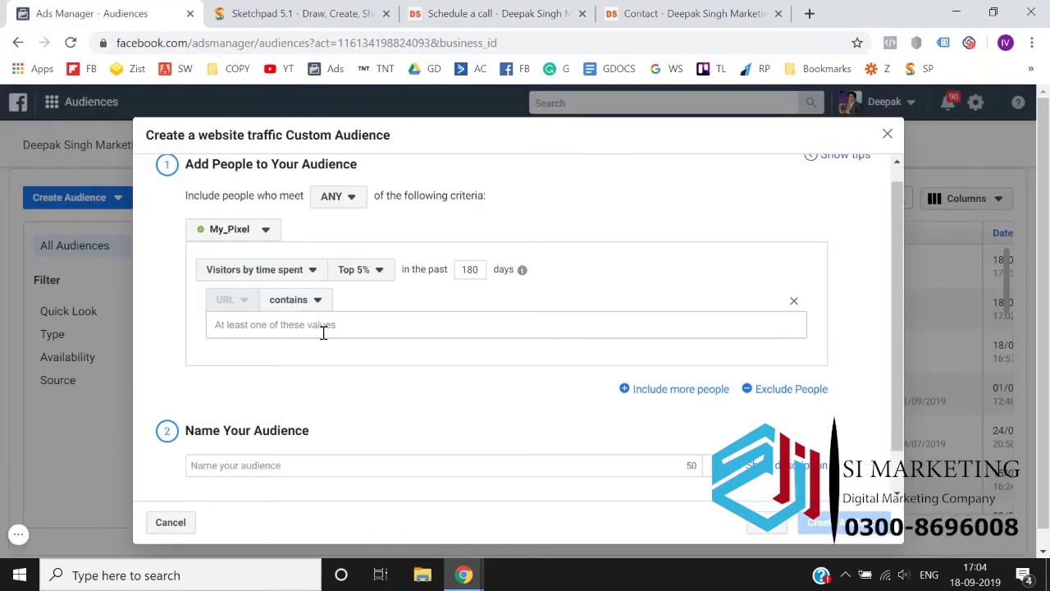
click(471, 13)
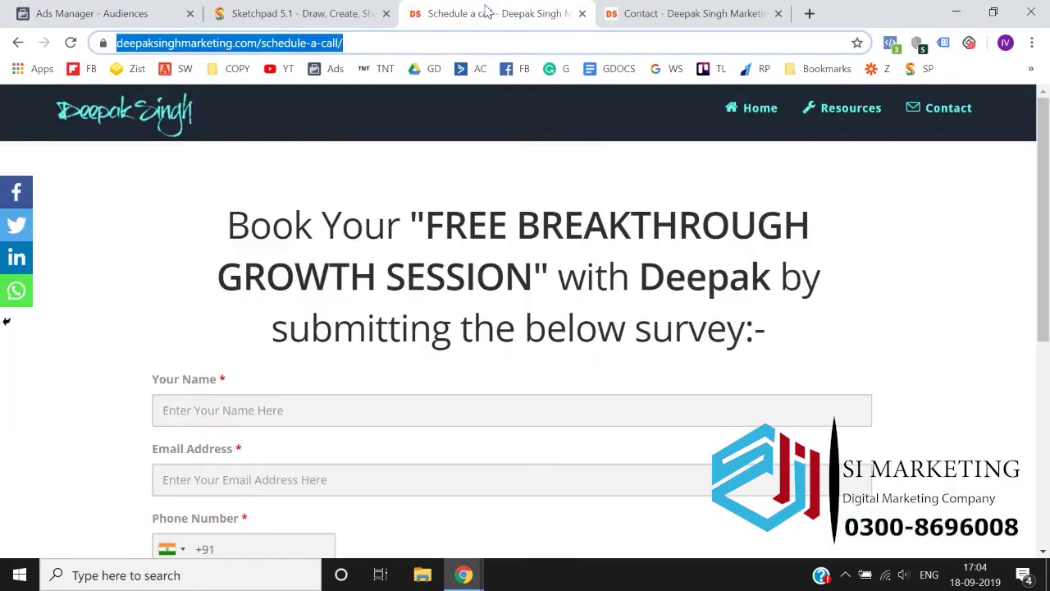
click(92, 13)
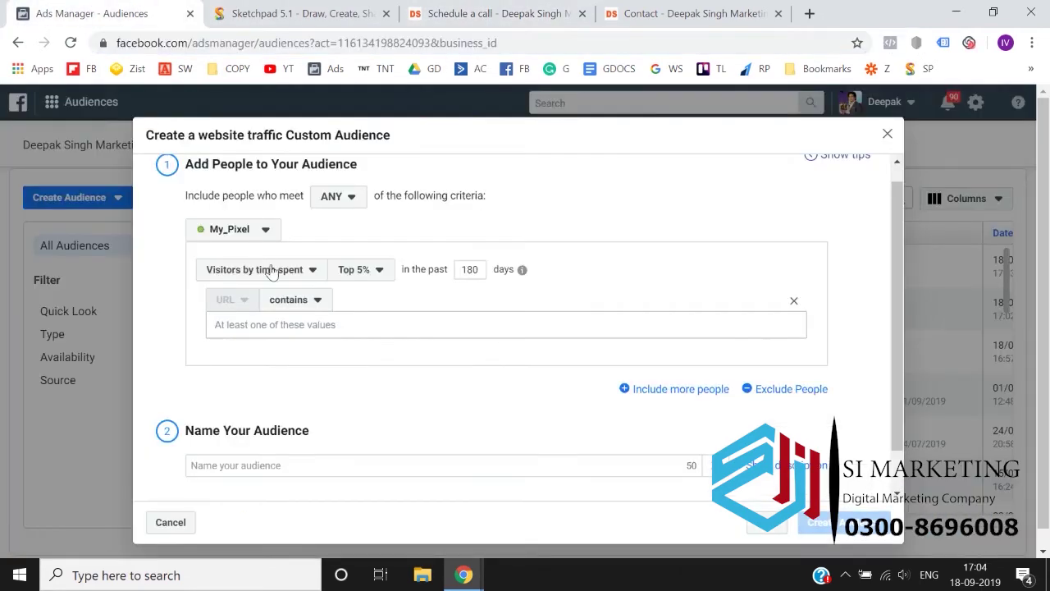
click(296, 302)
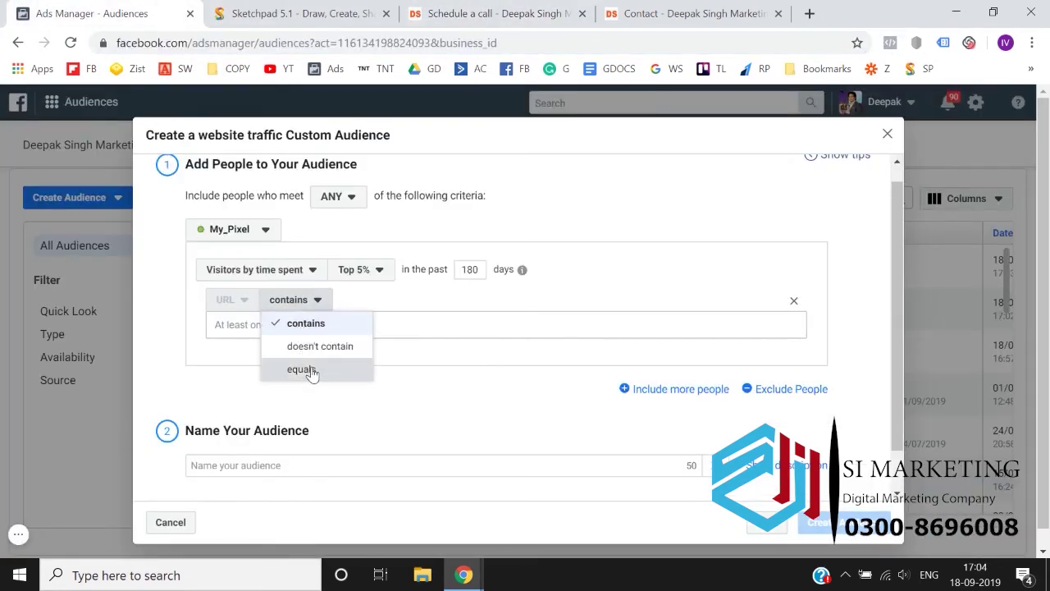
click(305, 369)
key(ctrl+v)
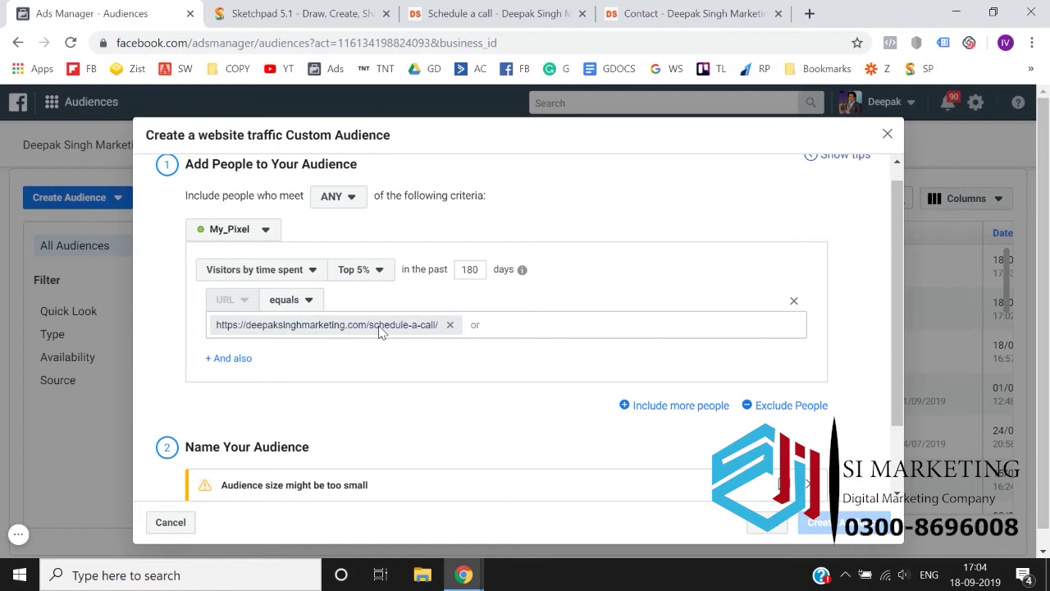
Name the audience "Top 5% Time Spent - Schedule Call Page", create it despite its small size and return to the audience list.
scroll(379, 331, down, 1)
scroll(379, 331, up, 2)
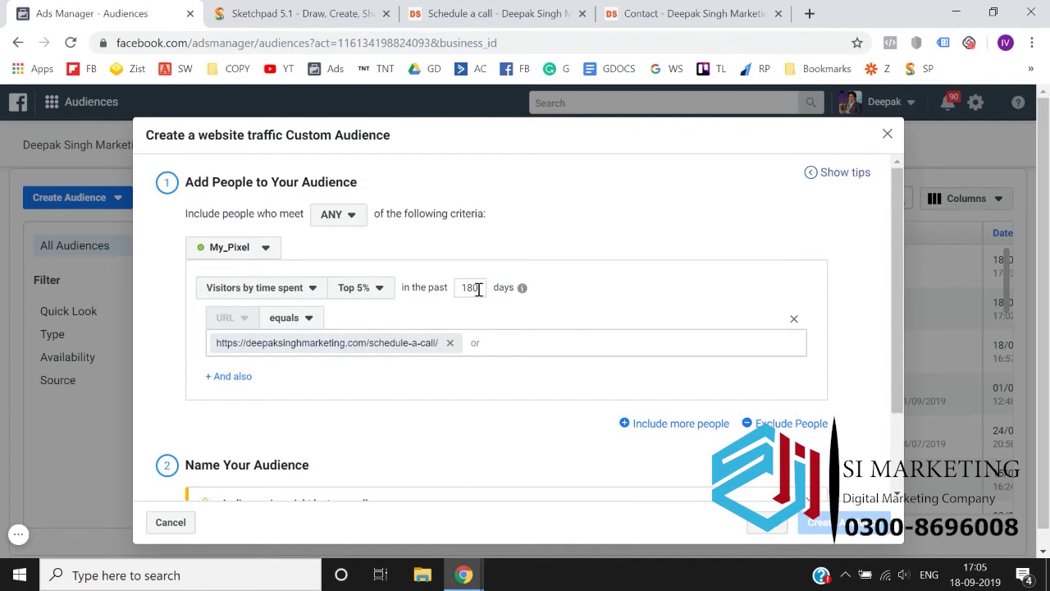
scroll(478, 289, down, 1)
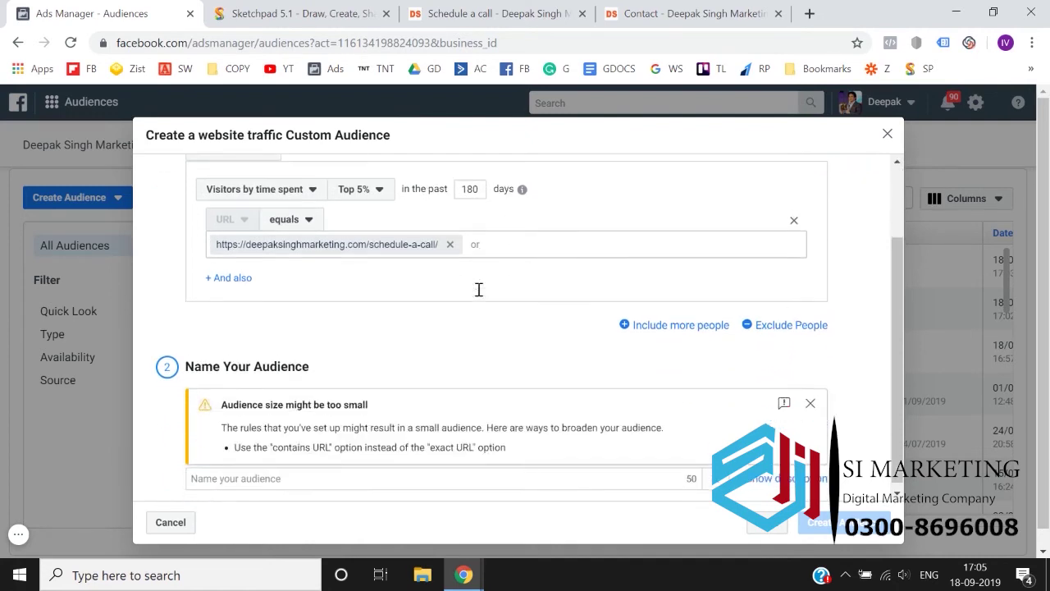
click(273, 474)
text(Top 5%)
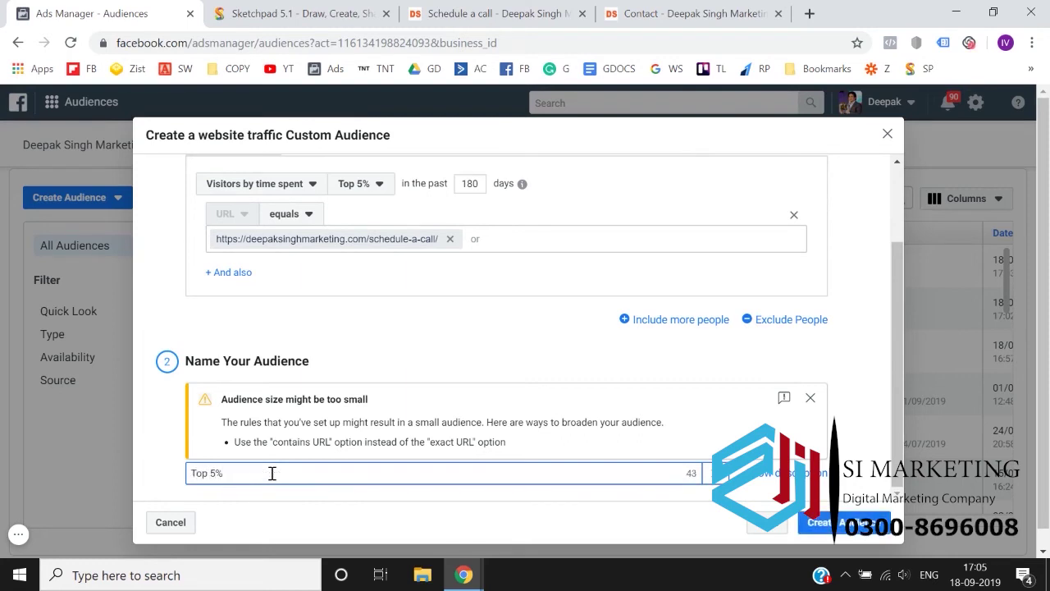
text( Time Spent - Schedule Call Page)
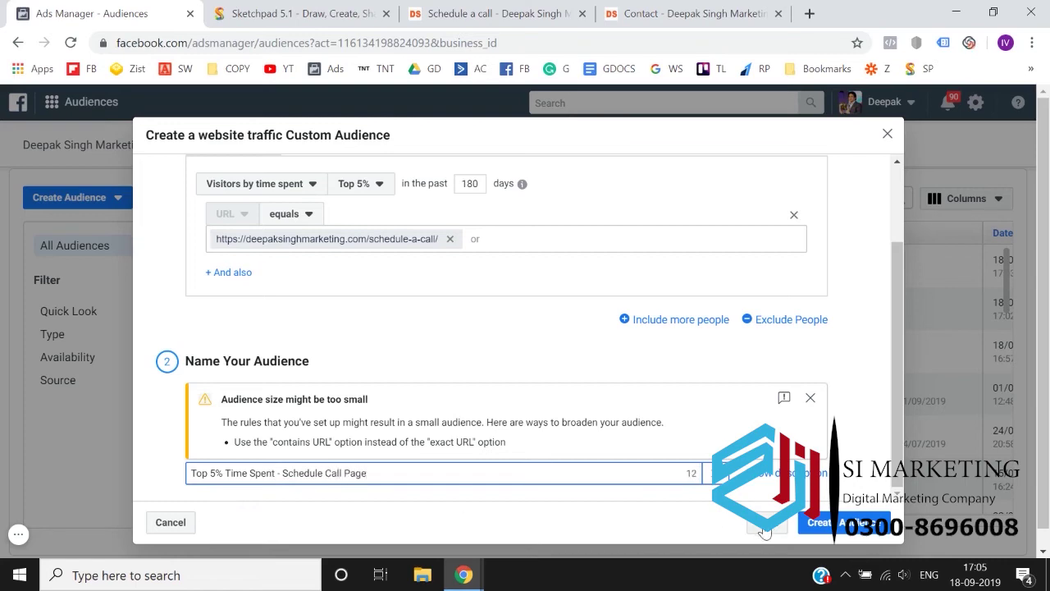
click(835, 527)
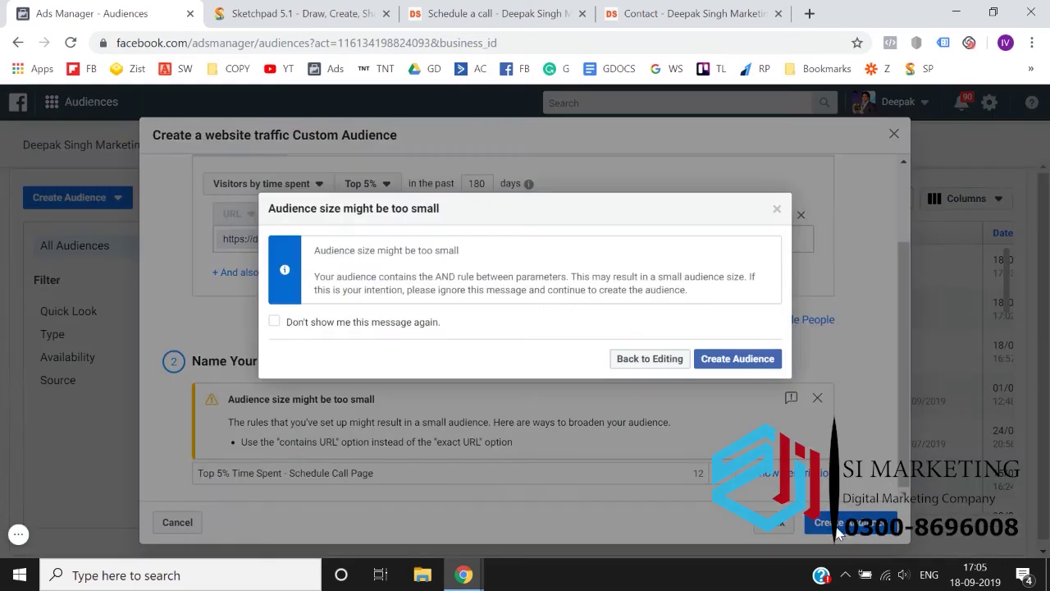
click(729, 364)
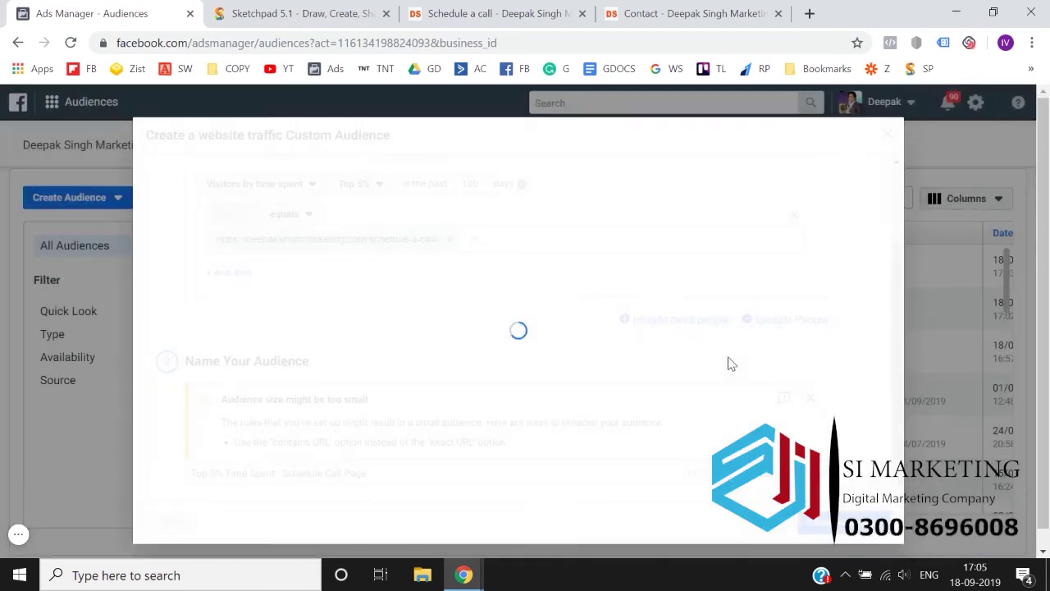
click(881, 482)
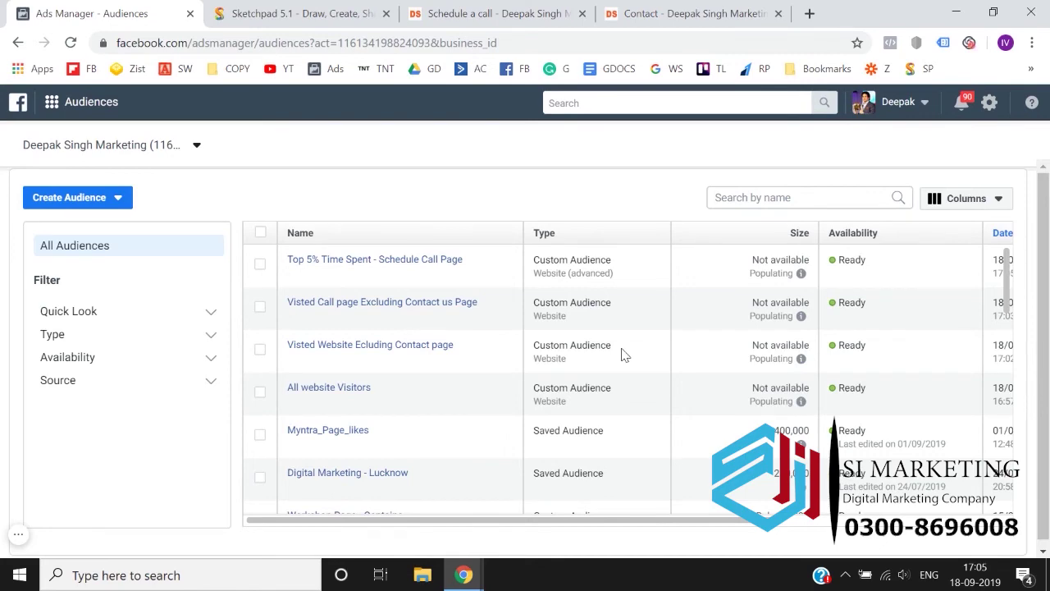
Start a new website traffic Custom Audience and base its rule on the PageView event.
click(114, 198)
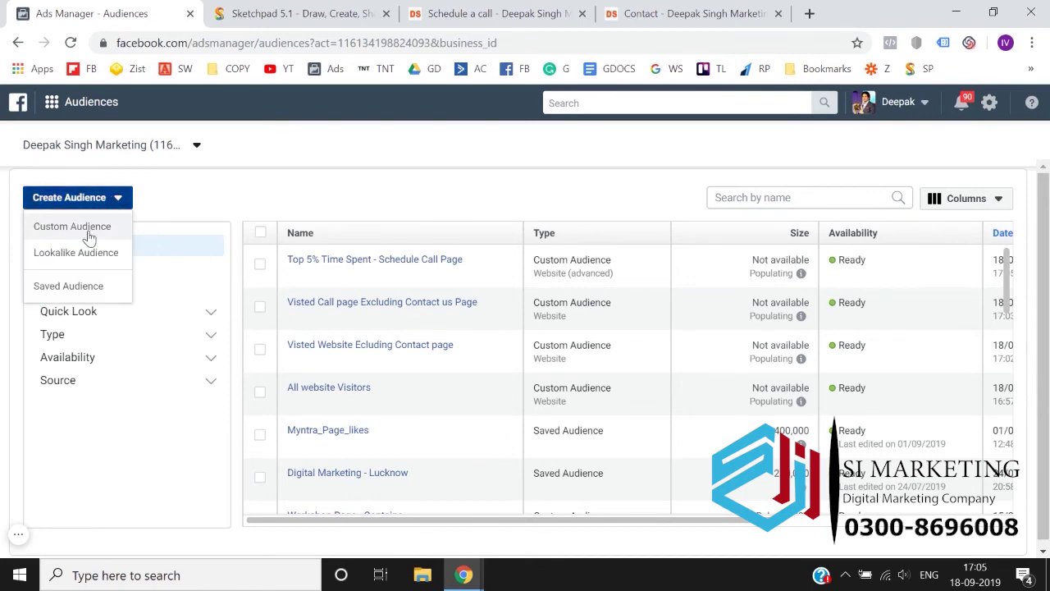
click(88, 236)
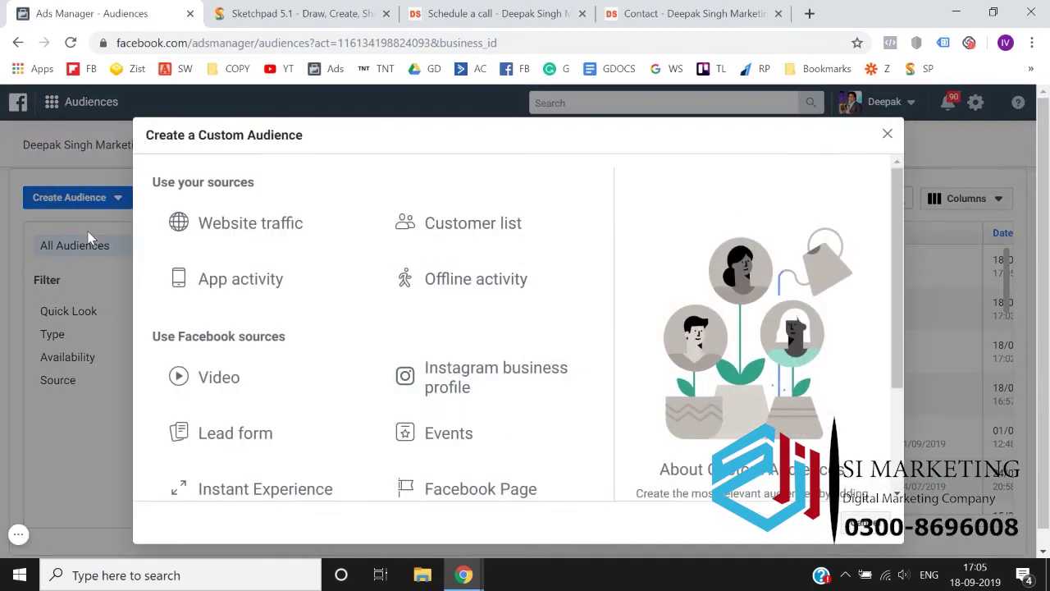
click(236, 224)
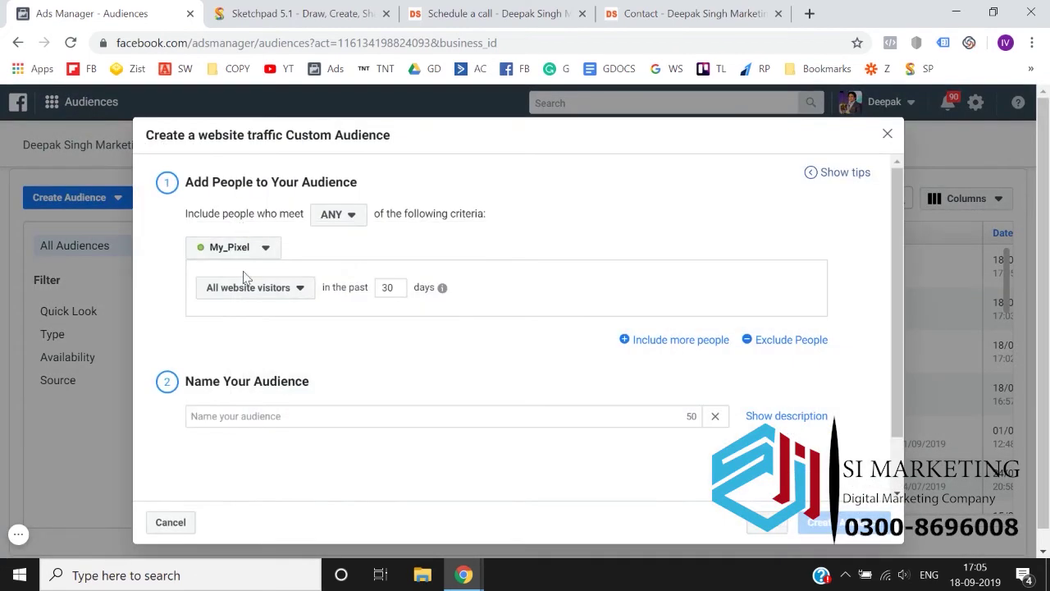
click(247, 289)
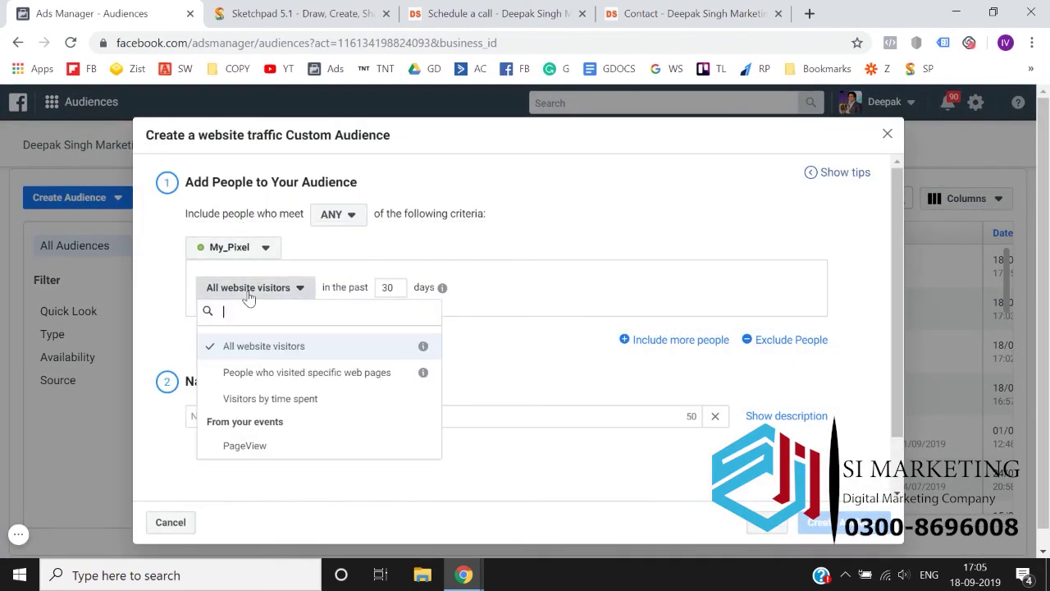
click(254, 449)
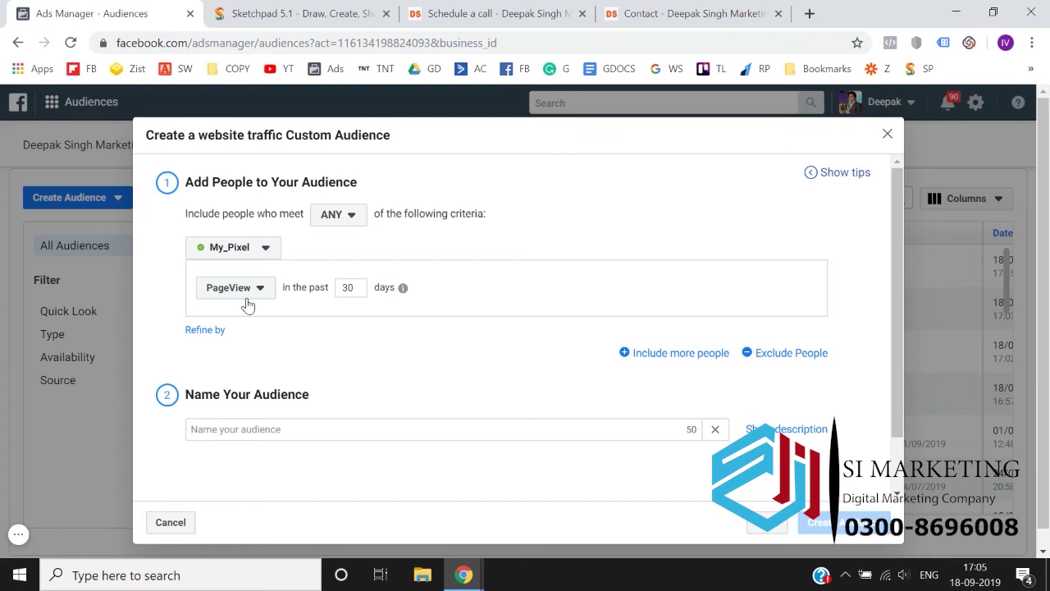
Copy the address of the schedule-a-call page, check the Contact page and return to the audience form in Ads Manager.
click(414, 13)
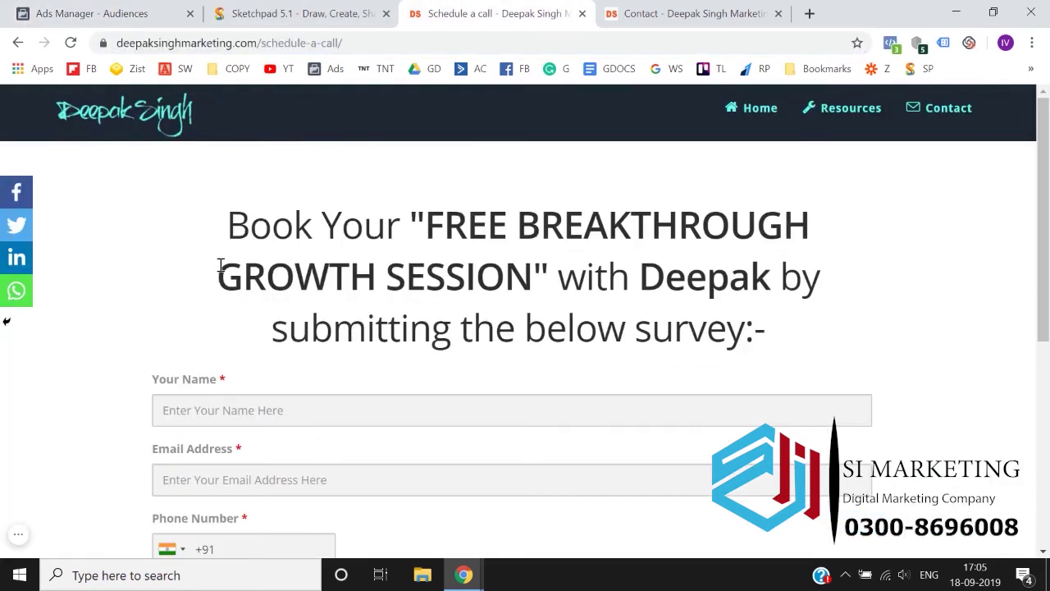
click(394, 42)
key(ctrl+c)
click(698, 13)
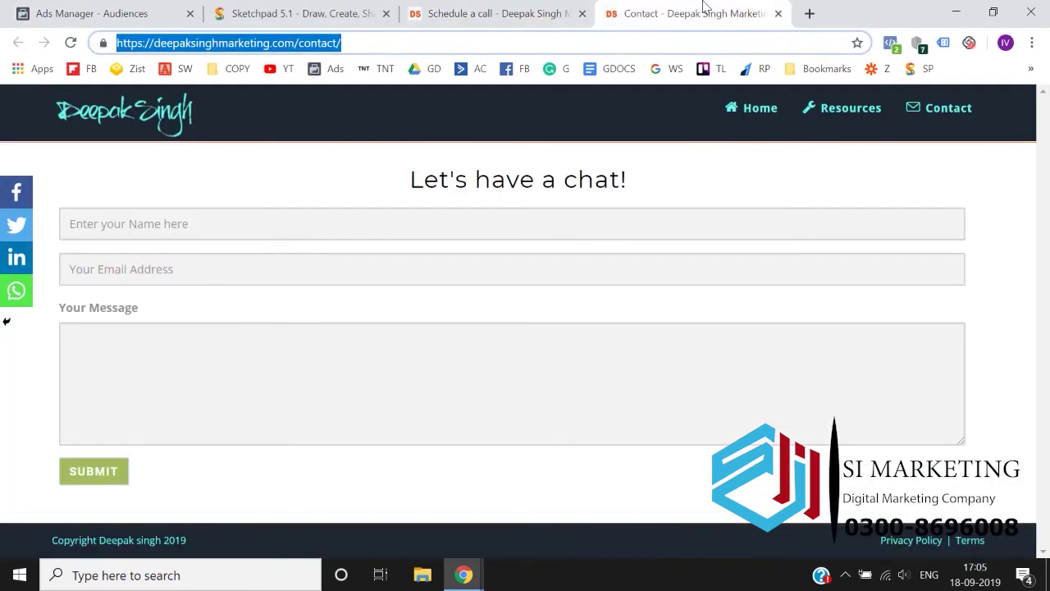
click(509, 10)
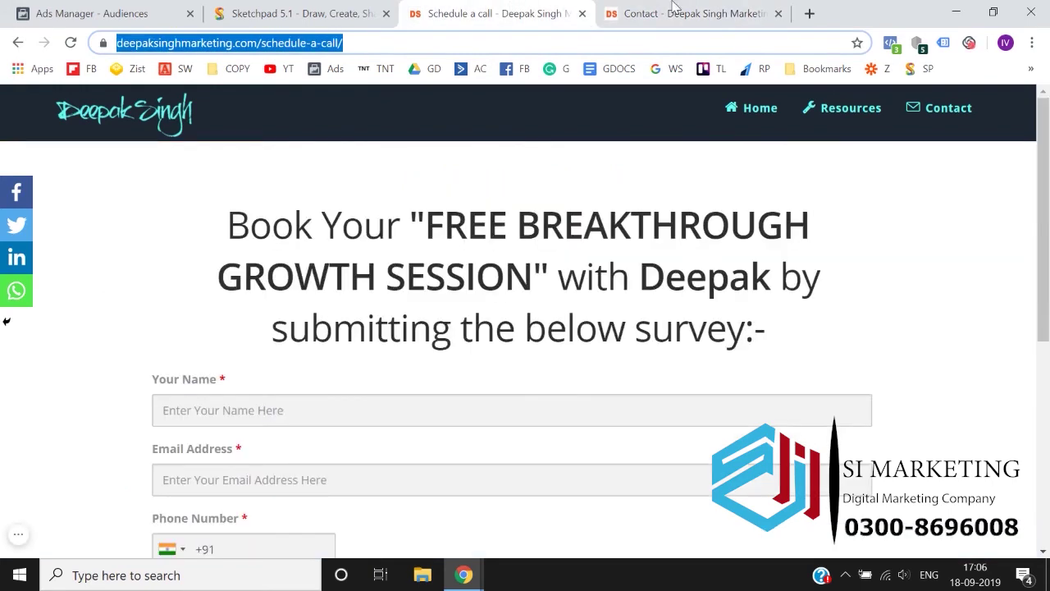
click(673, 10)
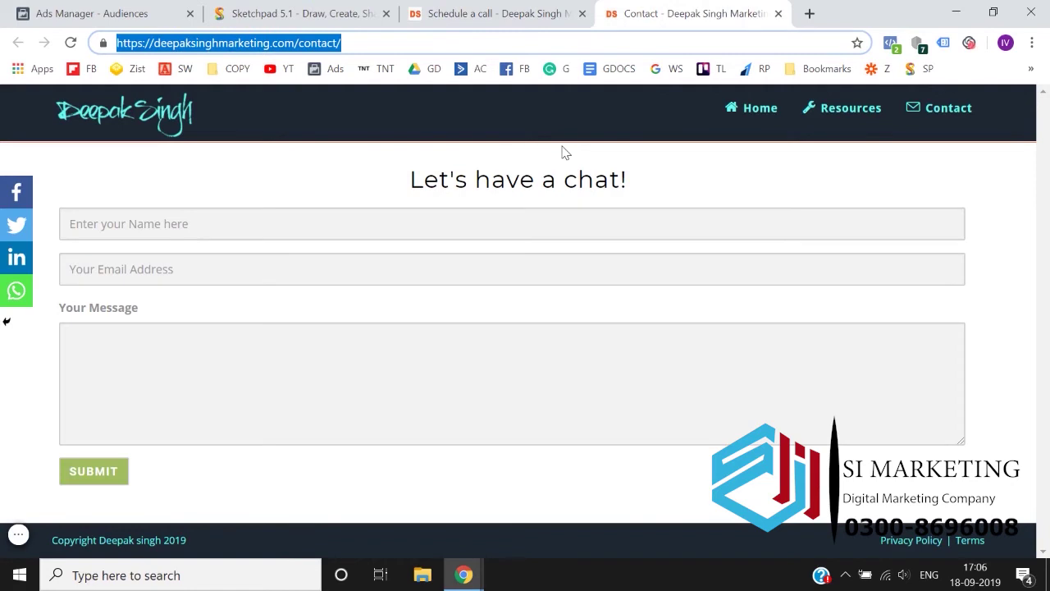
click(105, 10)
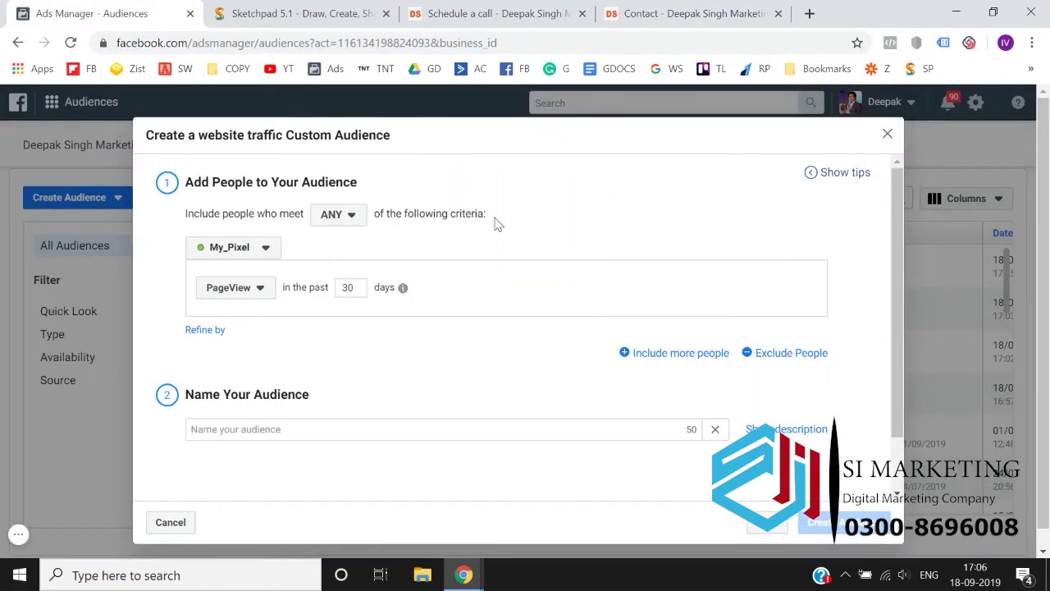
Change the rule to people who visited specific web pages and set the period to the past 180 days.
click(237, 298)
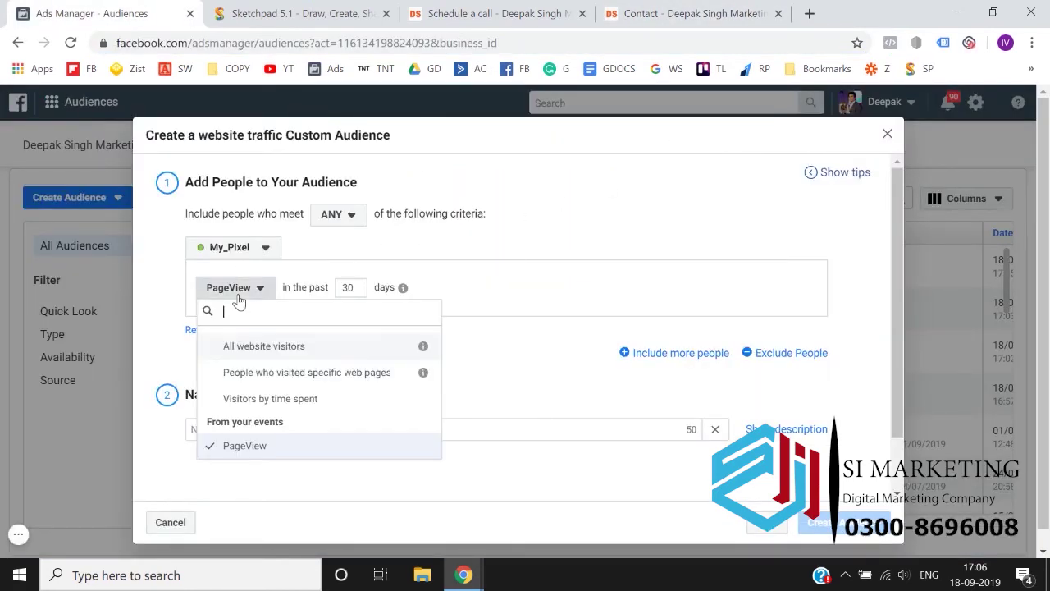
click(238, 373)
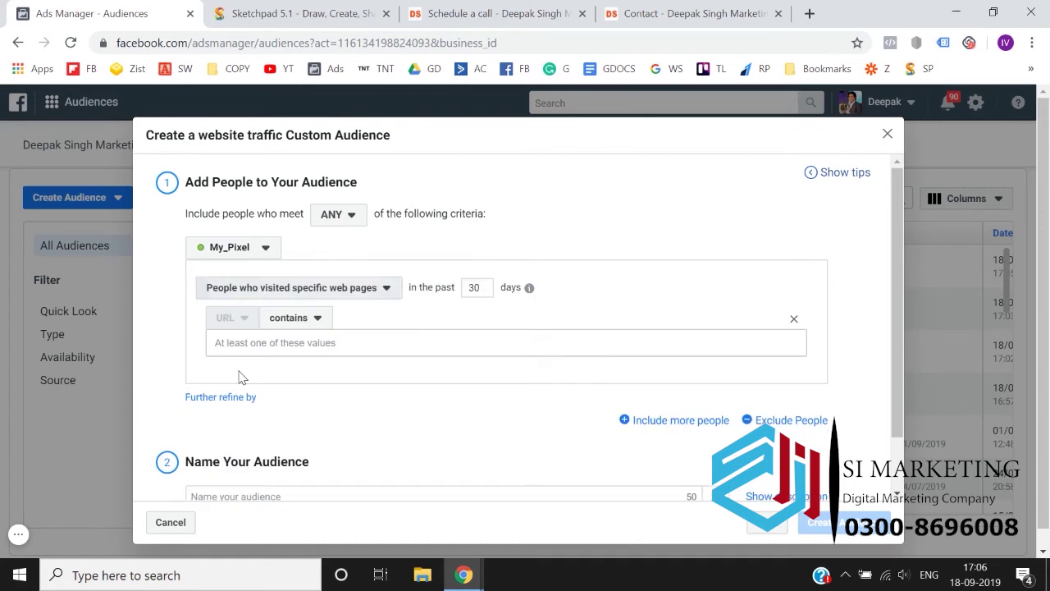
double_click(488, 288)
text(180)
Set the inclusion rule's URL condition to equals and enter the full address of the schedule-a-call page.
click(288, 319)
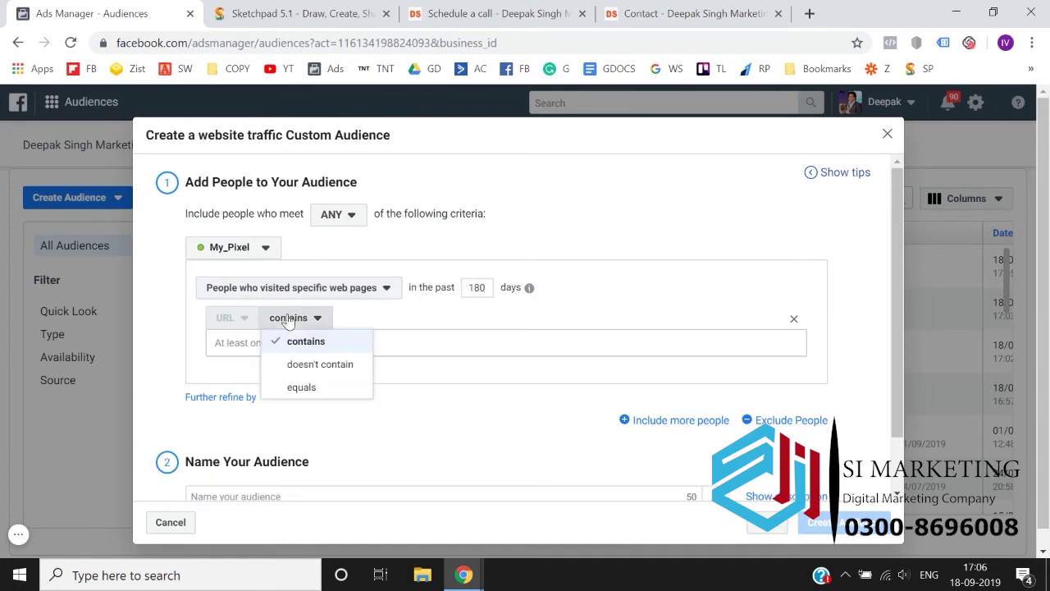
click(298, 387)
click(532, 11)
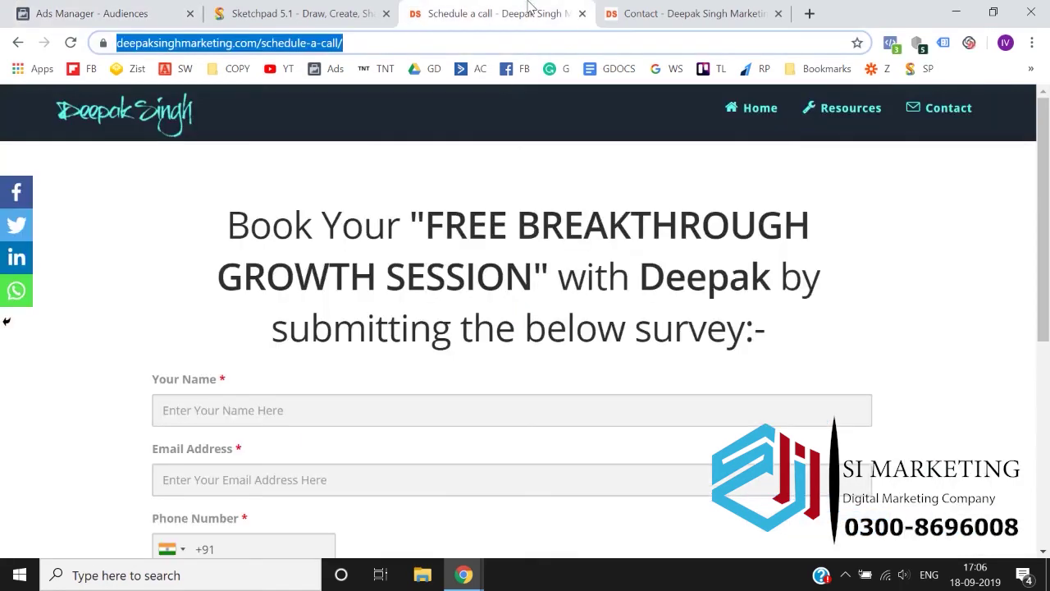
click(92, 14)
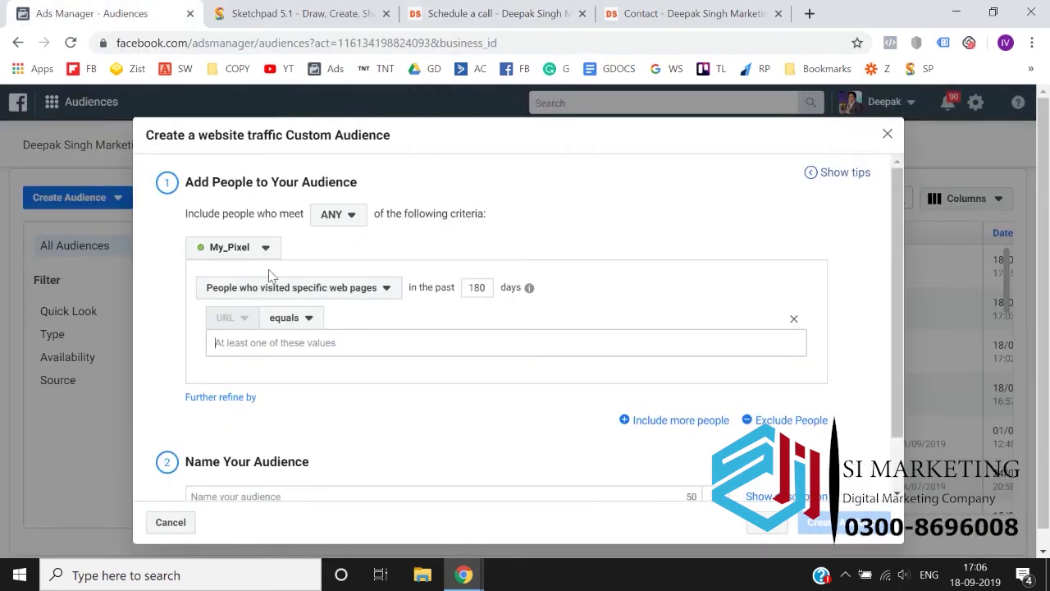
key(ctrl+v)
scroll(377, 400, down, 2)
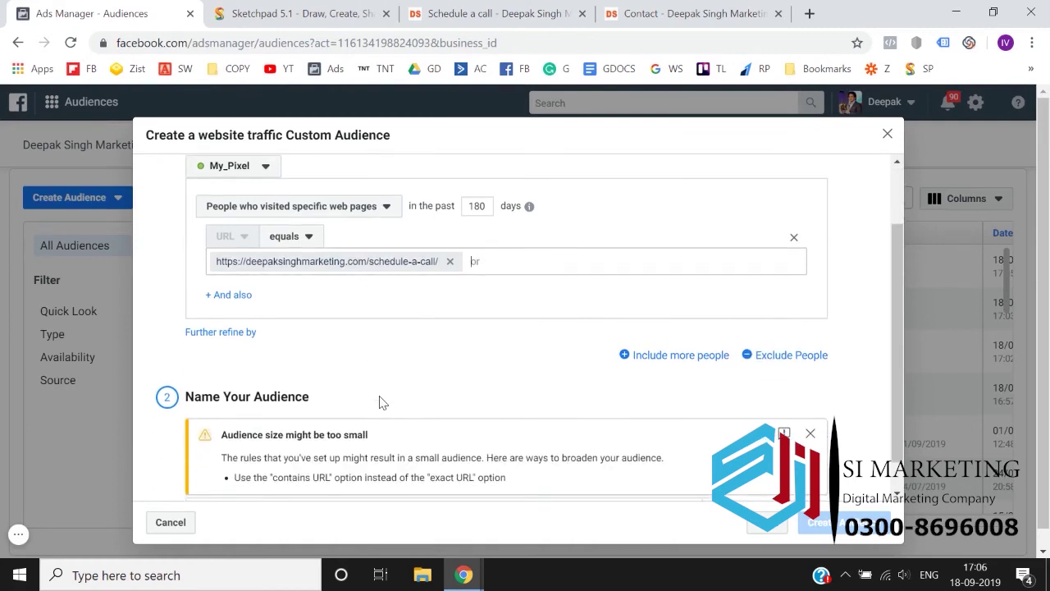
Add a second condition requiring the same URL to also equal the full address of the Contact page.
click(220, 295)
click(296, 402)
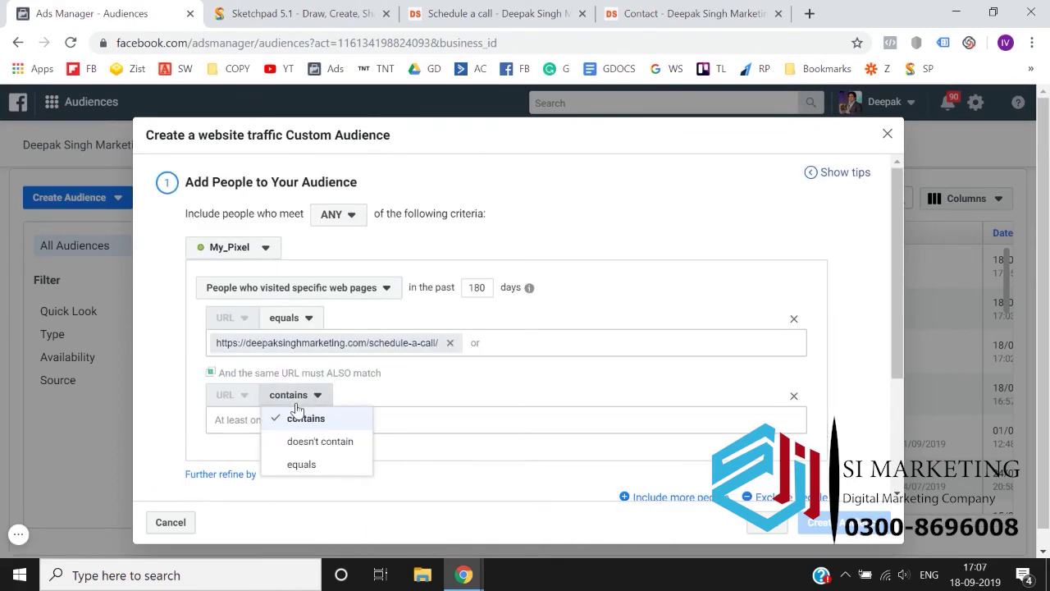
click(301, 465)
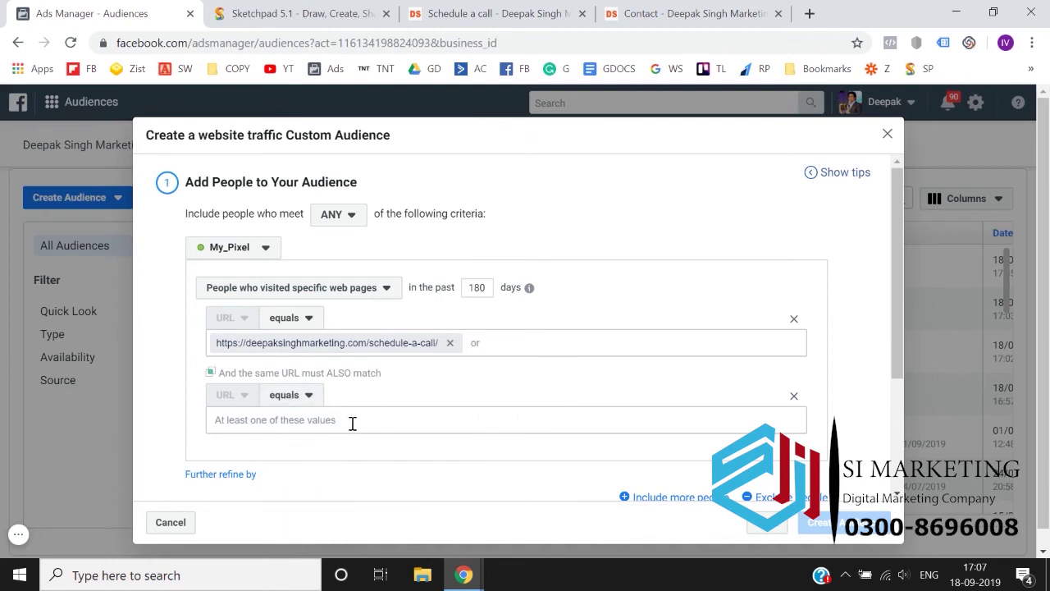
text(https://deepaksinghmarketing.com/contact/)
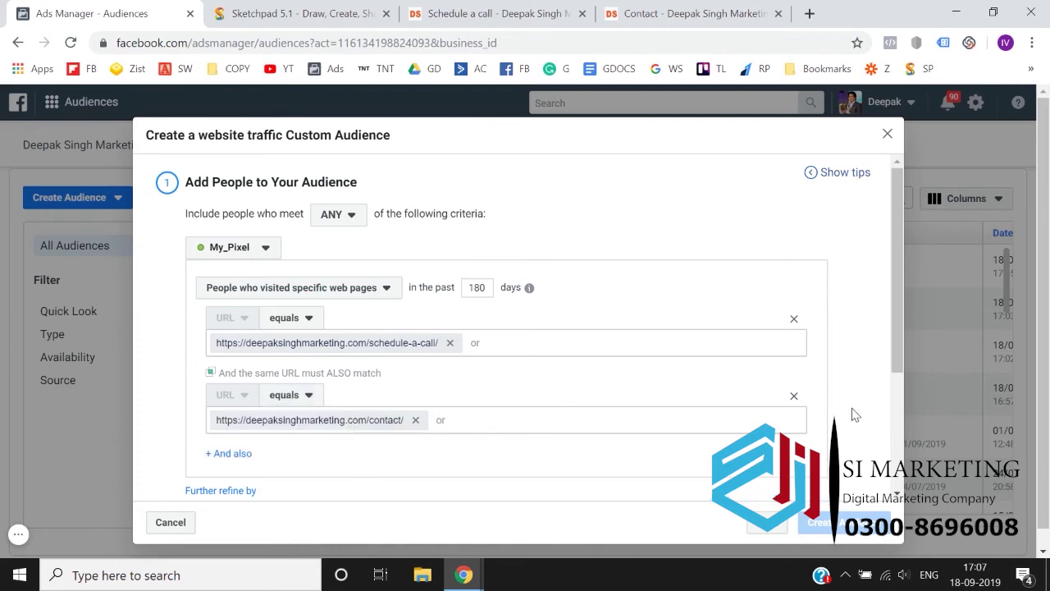
scroll(854, 414, down, 1)
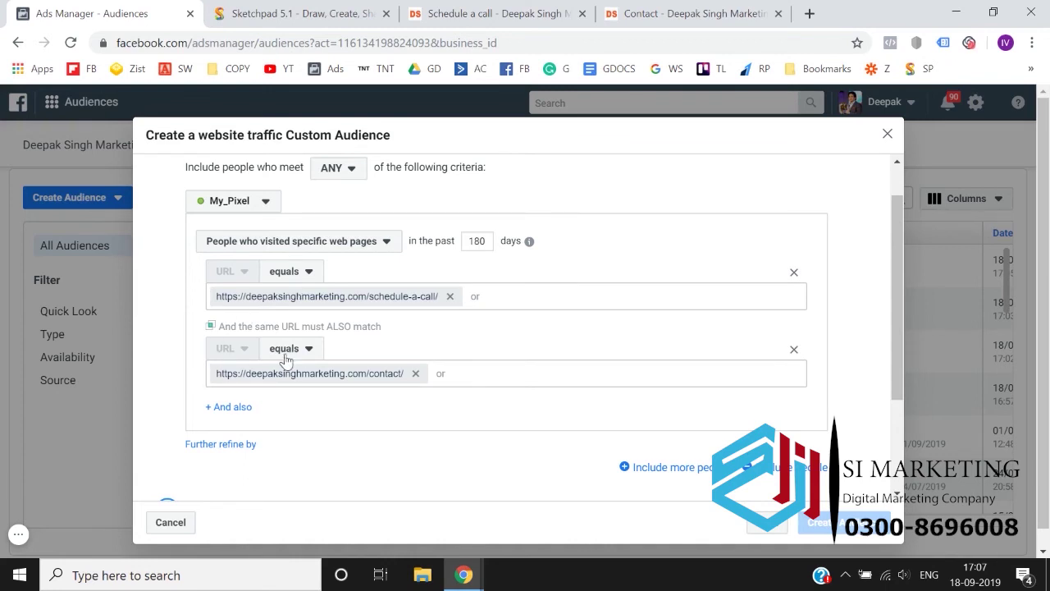
scroll(322, 401, down, 1)
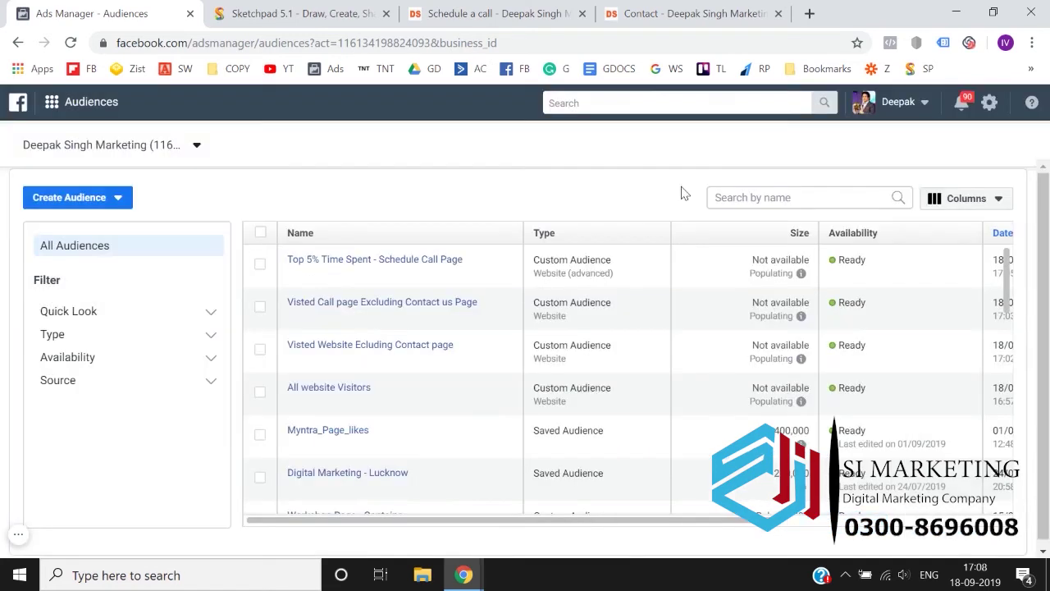
Check the schedule-a-call page, return to Ads Manager and start a new website traffic Custom Audience.
click(492, 13)
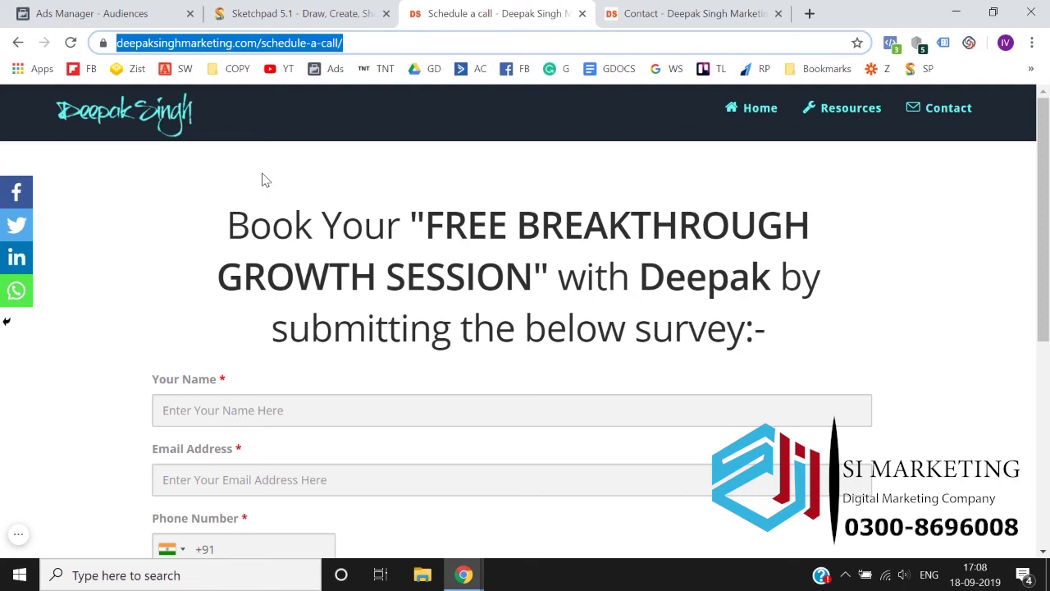
click(92, 13)
click(83, 205)
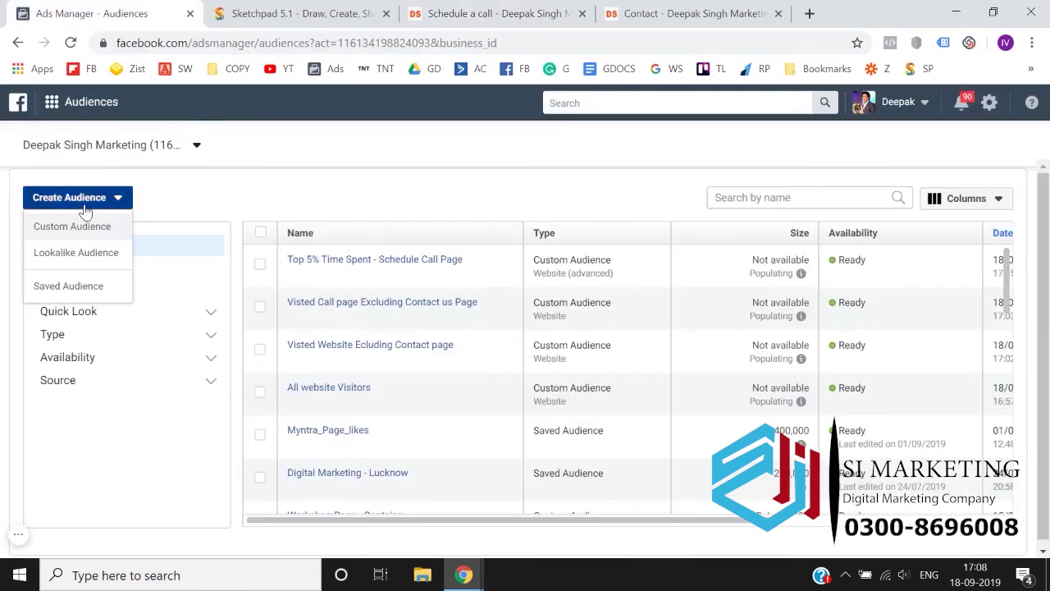
click(85, 225)
click(194, 234)
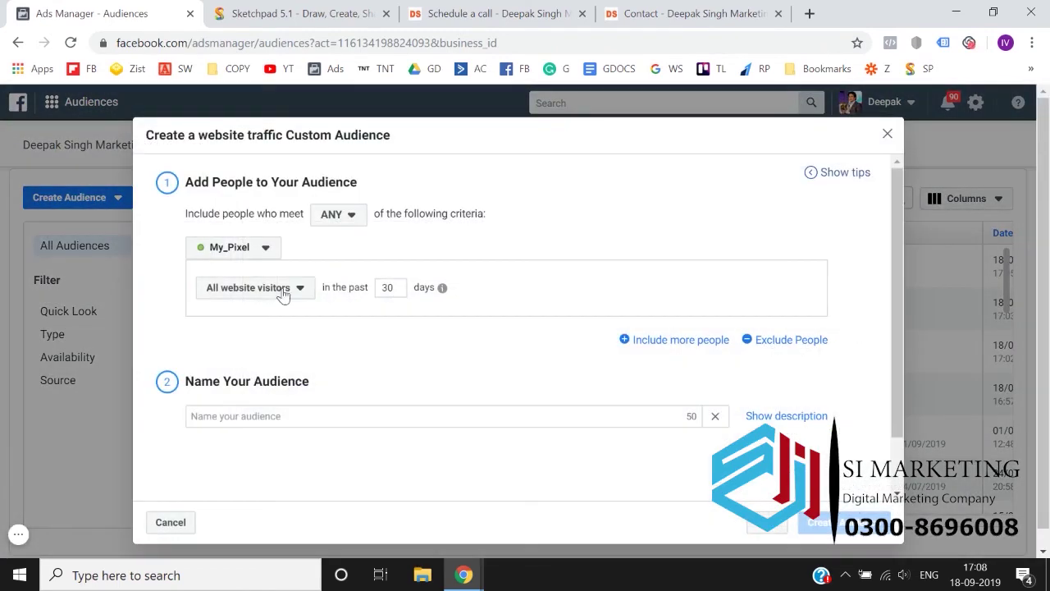
Set the rule to people who visited specific web pages in the past 180 days, with URL equal to the schedule-a-call page's full address.
click(283, 294)
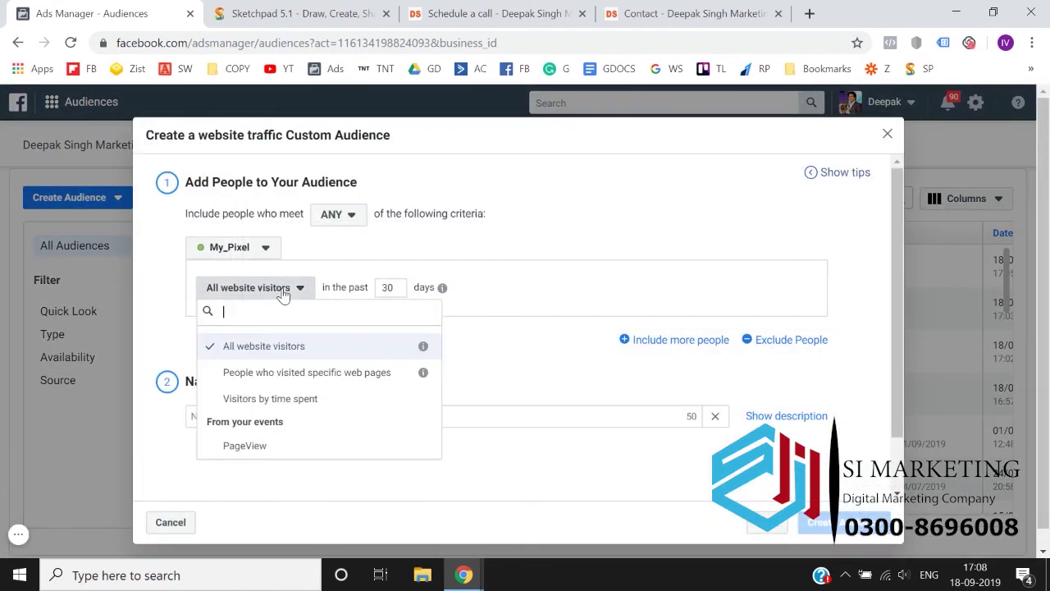
click(276, 373)
double_click(474, 287)
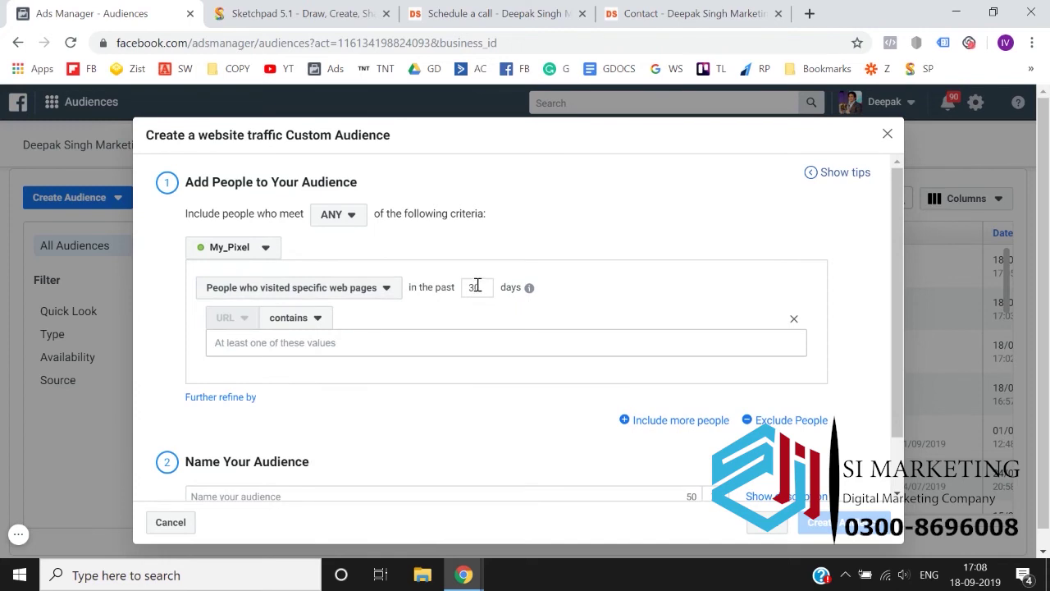
text(180)
click(289, 318)
click(300, 387)
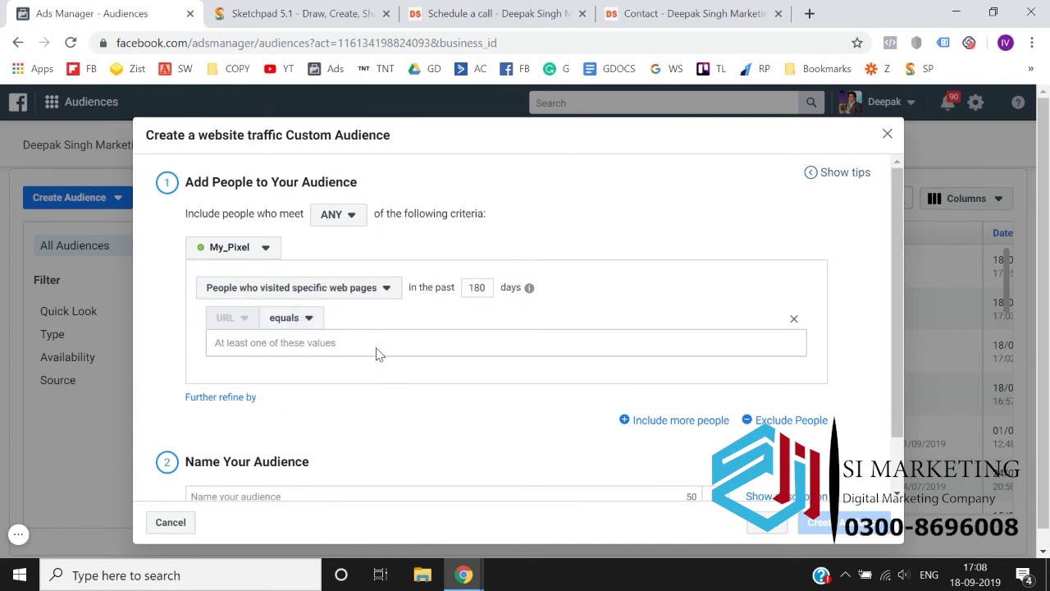
text(https://deepaksinghmarketing.com/schedule-a-call/)
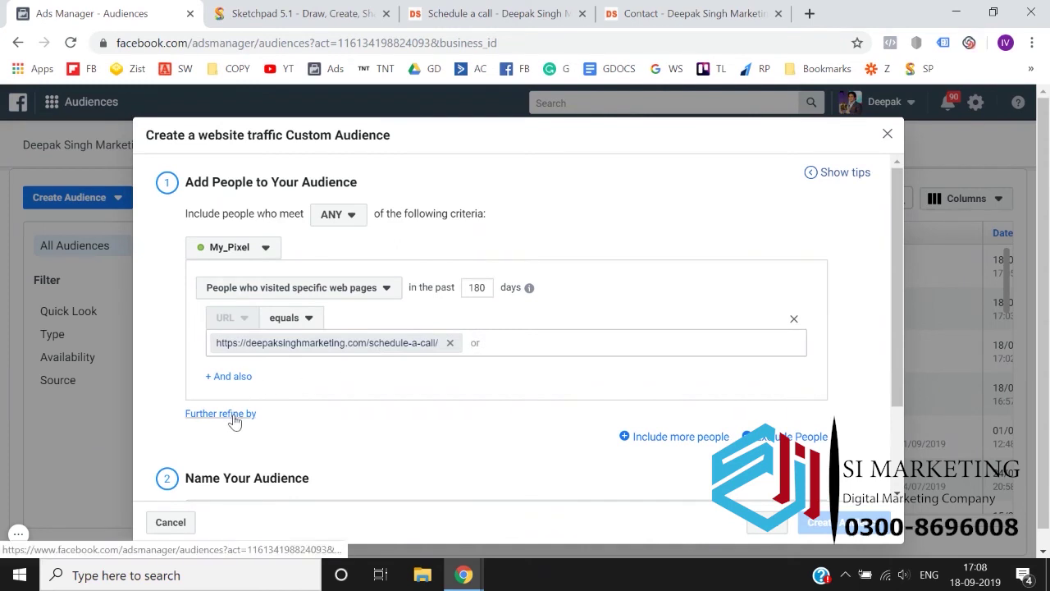
Refine the schedule-a-call page rule by Frequency, greater than or equal to 2.
scroll(237, 419, down, 1)
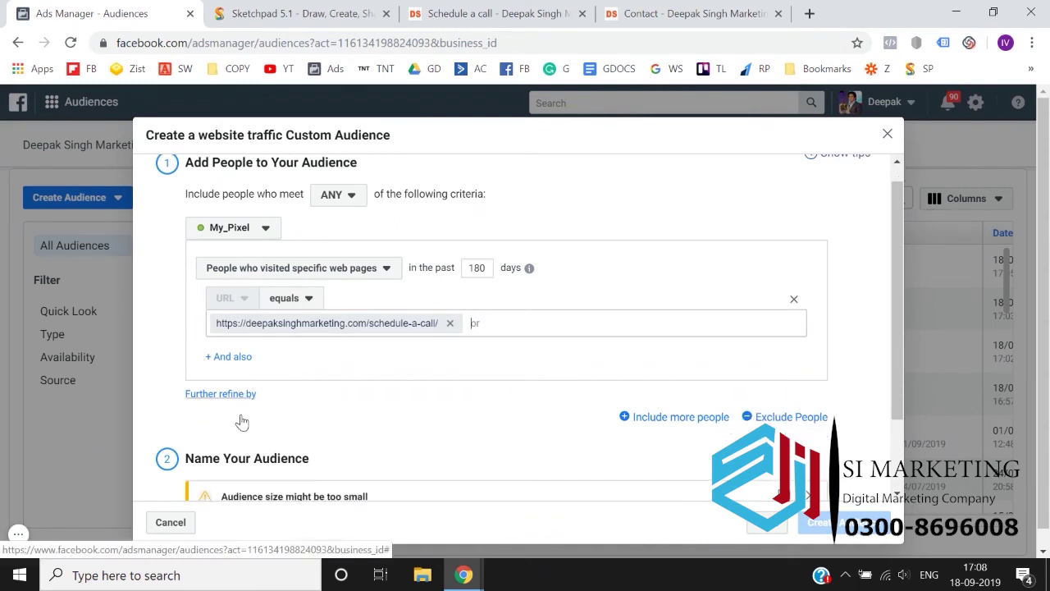
click(234, 398)
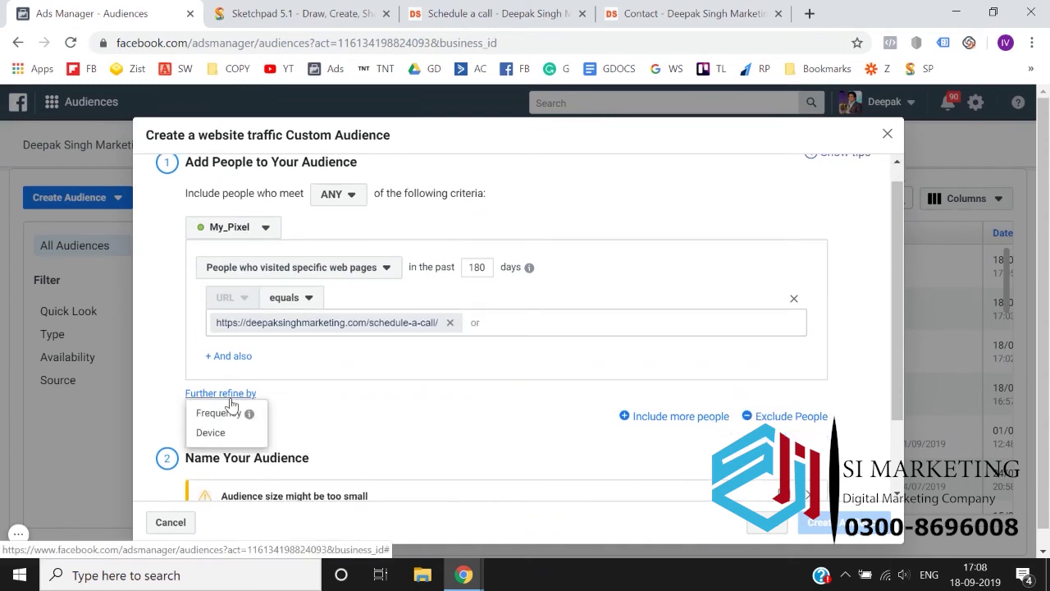
scroll(232, 404, down, 1)
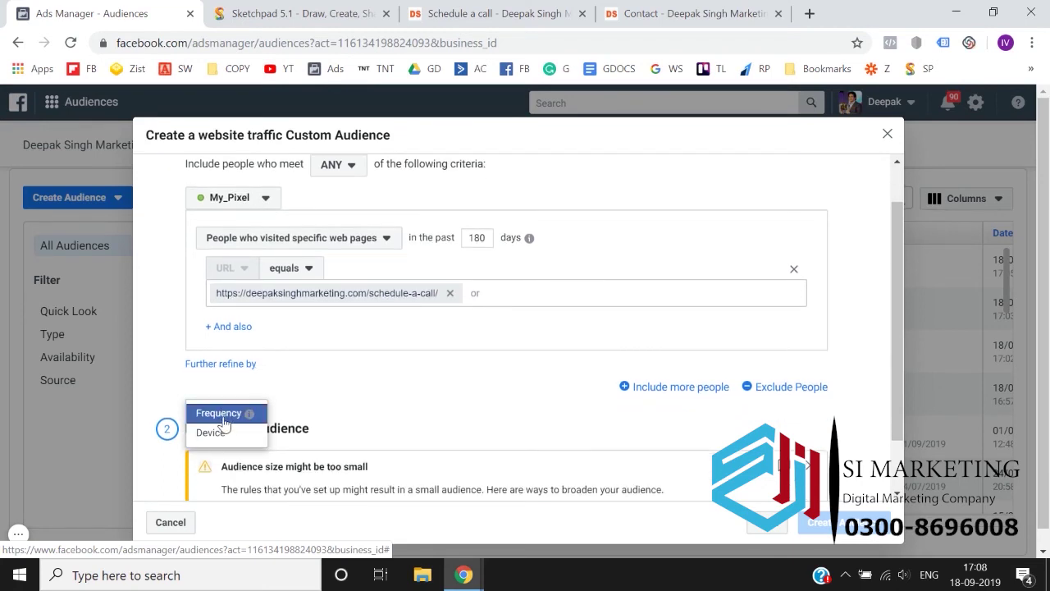
click(223, 418)
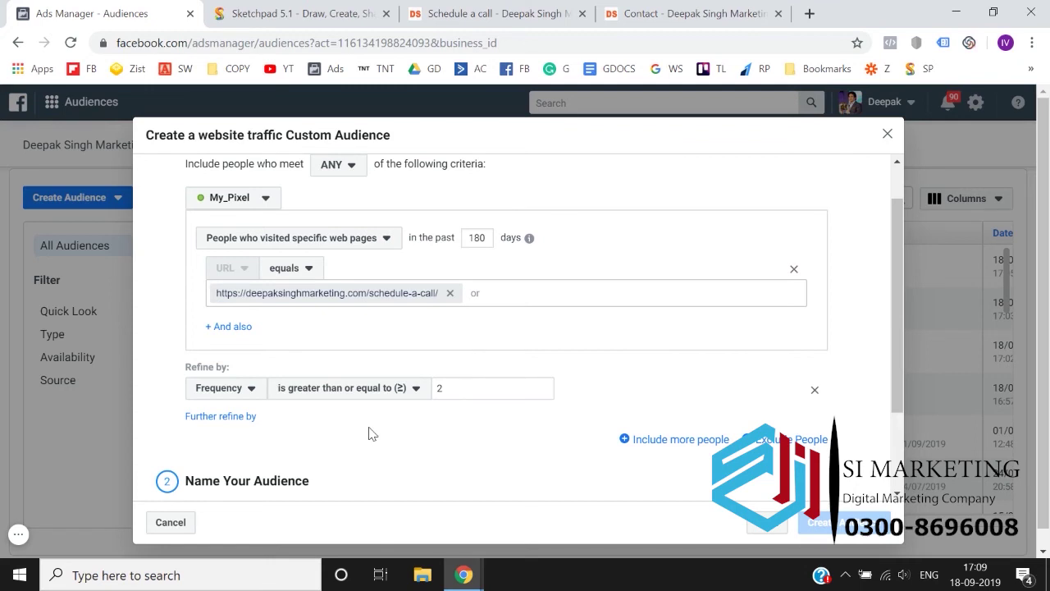
Remove the Frequency refinement and close the audience form without creating the audience.
scroll(485, 394, down, 3)
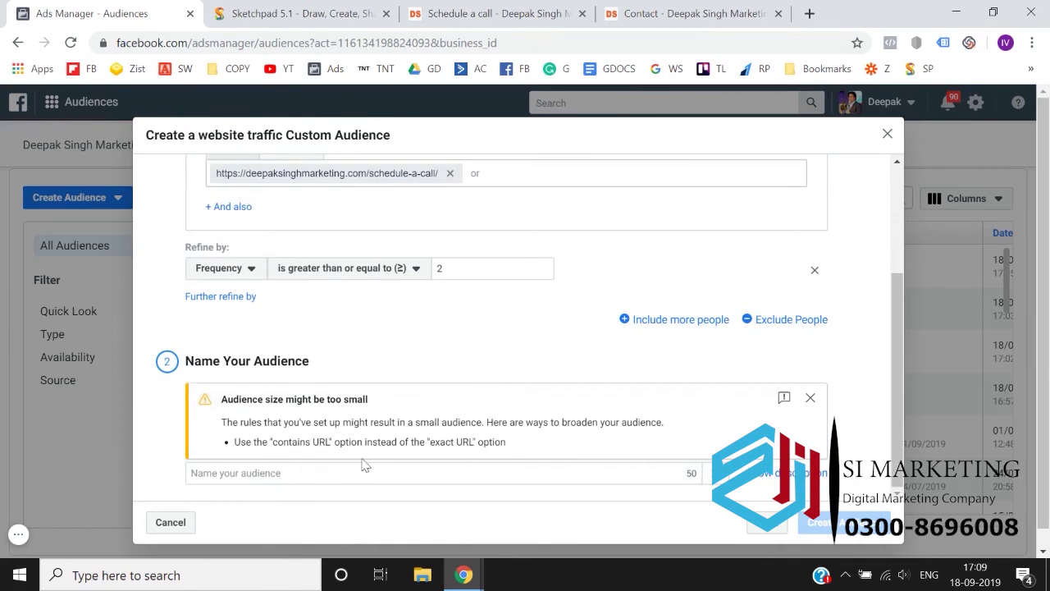
click(340, 475)
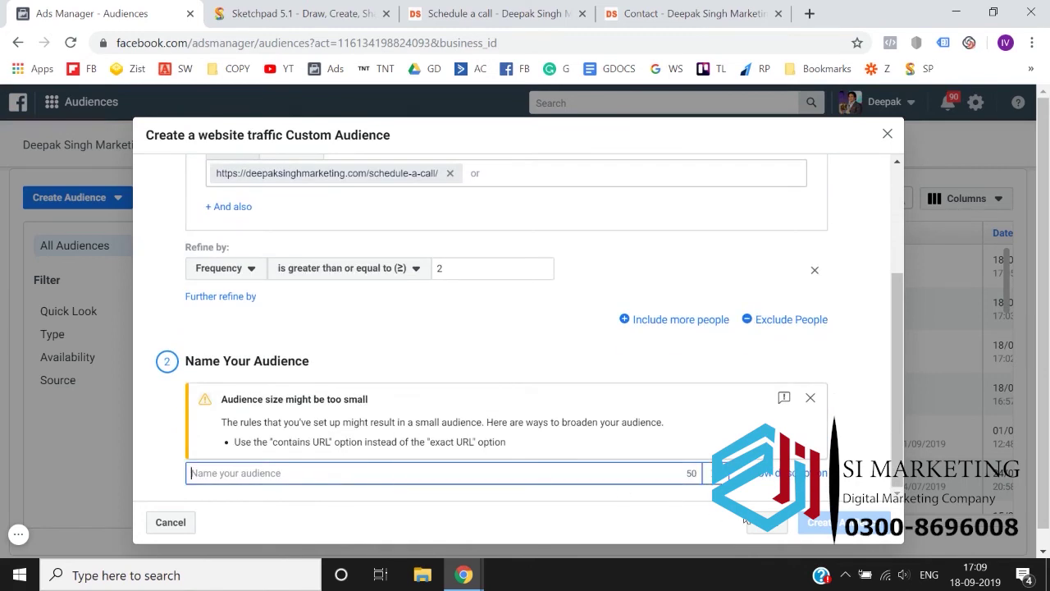
click(482, 348)
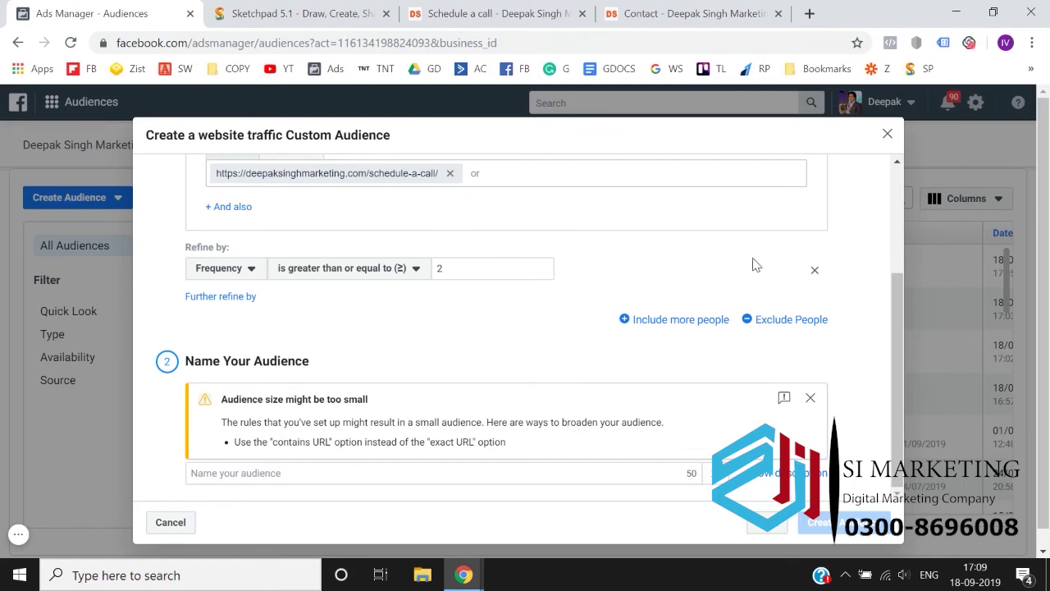
click(815, 270)
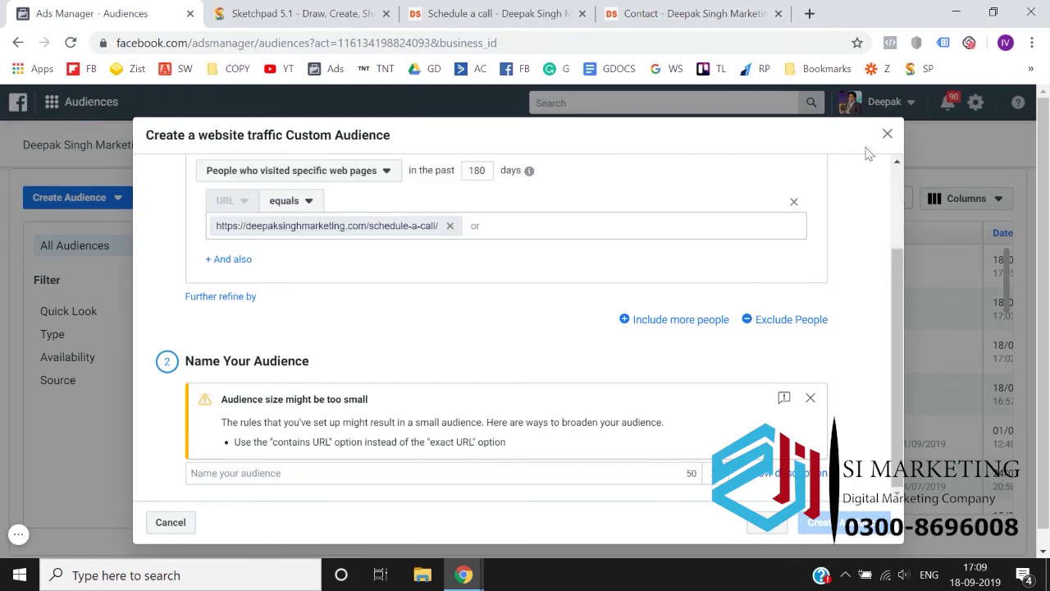
click(888, 134)
Review the schedule-a-call page and the Contact page, and return to the audience list in Ads Manager.
click(493, 13)
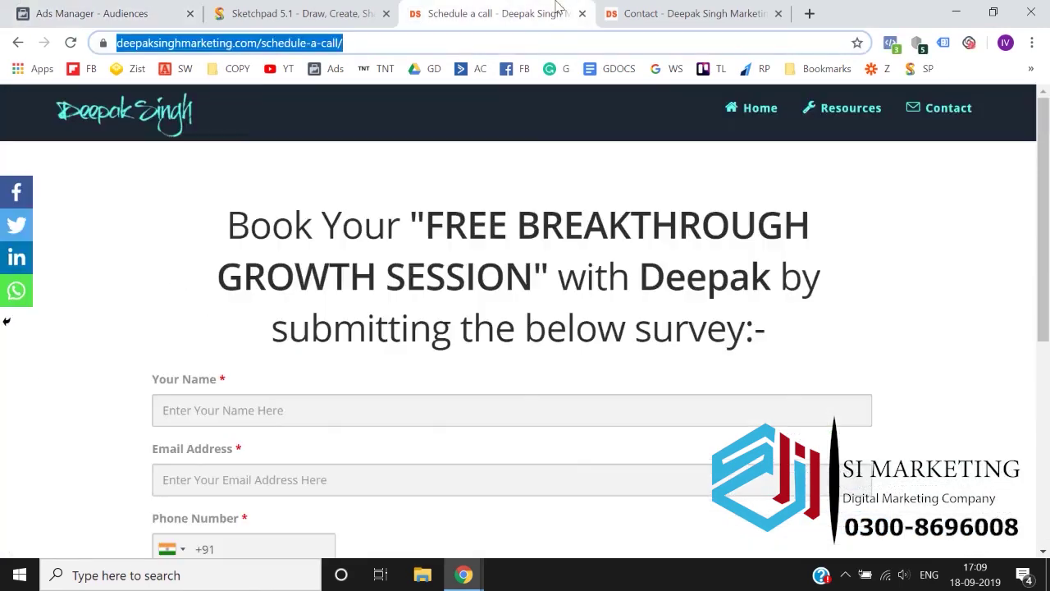
click(653, 10)
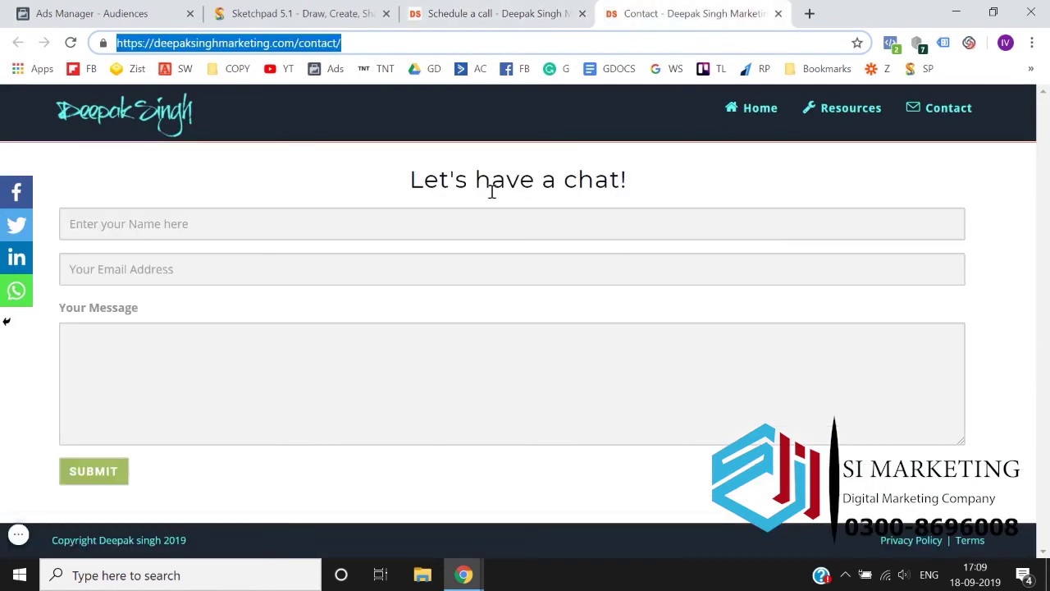
click(492, 13)
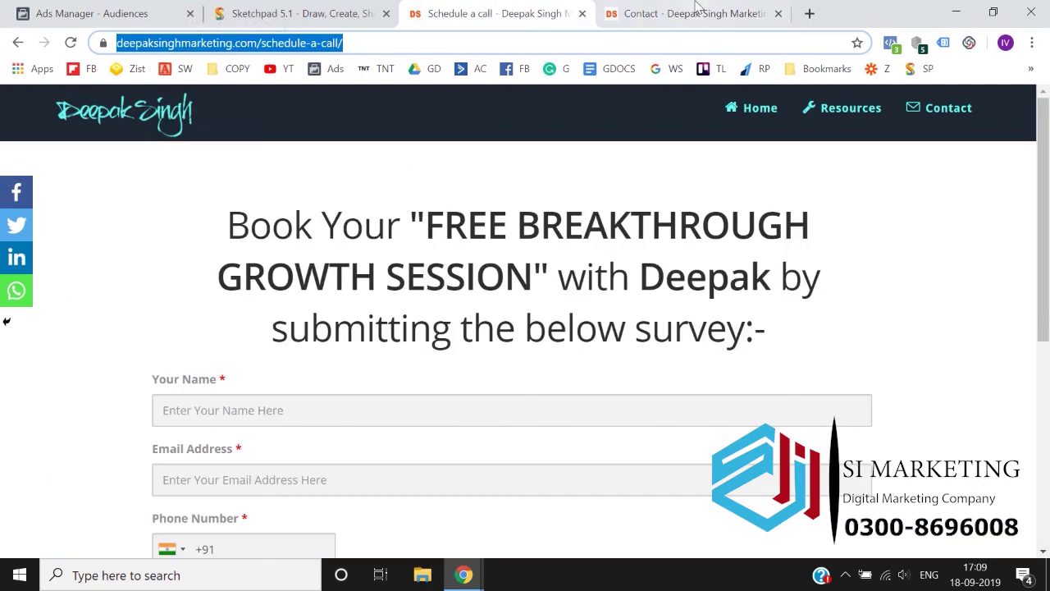
click(696, 8)
click(141, 12)
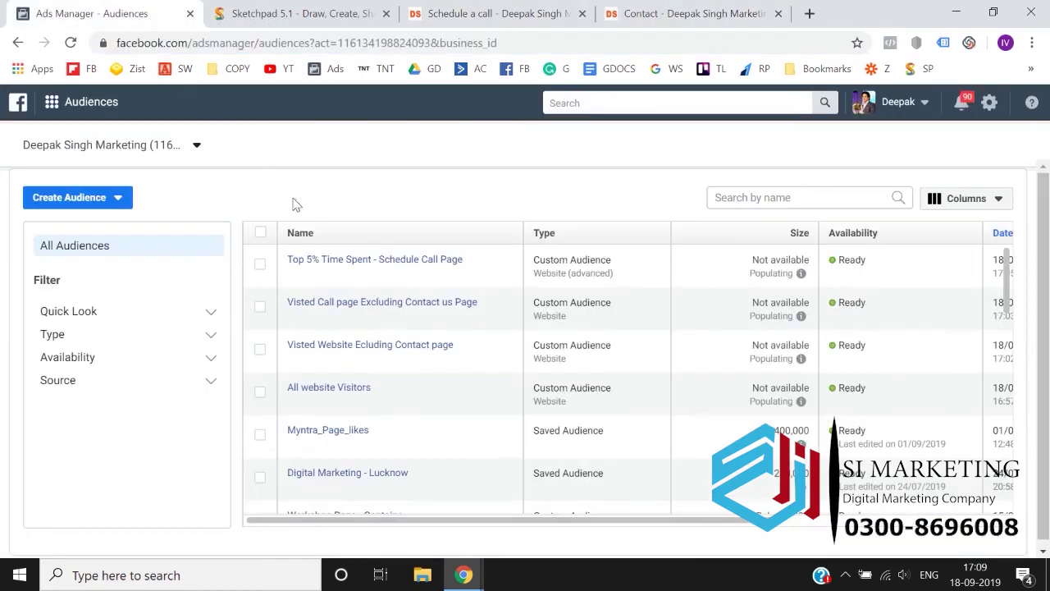
Start a new website traffic Custom Audience of people who visited specific web pages in the past 180 days.
click(69, 198)
click(72, 230)
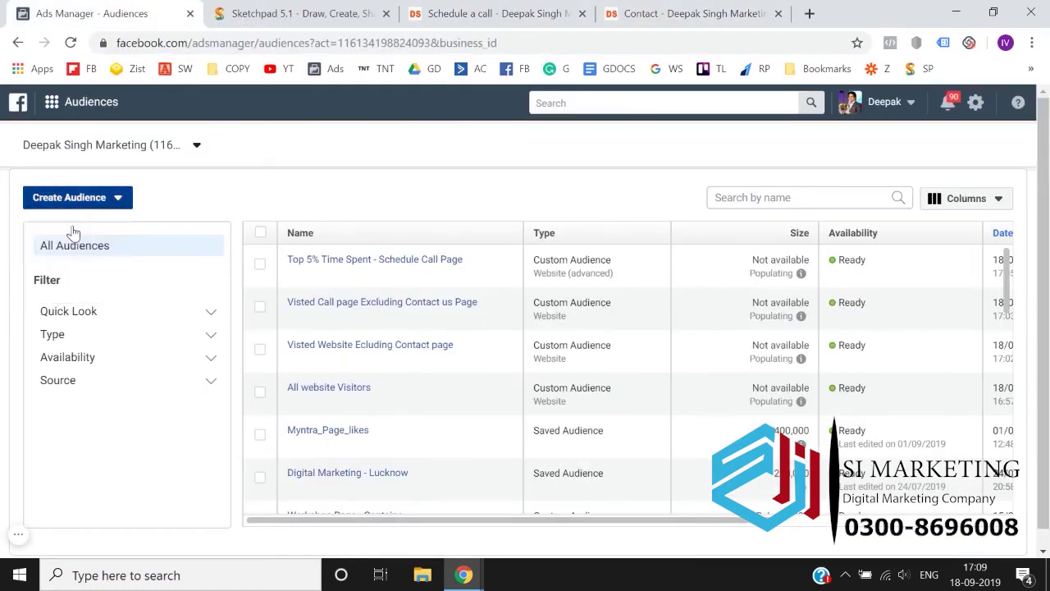
click(232, 244)
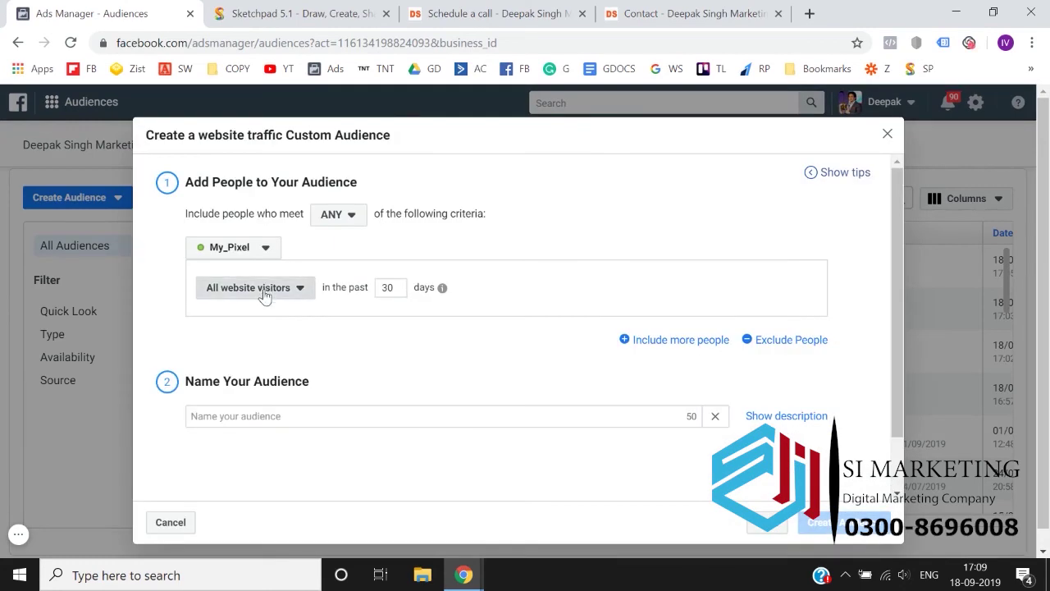
click(265, 294)
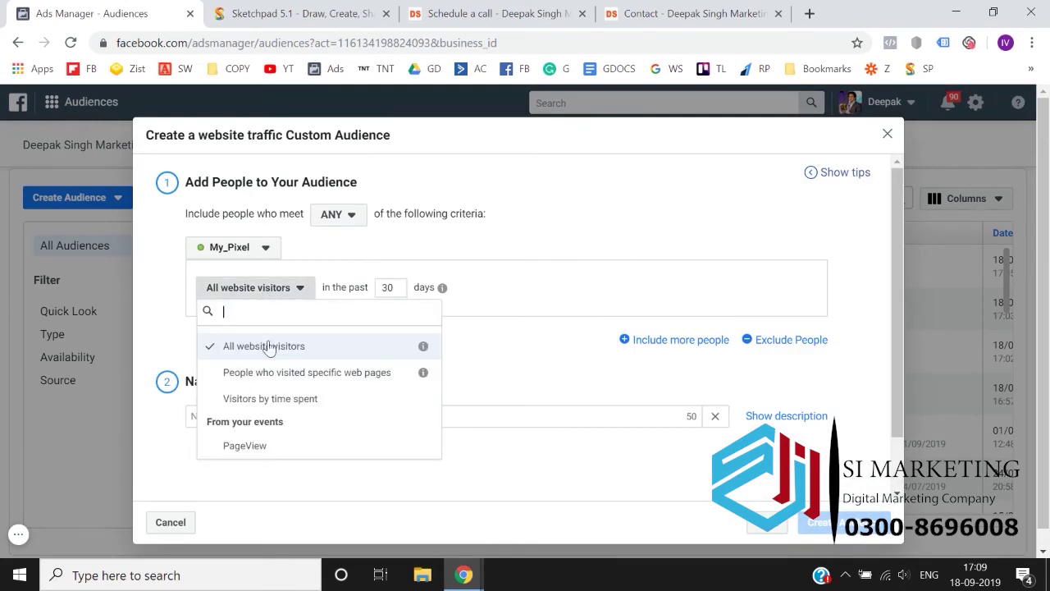
click(268, 376)
double_click(483, 288)
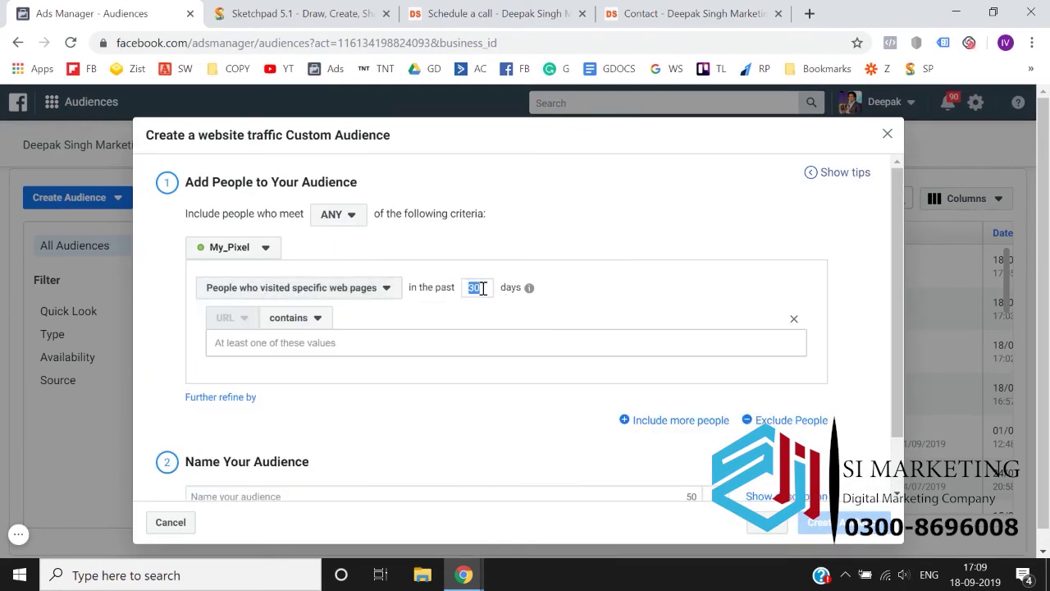
text(180)
Set the URL condition to equals and enter the full address copied from the schedule-a-call page.
click(285, 320)
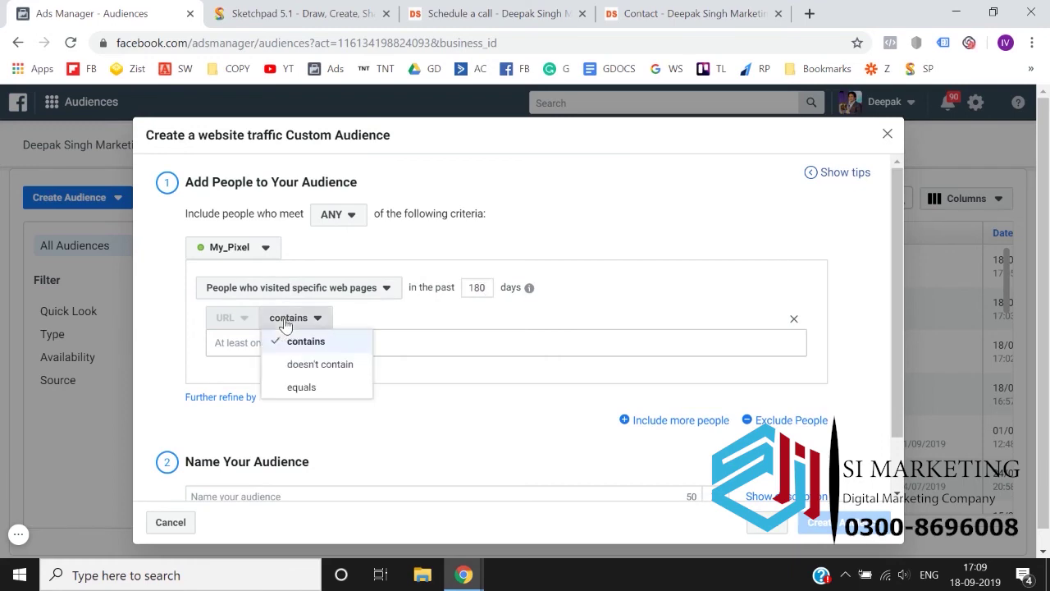
click(282, 386)
click(439, 12)
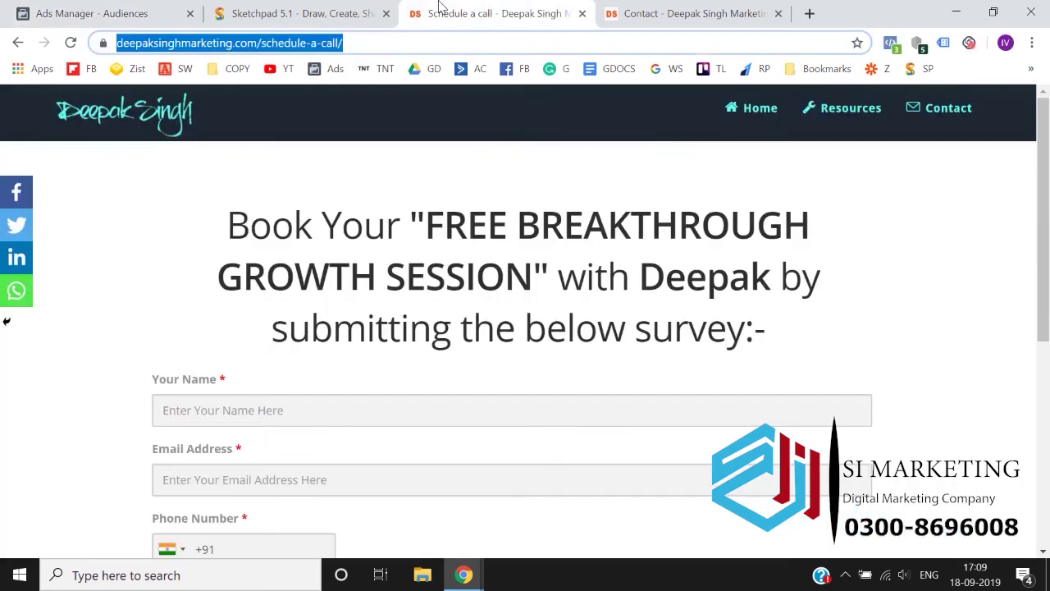
click(144, 11)
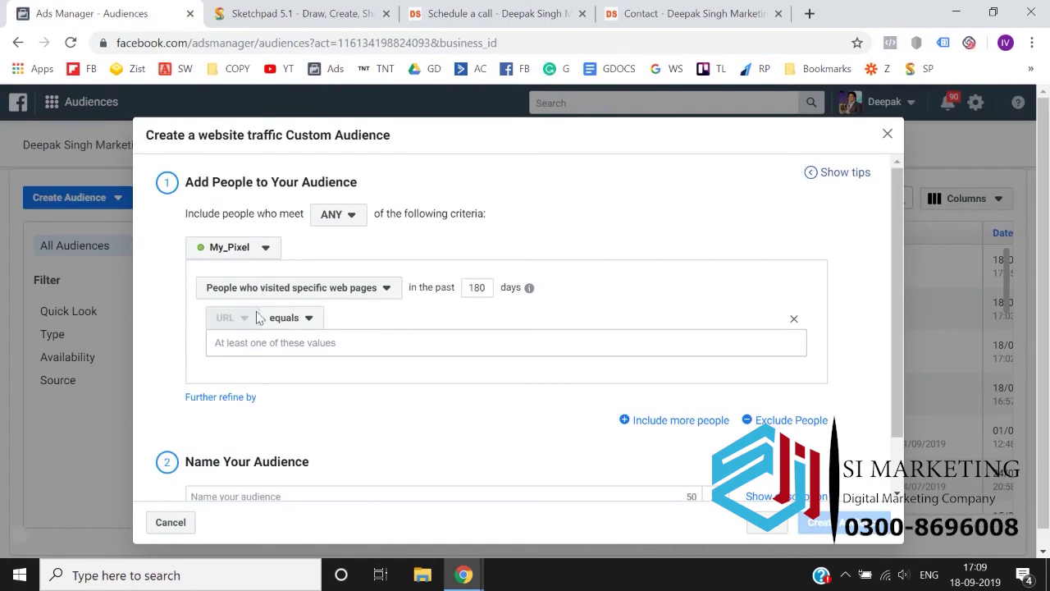
click(267, 342)
text(https://deepaksinghmarketing.com/schedule-a-call/)
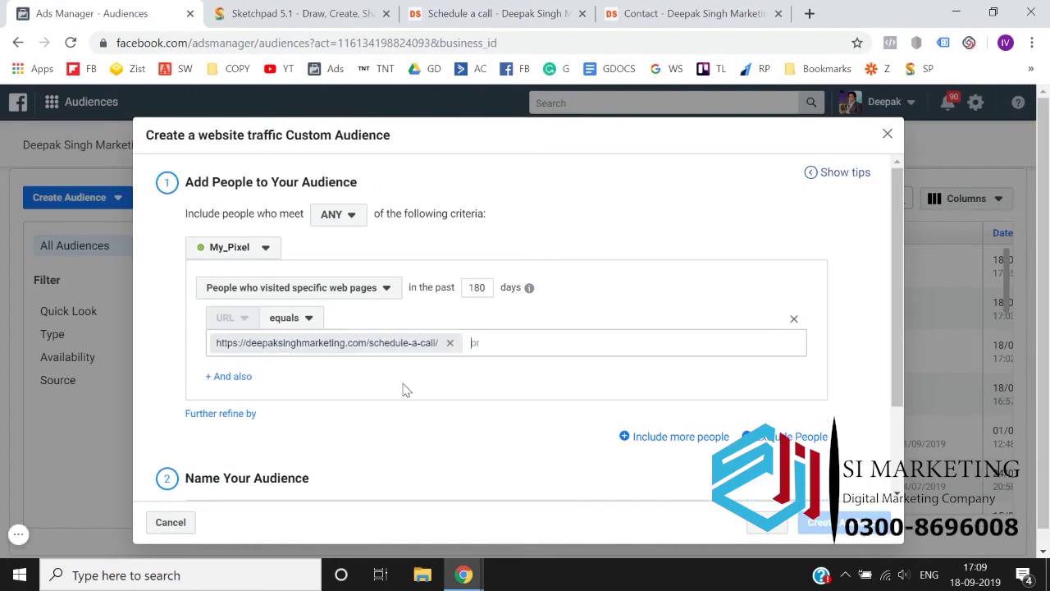
Include a second group of people who visited specific web pages in the past 180 days.
scroll(403, 389, down, 1)
click(661, 401)
scroll(364, 370, down, 2)
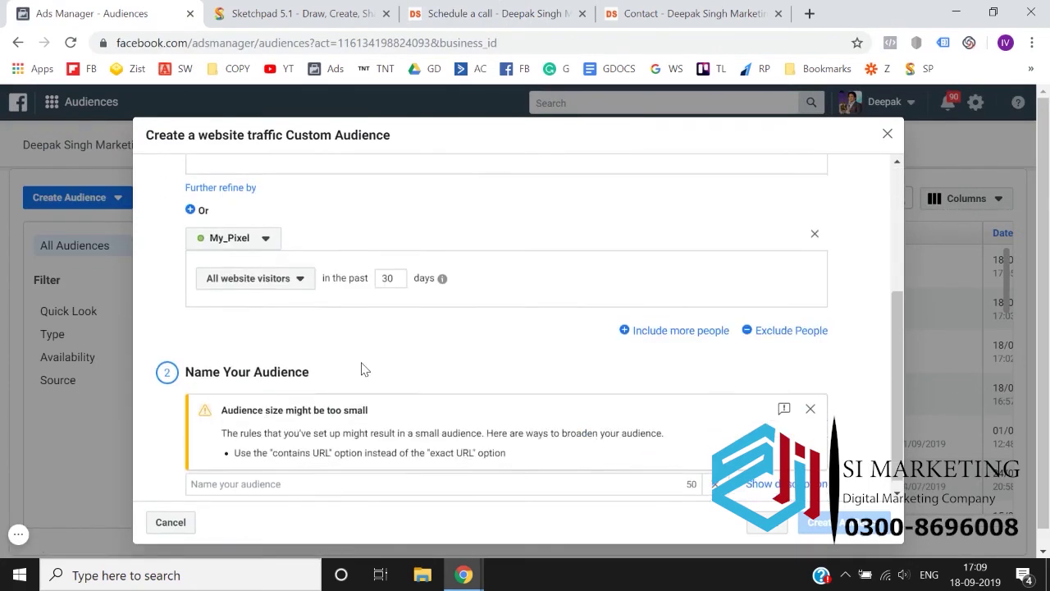
click(270, 280)
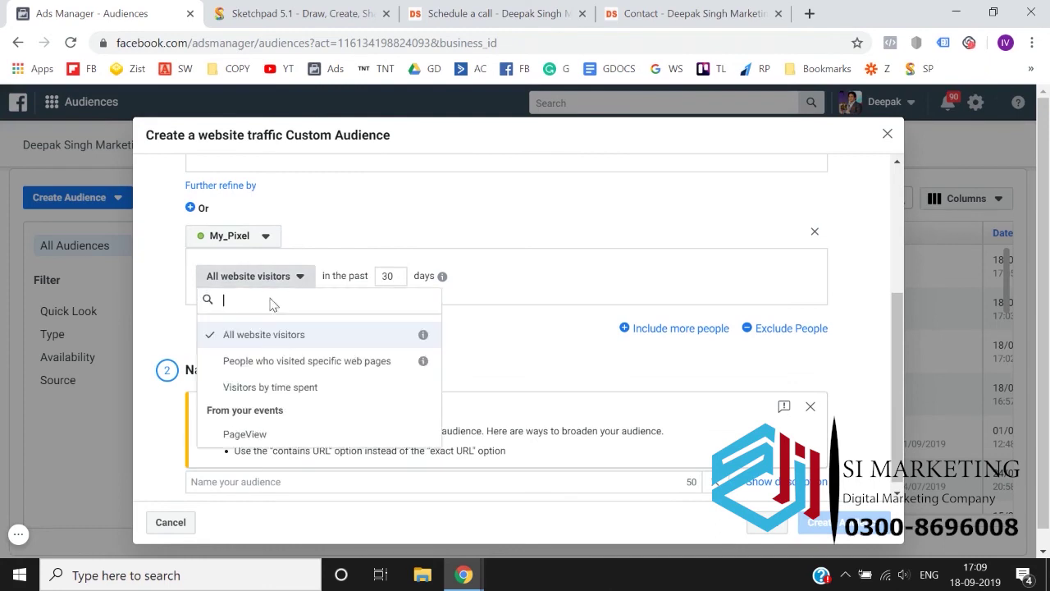
click(286, 371)
double_click(479, 277)
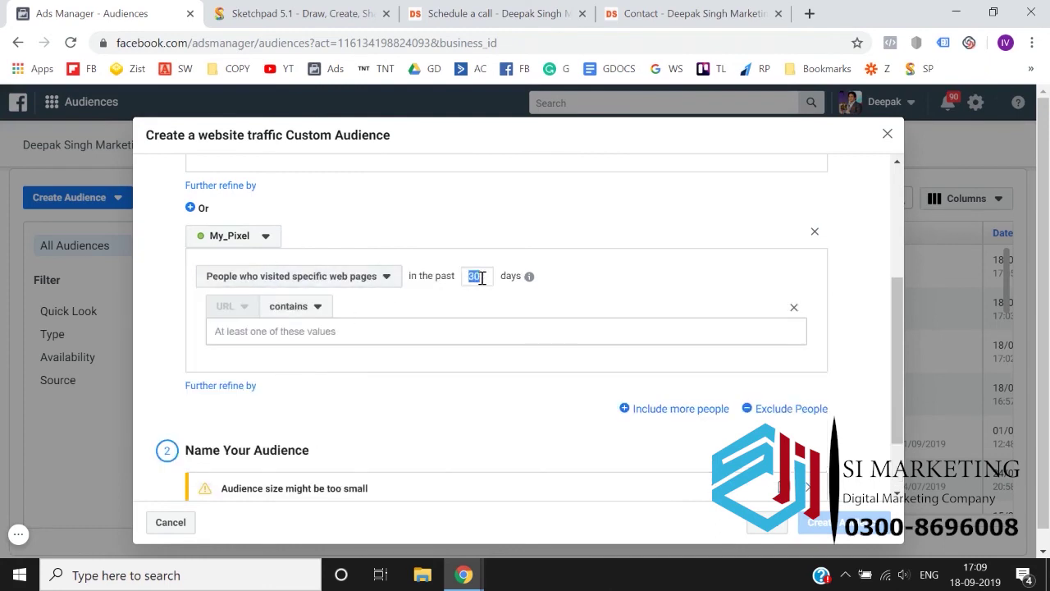
text(180)
Set the second group's URL condition to equals and enter the full address copied from the Contact page.
click(275, 313)
click(296, 375)
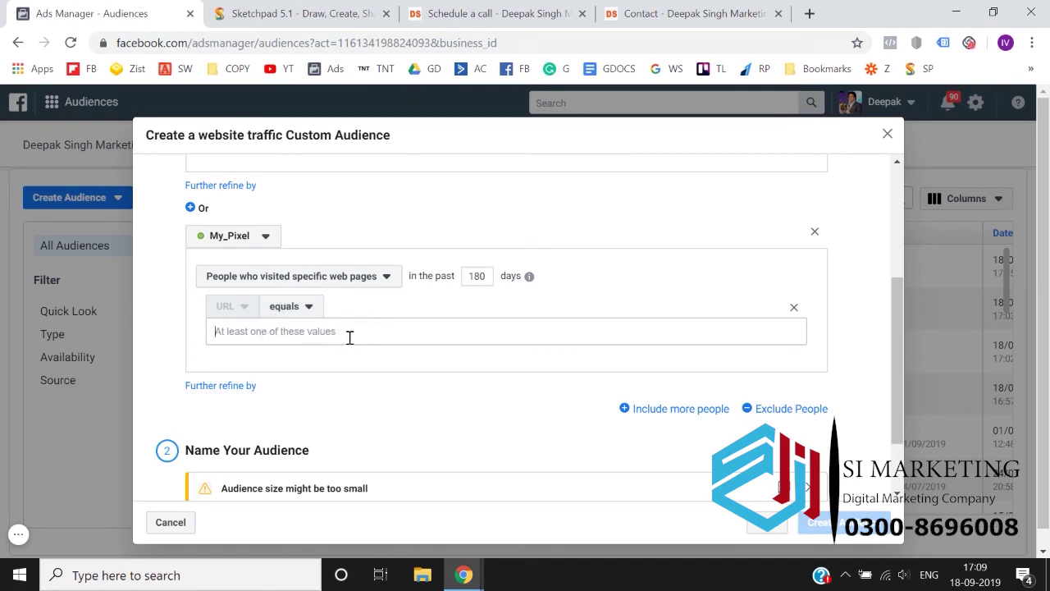
click(684, 12)
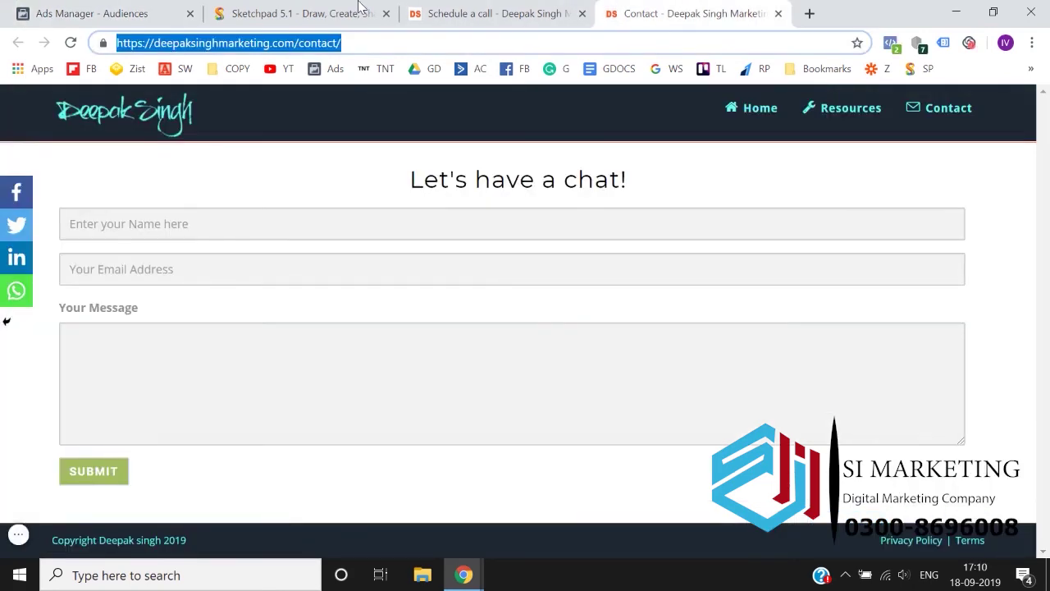
click(92, 13)
text(https://deepaksinghmarketing.com/contact/)
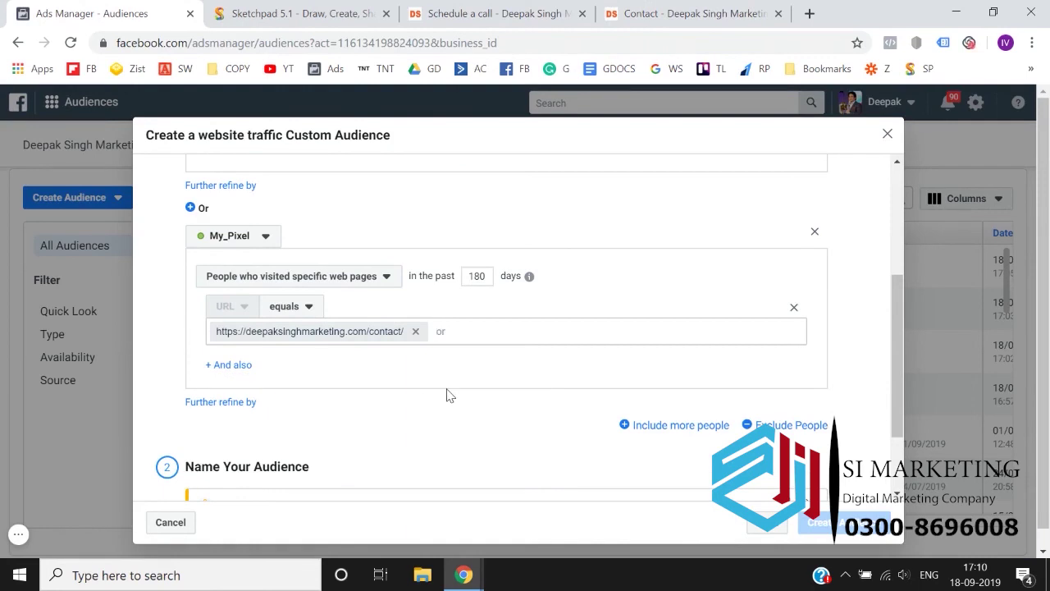
Review the URL conditions of both included groups and close the audience form without creating the audience.
scroll(449, 396, up, 3)
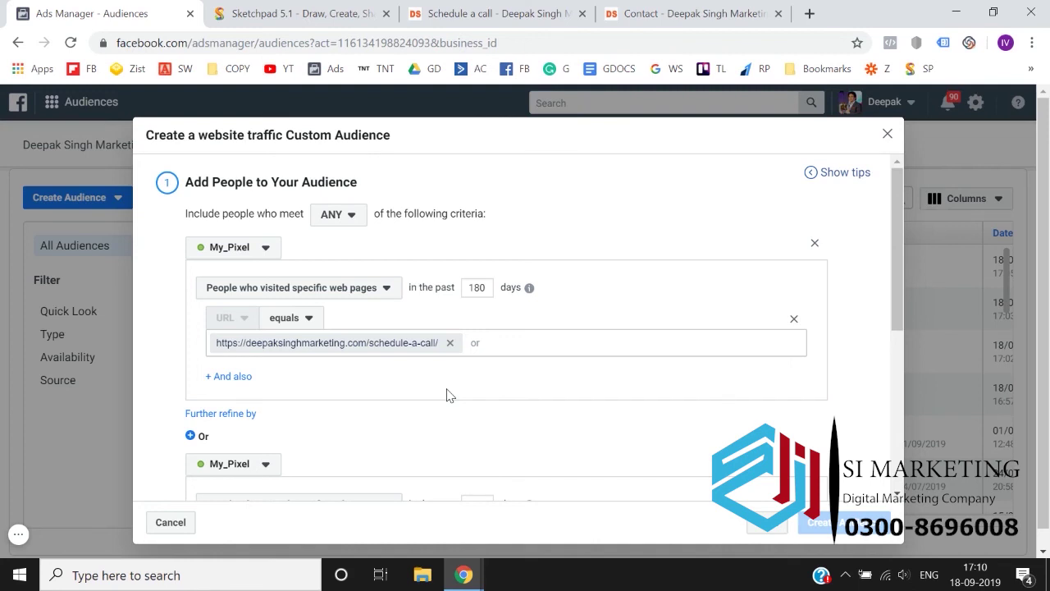
scroll(450, 396, down, 2)
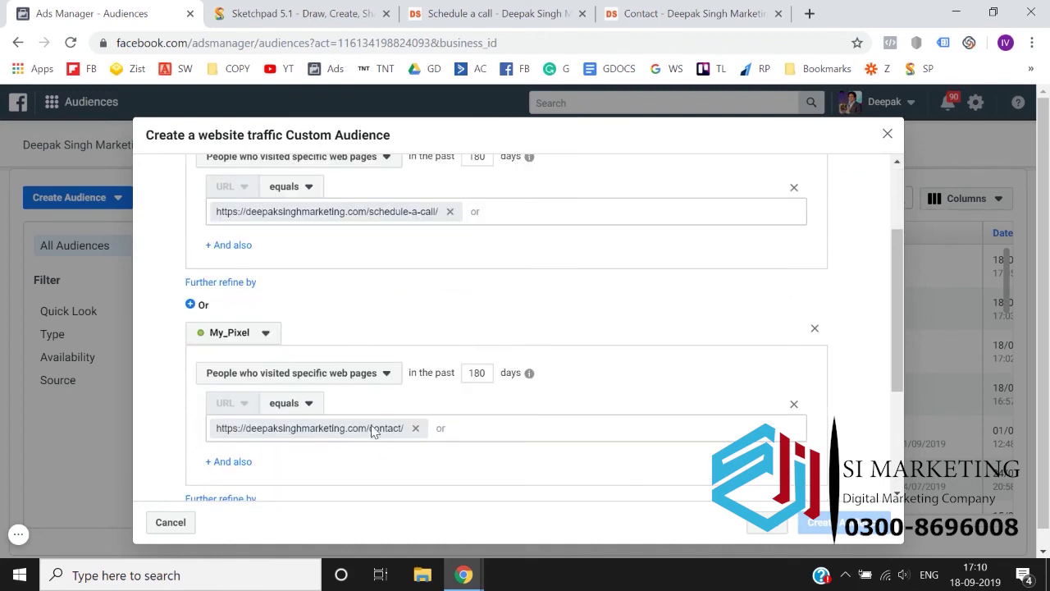
scroll(373, 437, down, 2)
scroll(373, 438, up, 4)
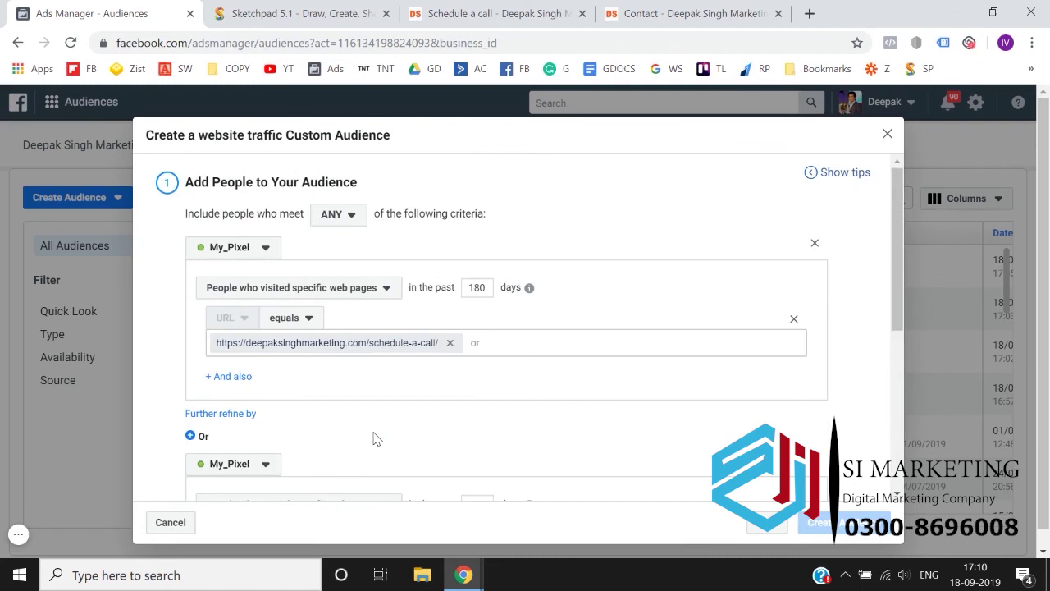
scroll(375, 439, down, 4)
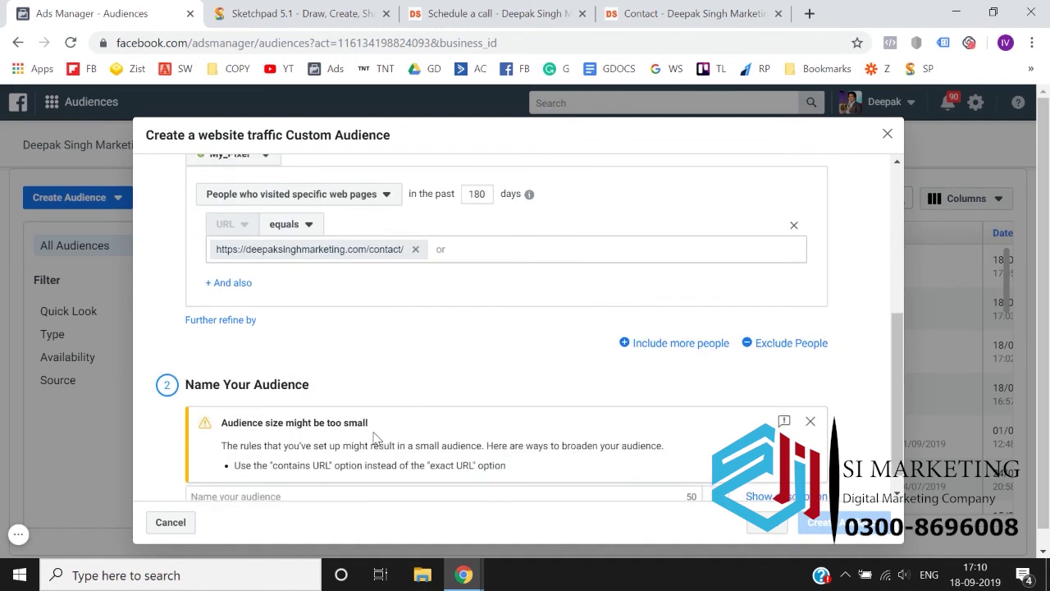
scroll(376, 439, up, 4)
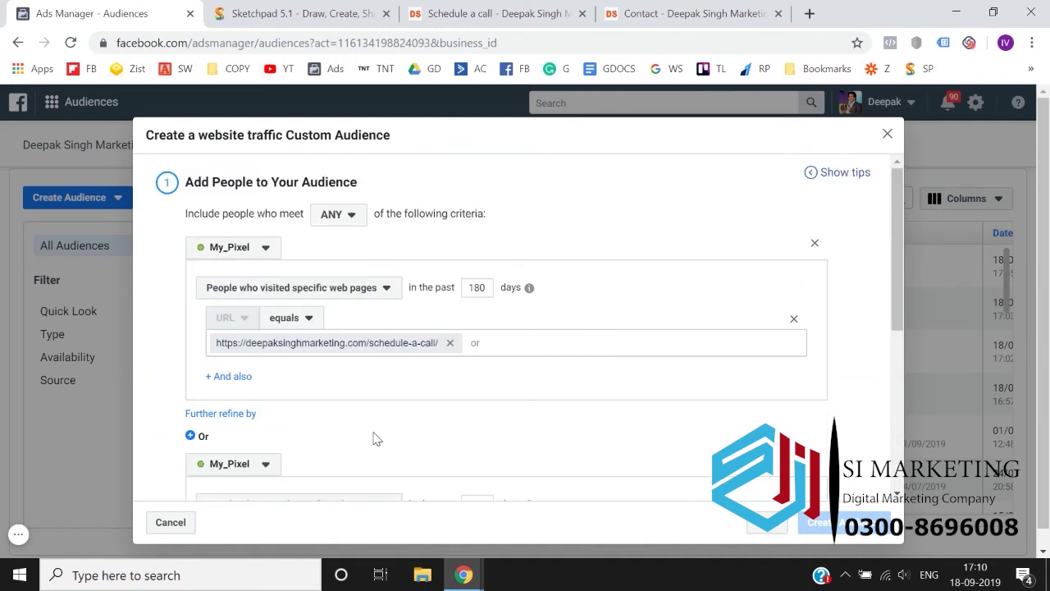
scroll(376, 439, down, 1)
scroll(376, 439, up, 1)
click(887, 133)
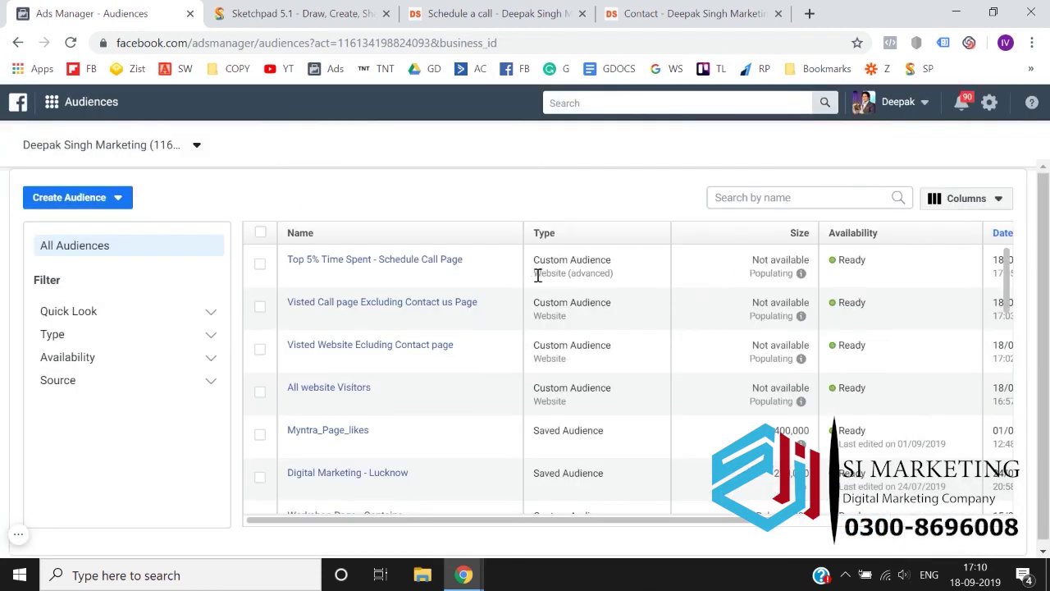
Examine the size status of the new audiences and the older workshop page audiences in the list.
mouse_move(801, 274)
scroll(743, 322, down, 3)
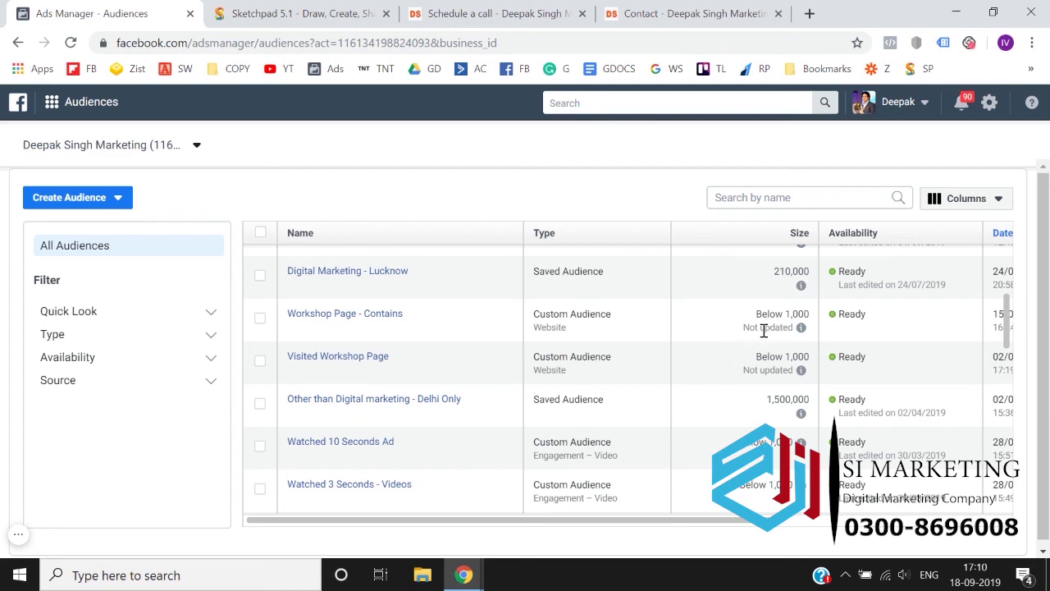
mouse_move(408, 318)
scroll(782, 316, up, 3)
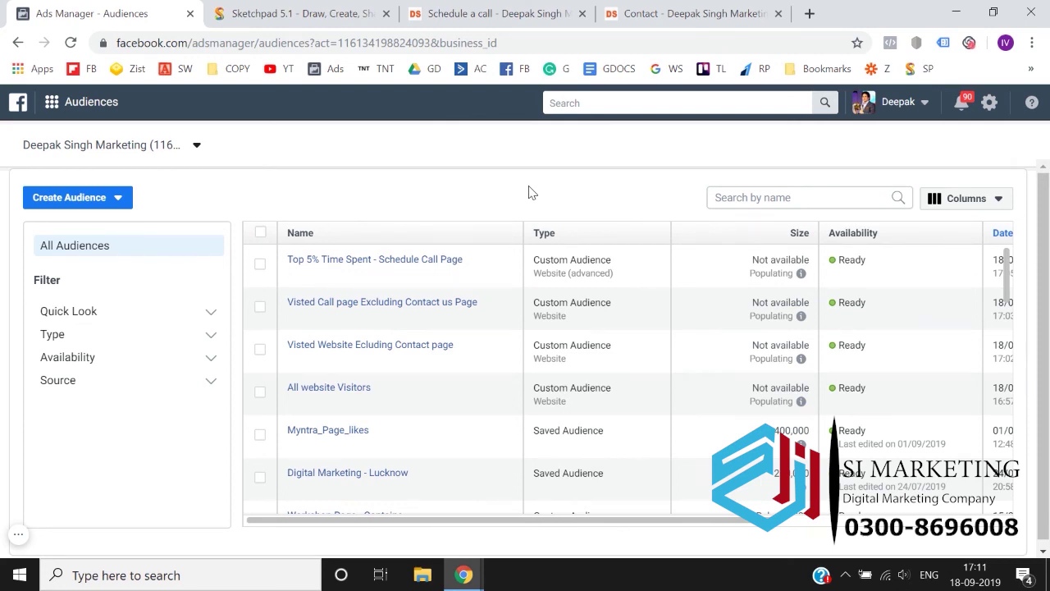
Compare the schedule-a-call page with the Contact page and return to the audience list in Ads Manager.
click(507, 11)
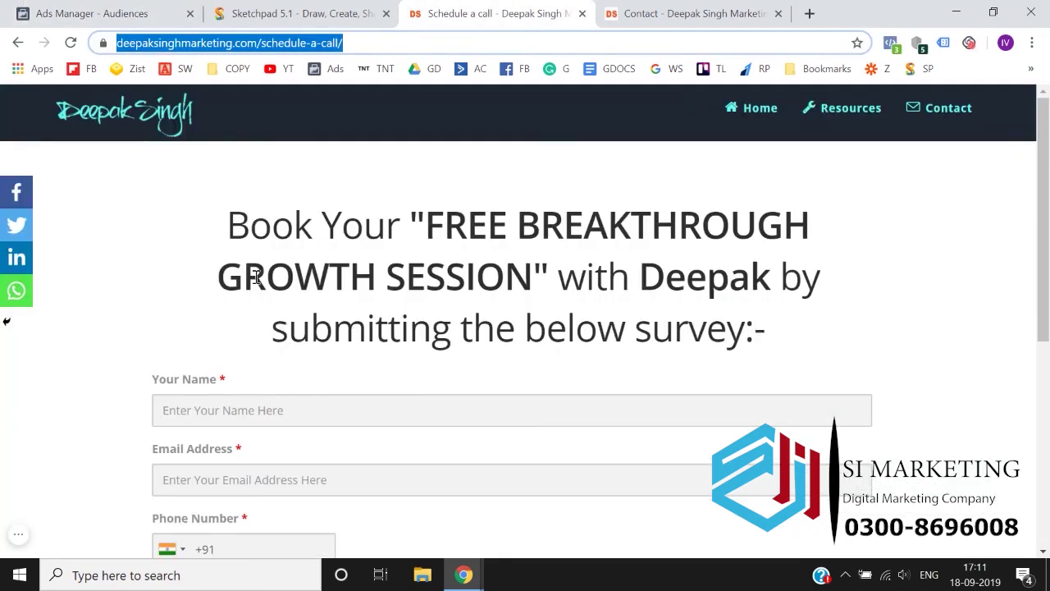
click(623, 10)
click(476, 10)
click(687, 10)
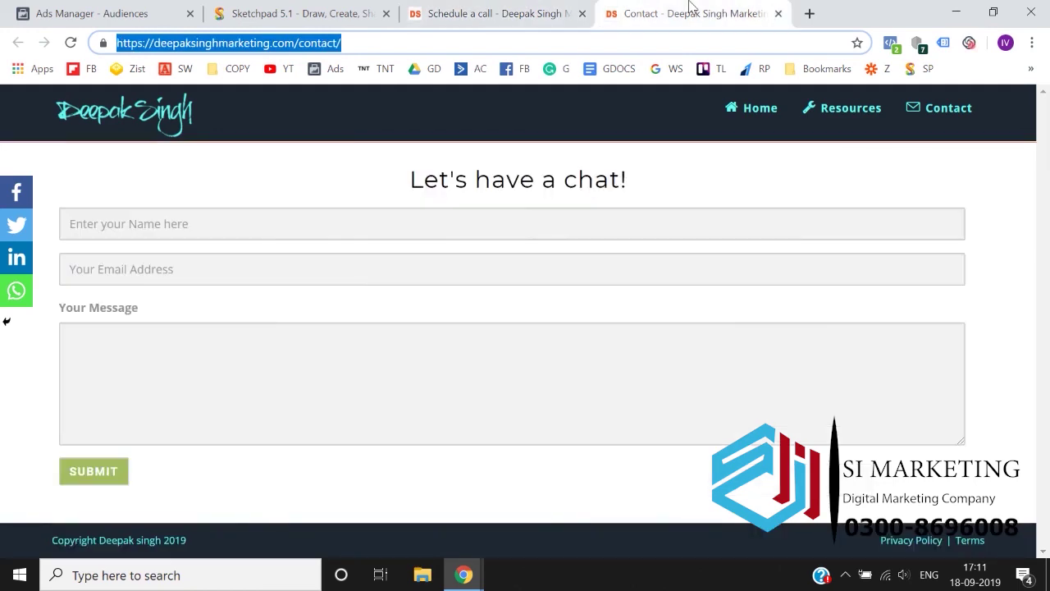
click(504, 10)
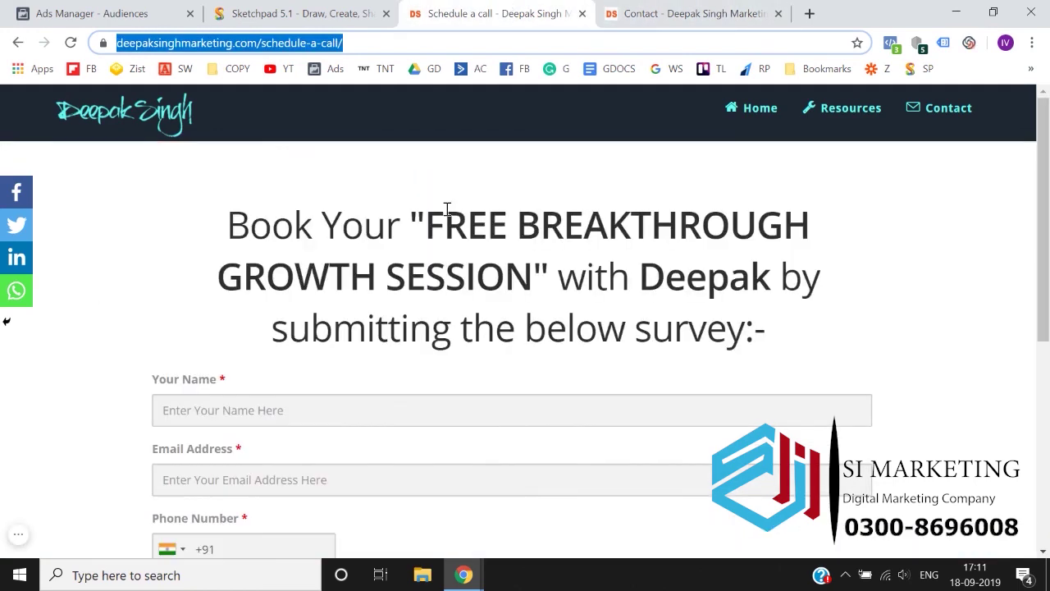
click(132, 13)
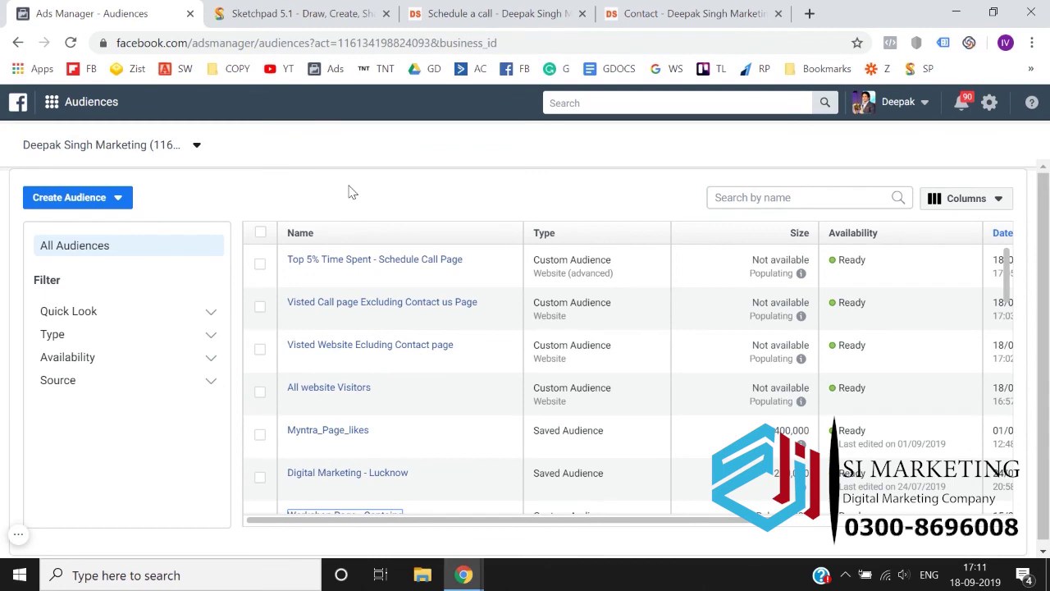
Inspect the visitor criteria offered for a new website traffic Custom Audience and close the form without creating it.
click(92, 202)
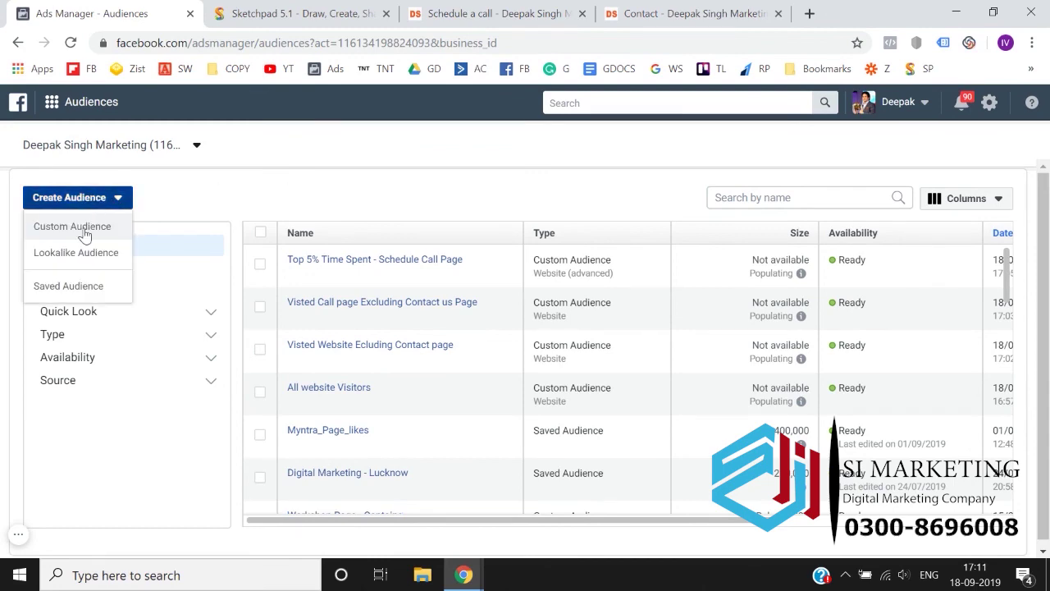
click(83, 227)
click(250, 244)
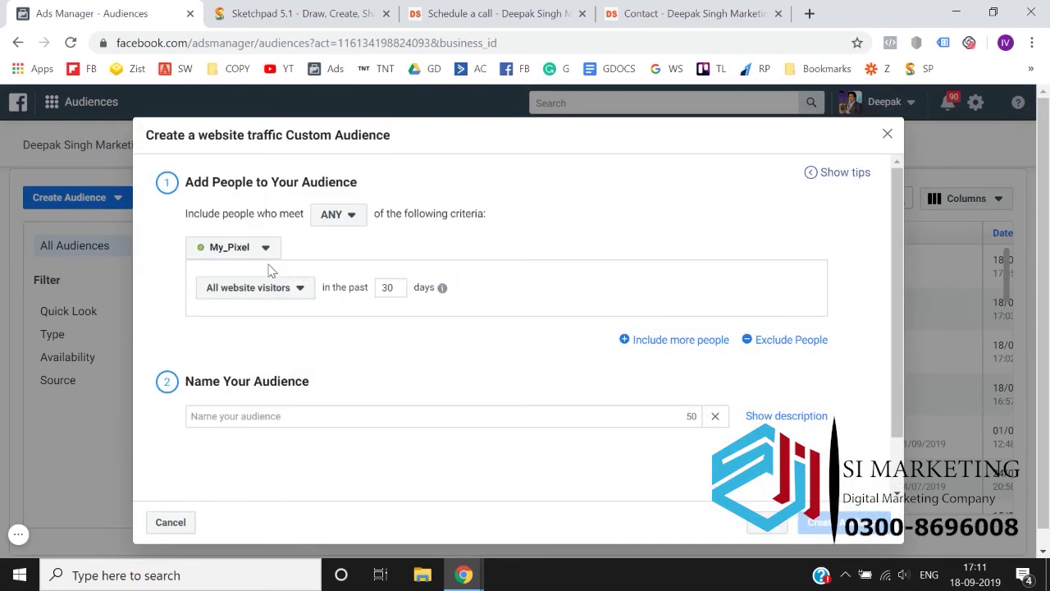
click(293, 297)
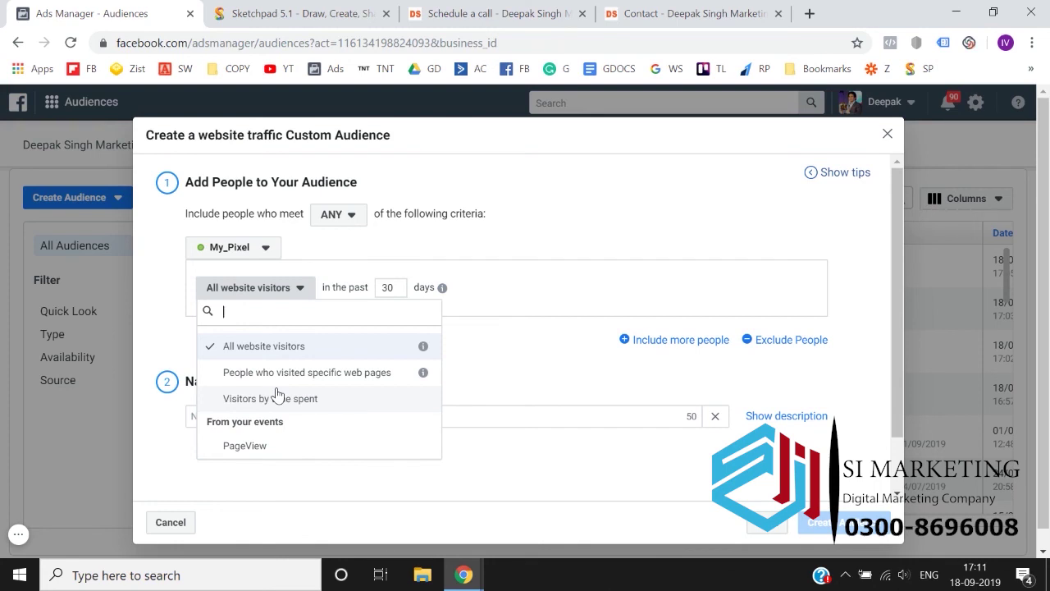
click(565, 238)
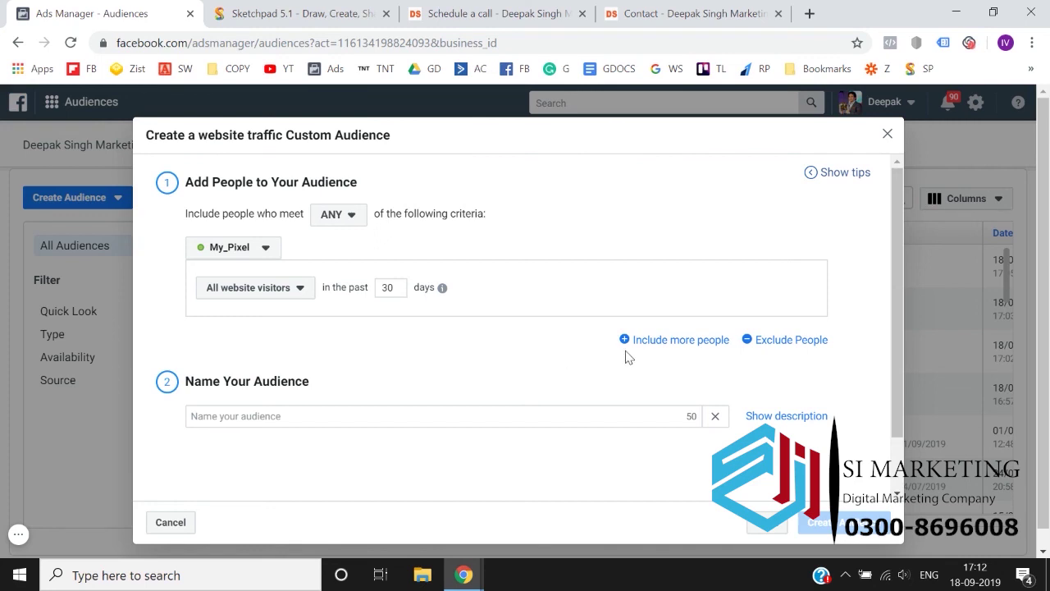
click(887, 134)
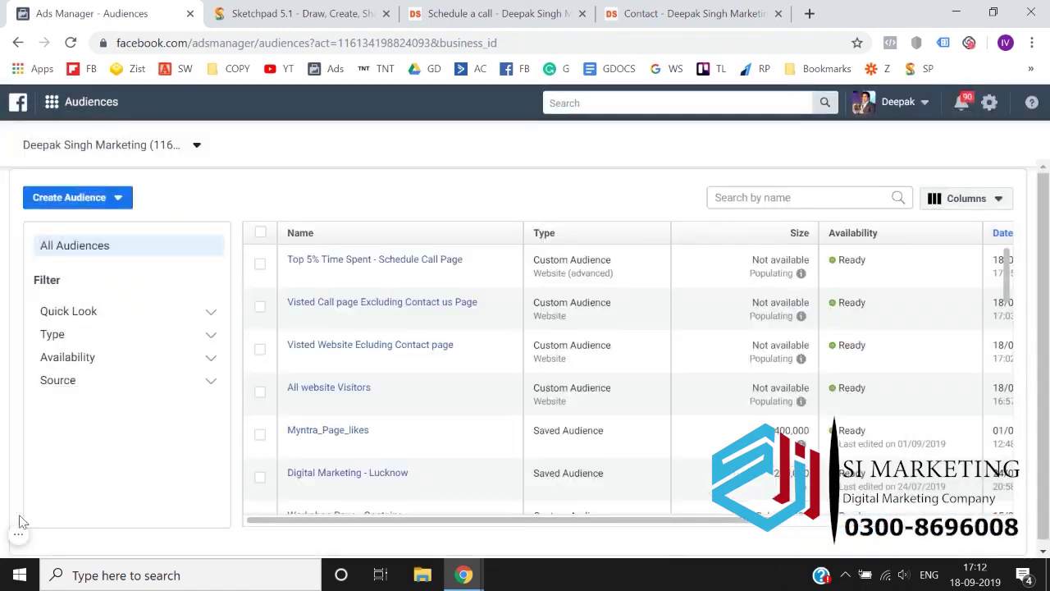